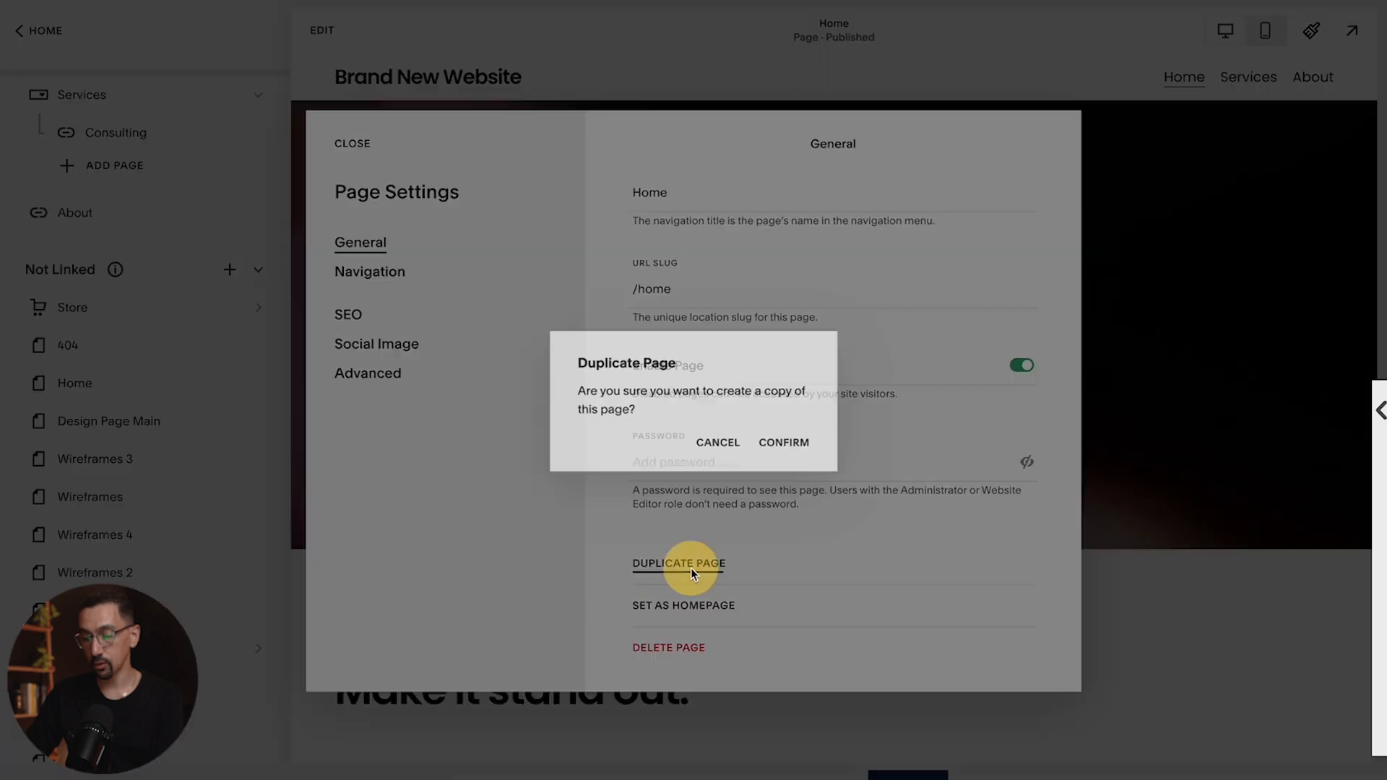
Duplicate the Home page, keep the copy's name Home (Copy), and open the copy's page settings
left_click(786, 443)
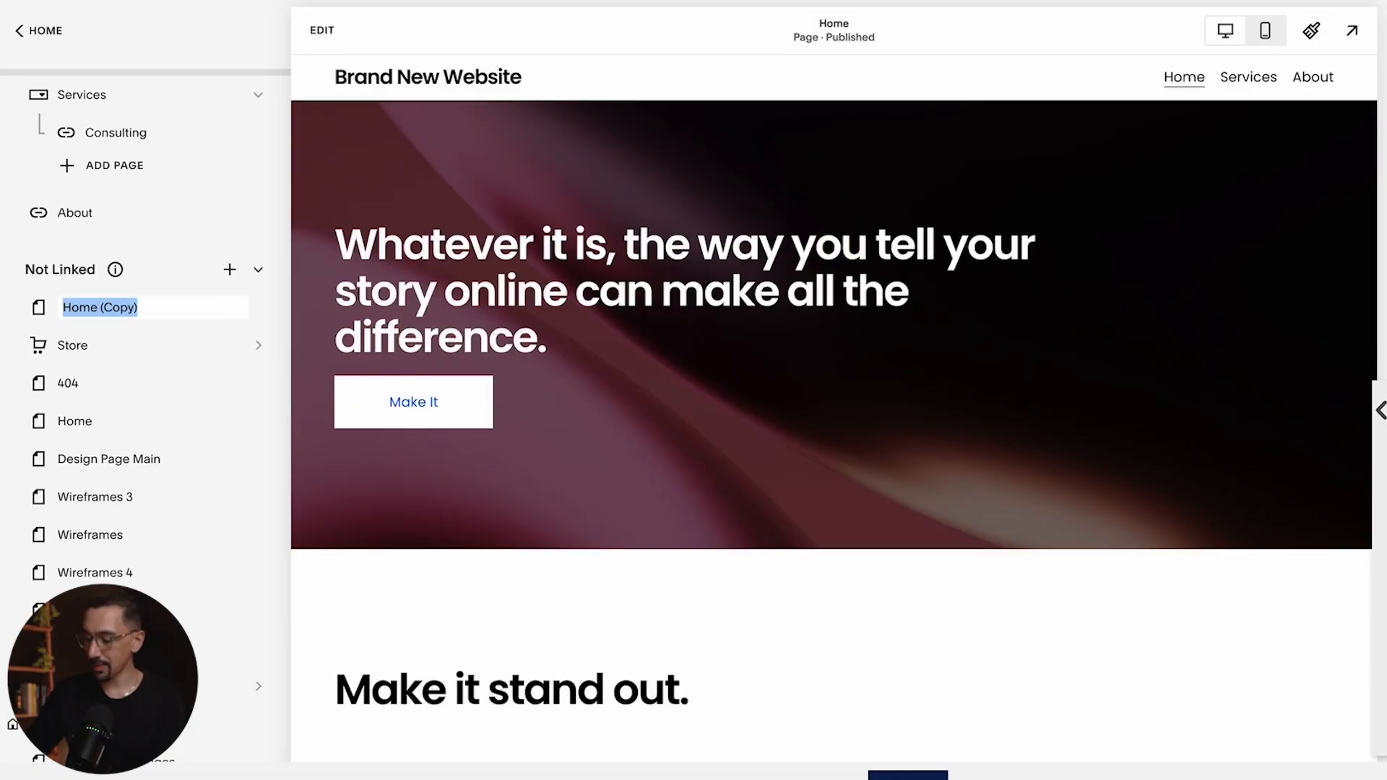
key("Return")
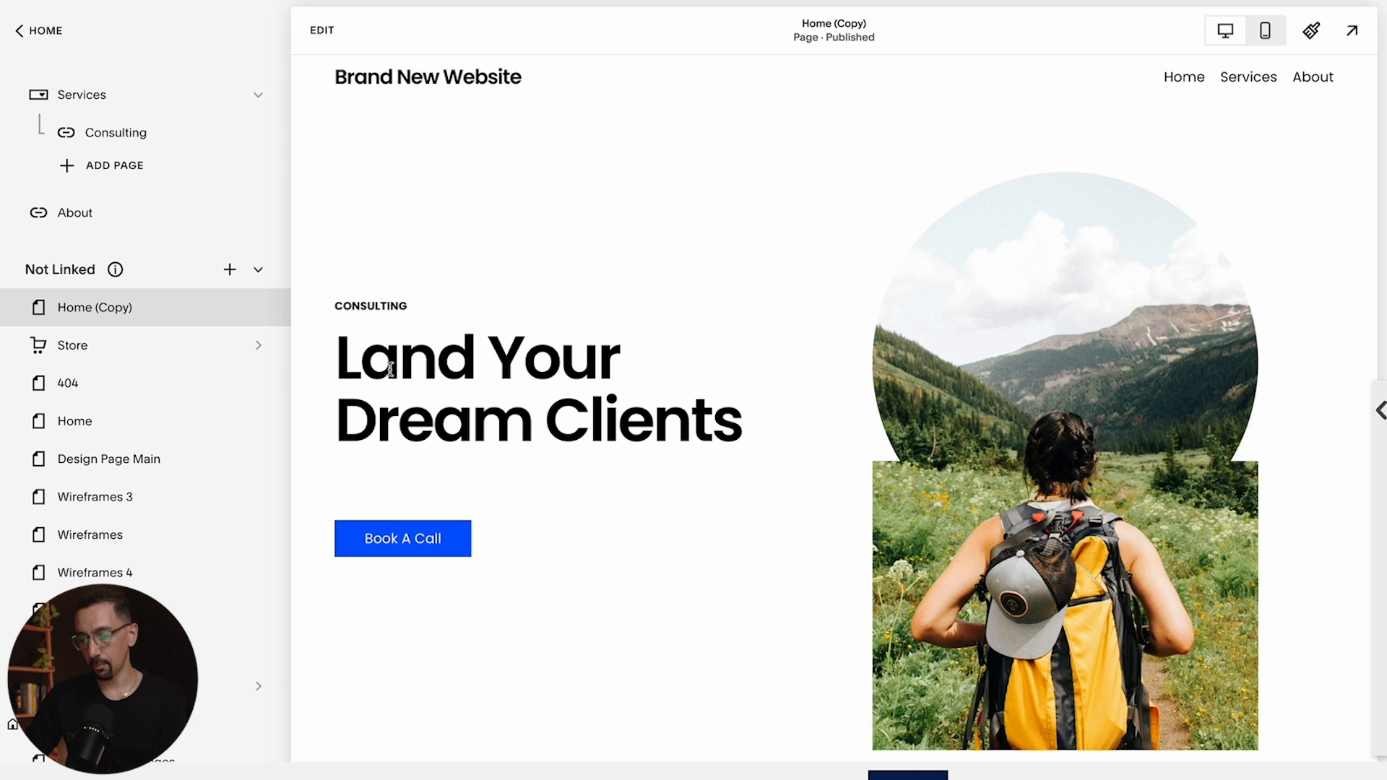
mouse_move(260, 316)
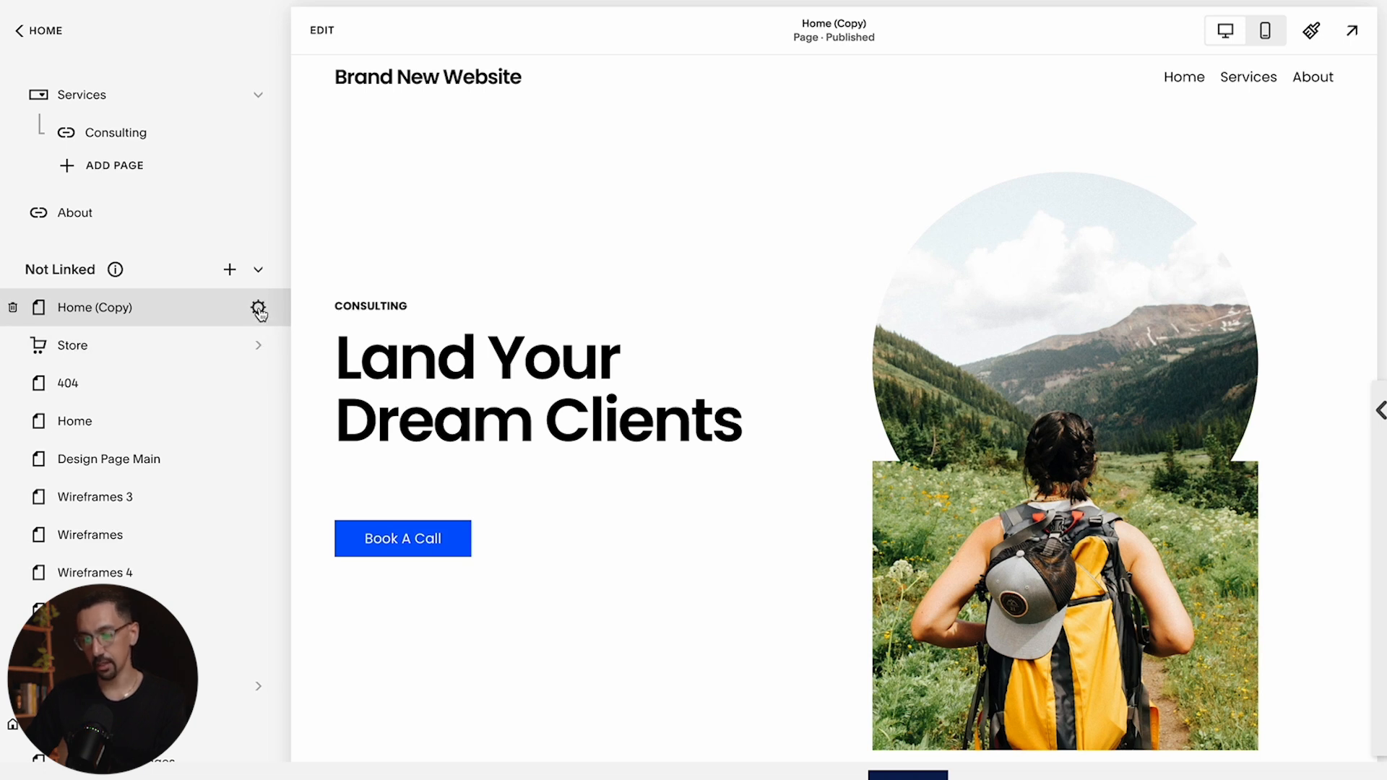
left_click(259, 308)
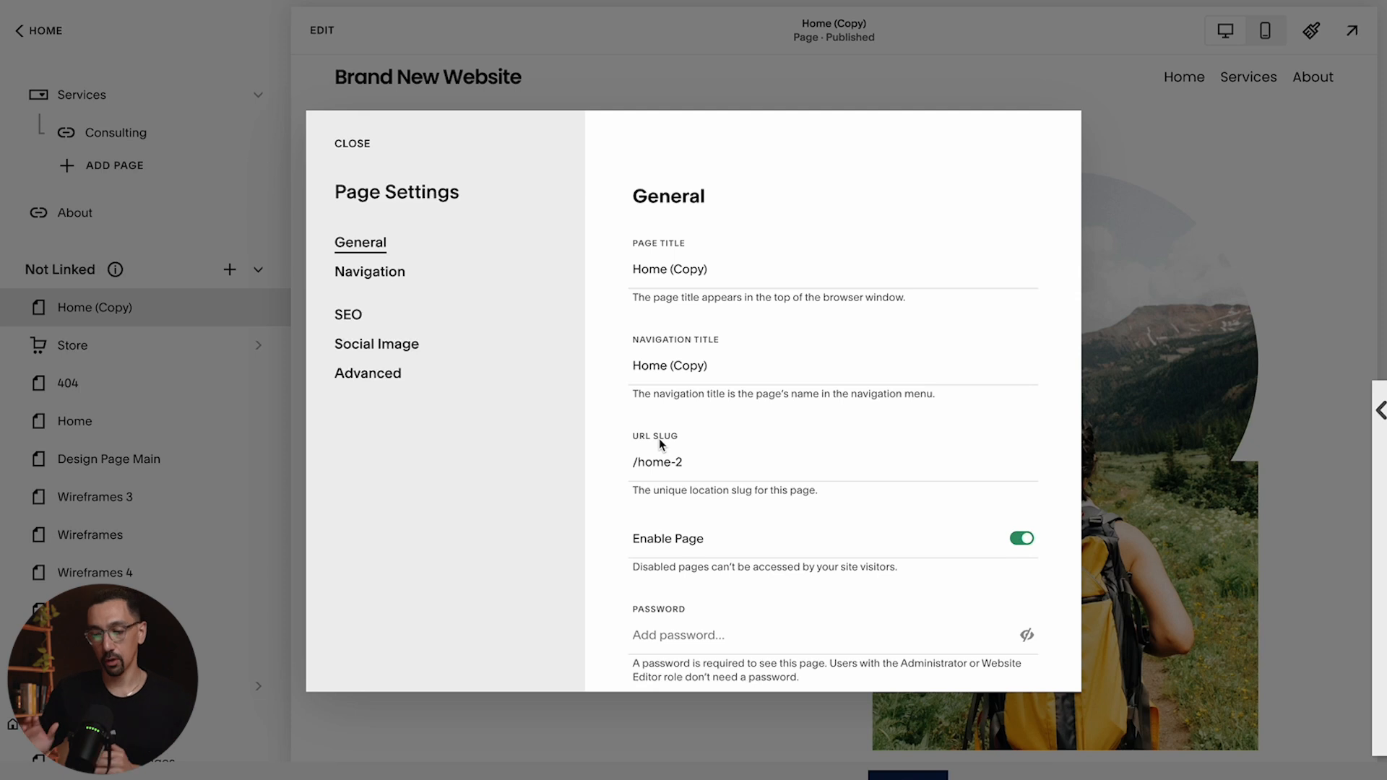
Try typing sample text into the copied page's URL slug
left_click(694, 476)
key("BackSpace")
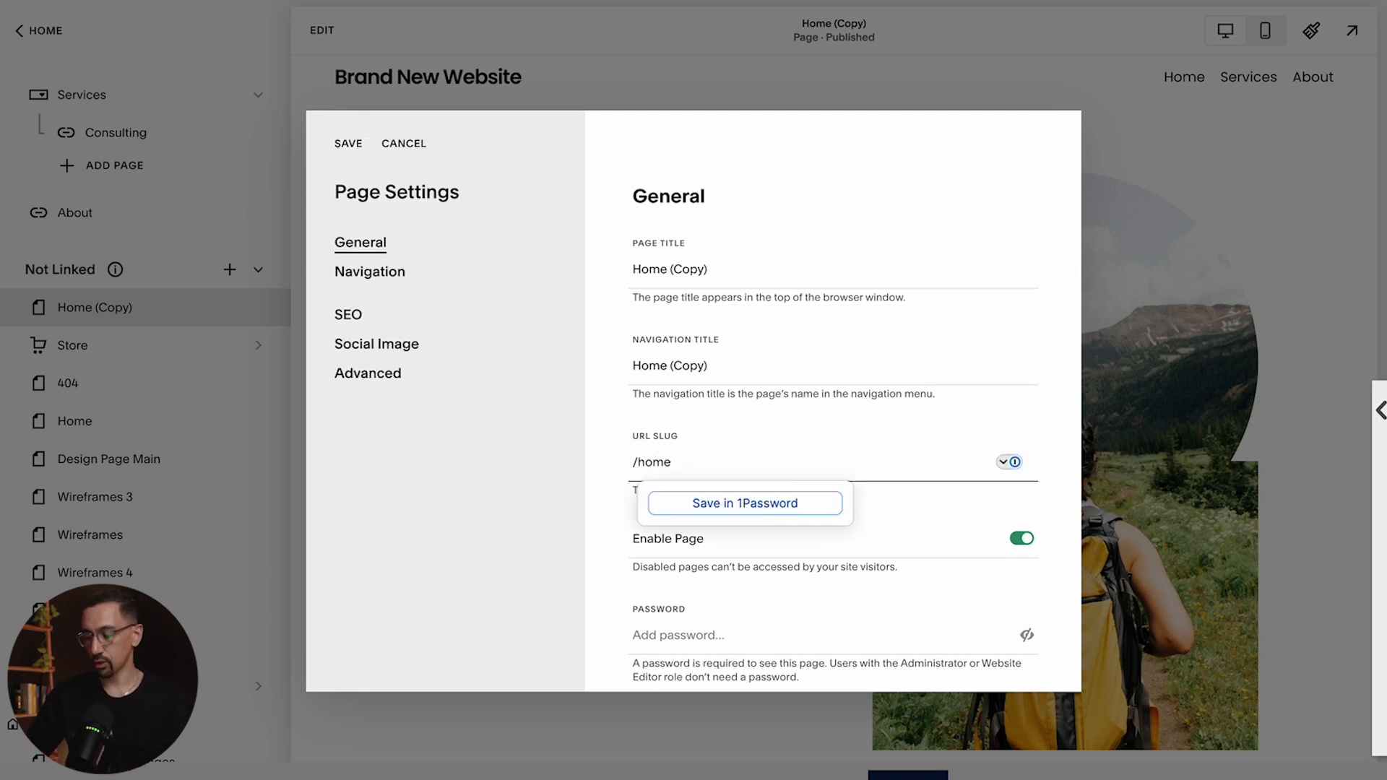
type("-clo")
key("BackSpace")
key("BackSpace")
key("BackSpace")
key("BackSpace")
key("BackSpace")
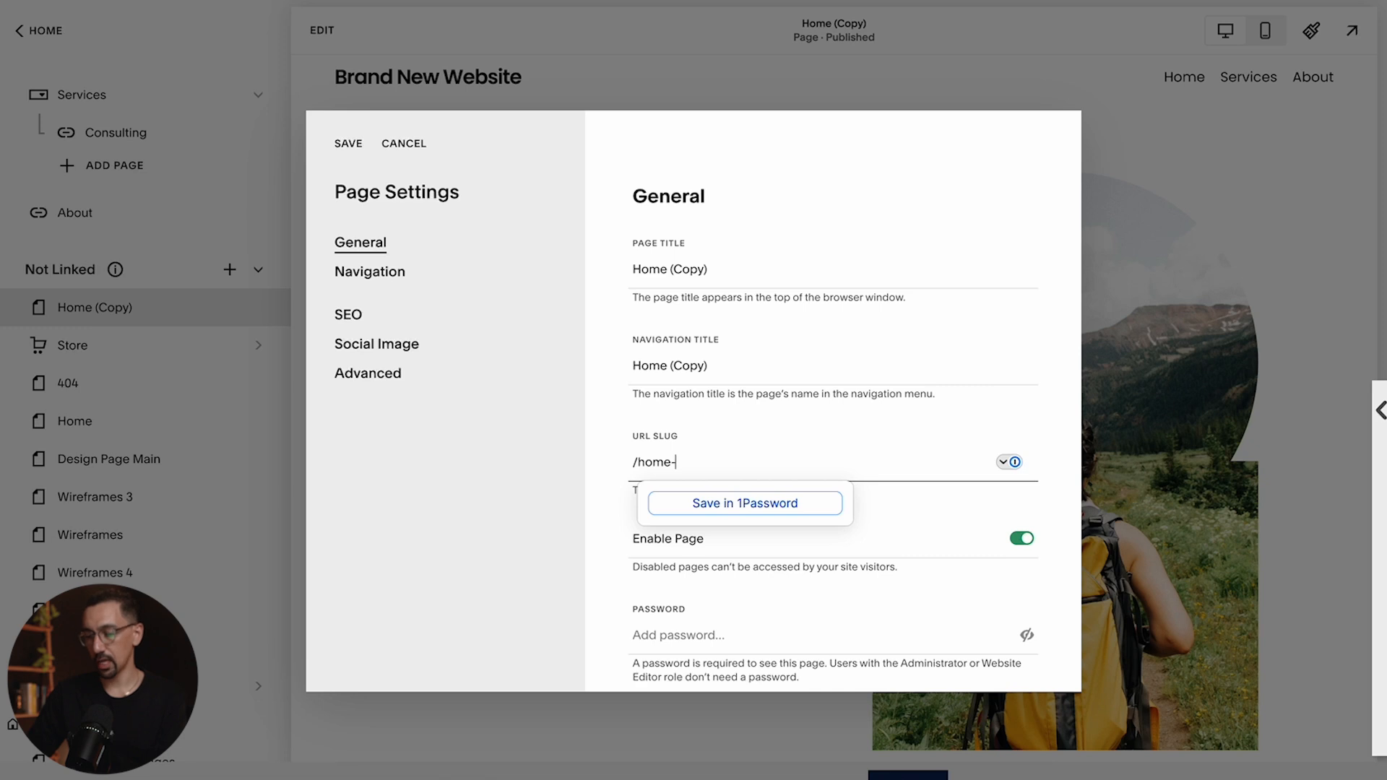
type("sij3lkdjlk2ls")
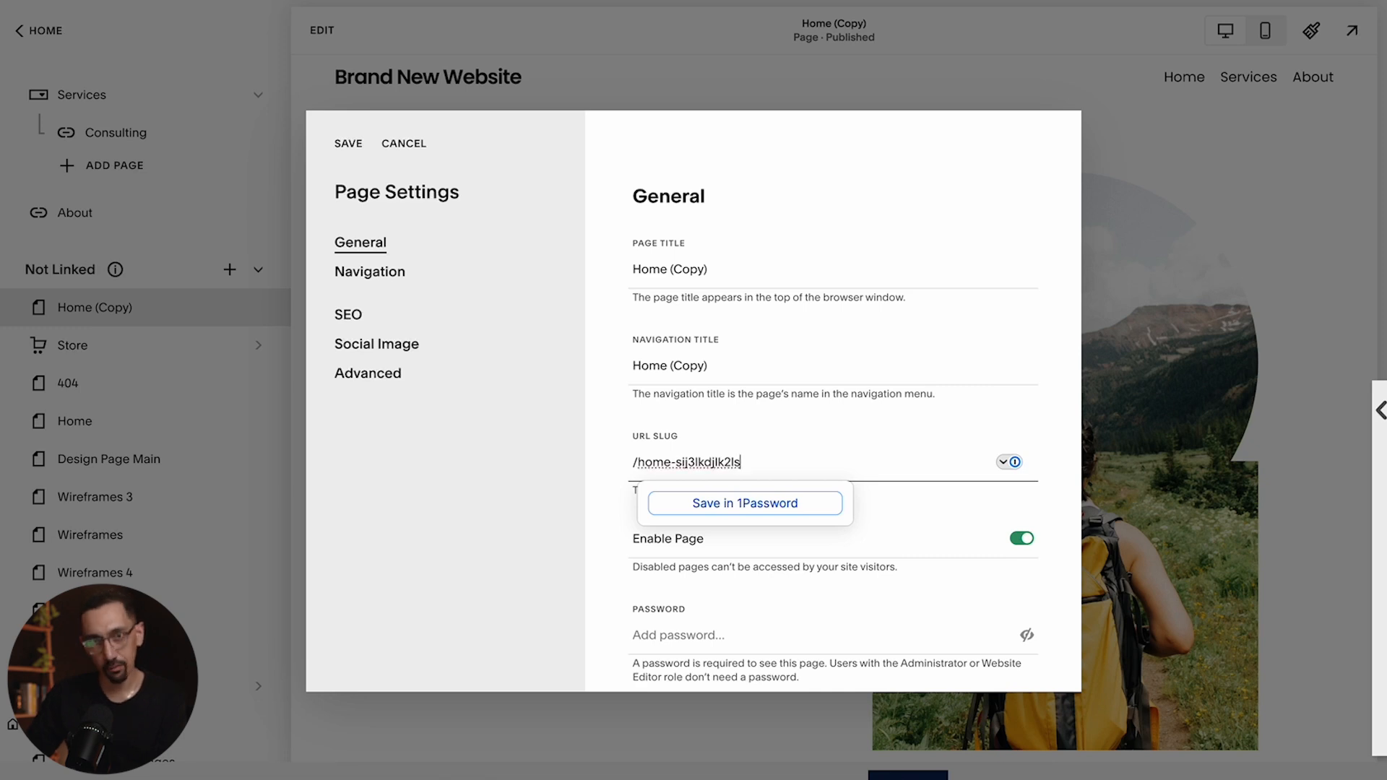
key("alt+BackSpace")
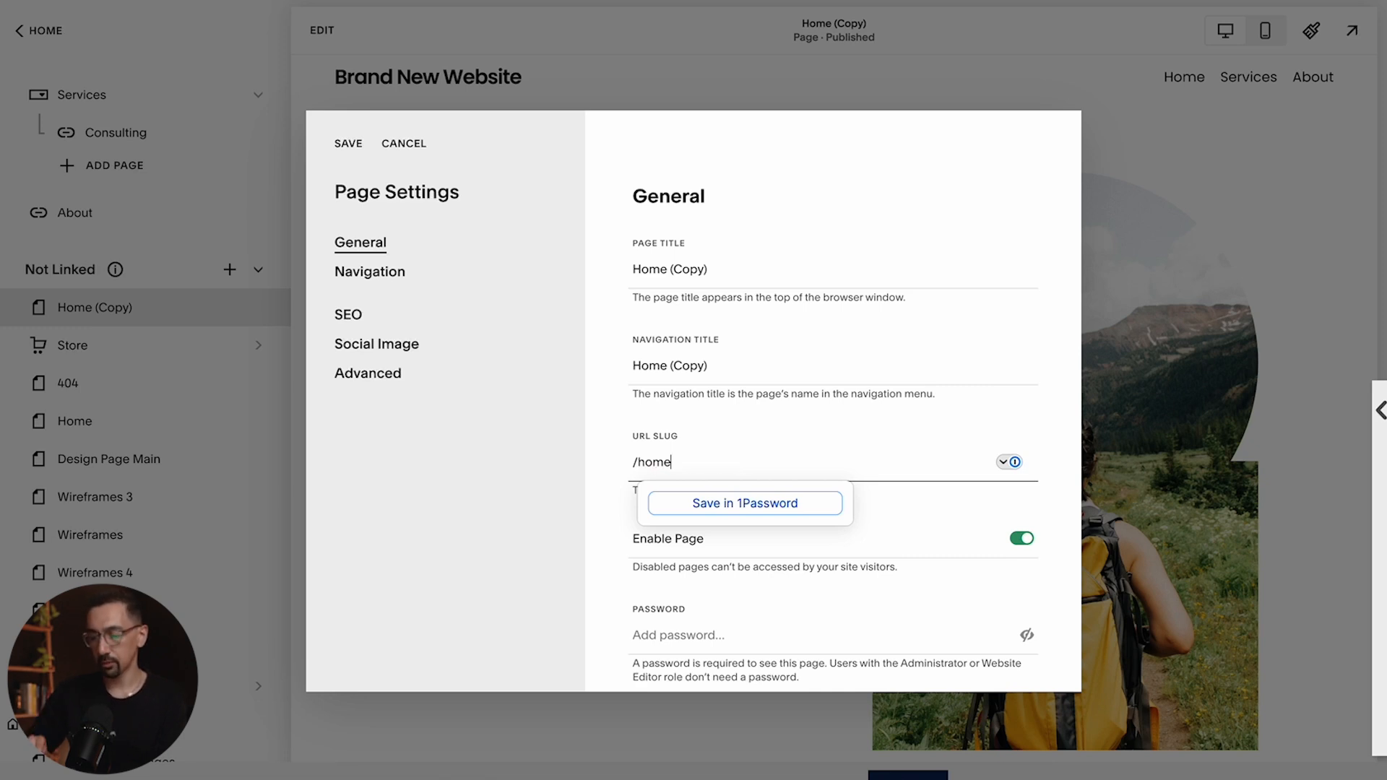
Change the URL slug to about-us, then clear the slug field
key("alt+shift+Left")
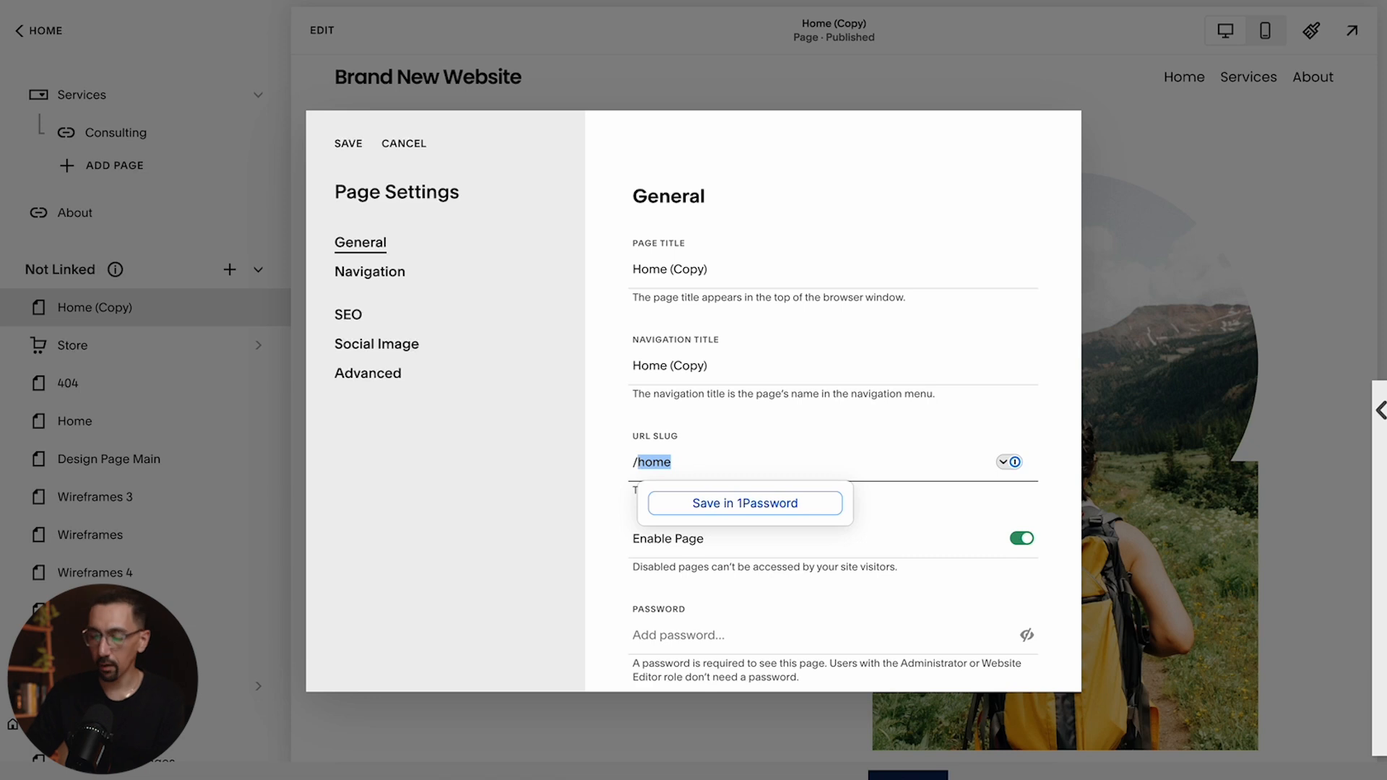
type("about-")
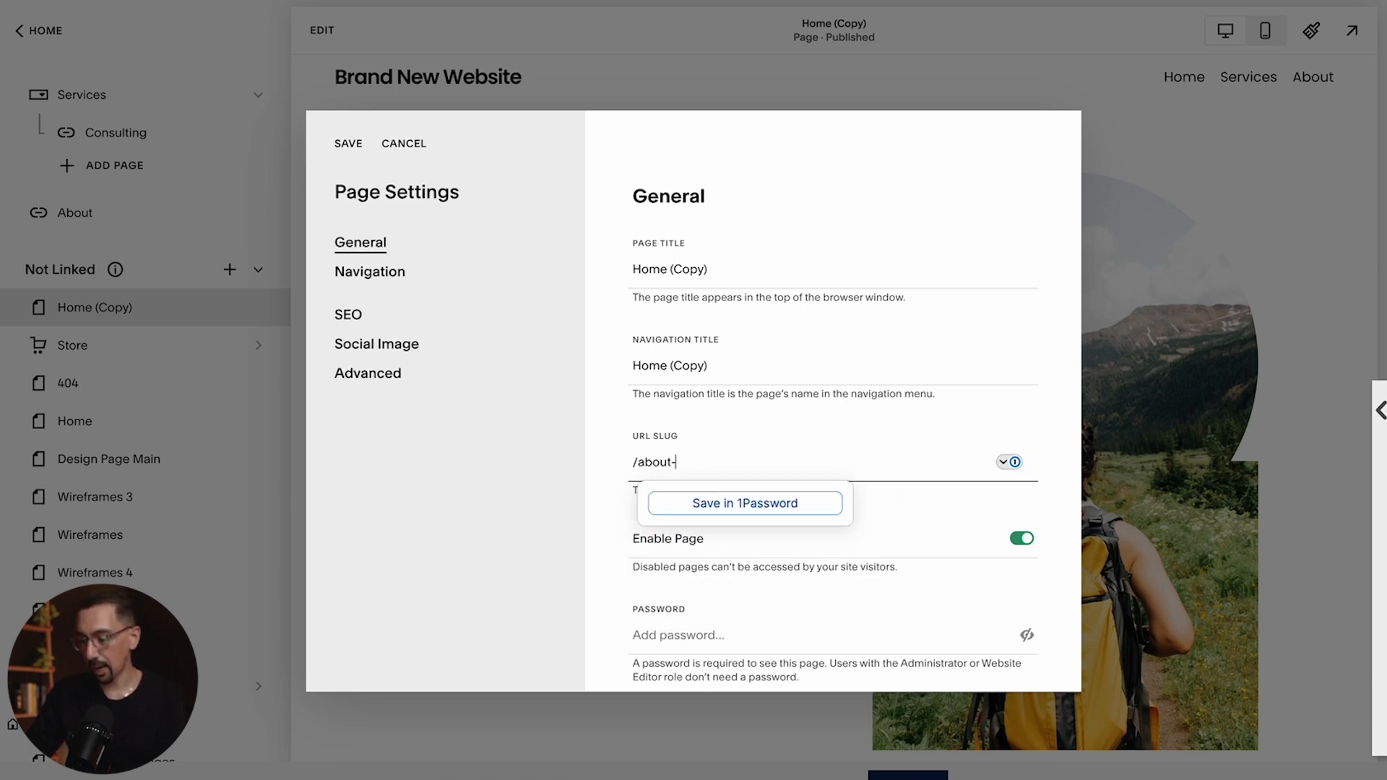
type("us")
key("alt+shift+Left")
key("alt+shift+Left")
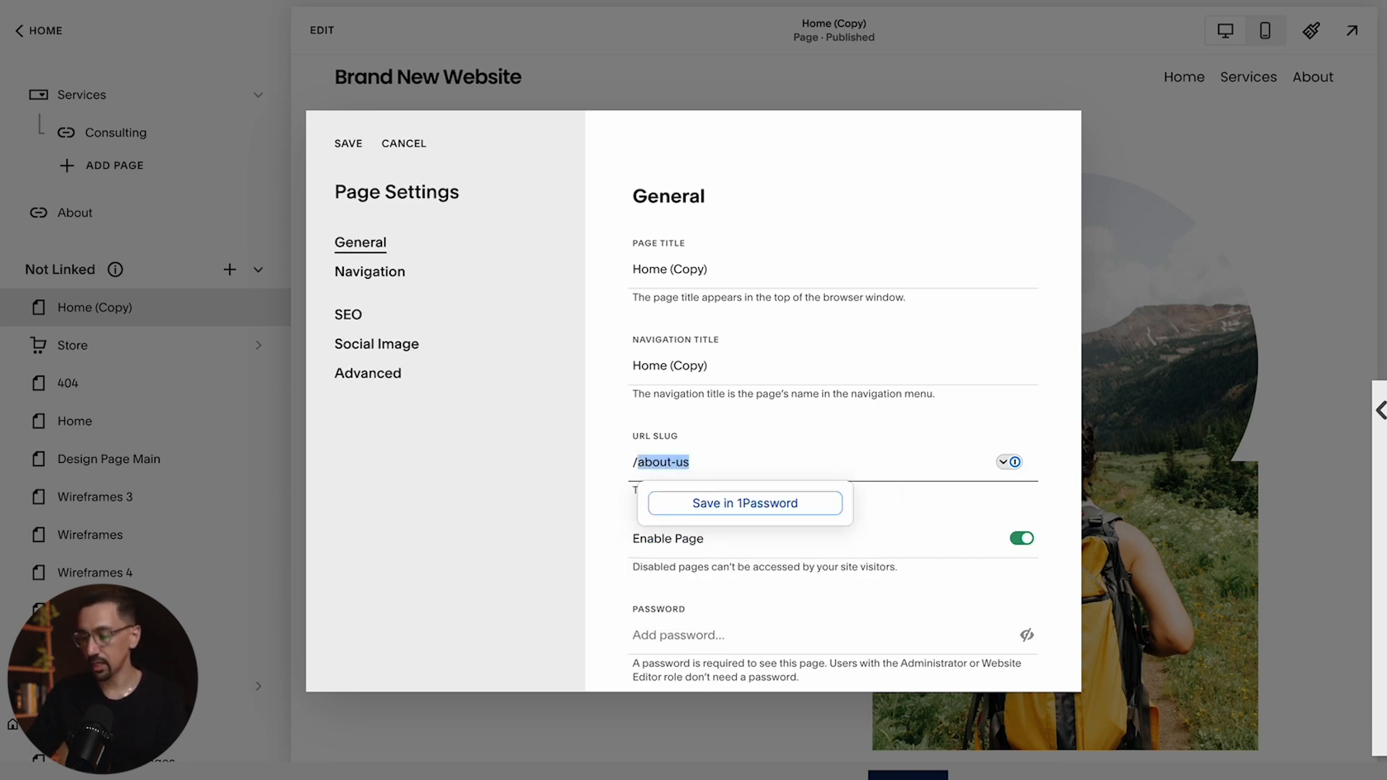
key("BackSpace")
left_click(576, 491)
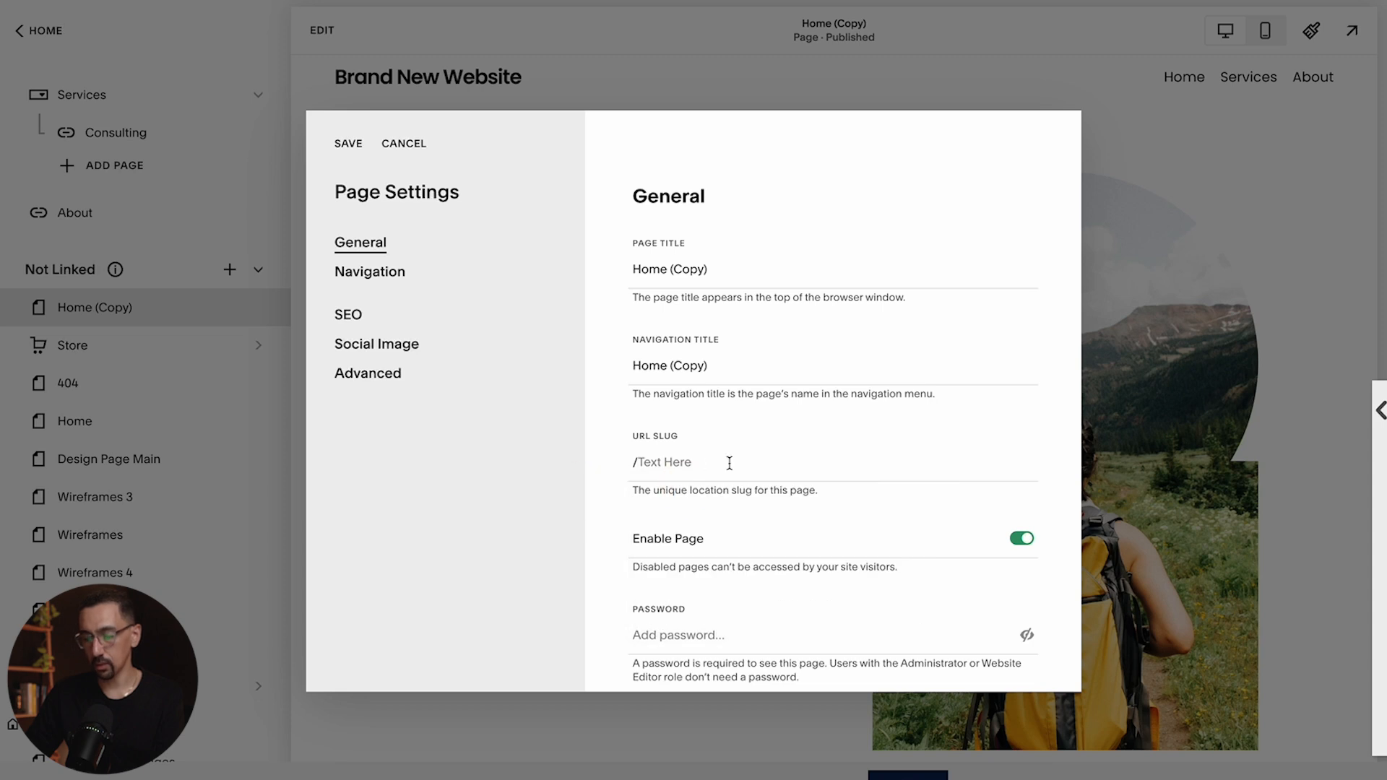
Enter about in the URL slug, then replace it with home
left_click(678, 471)
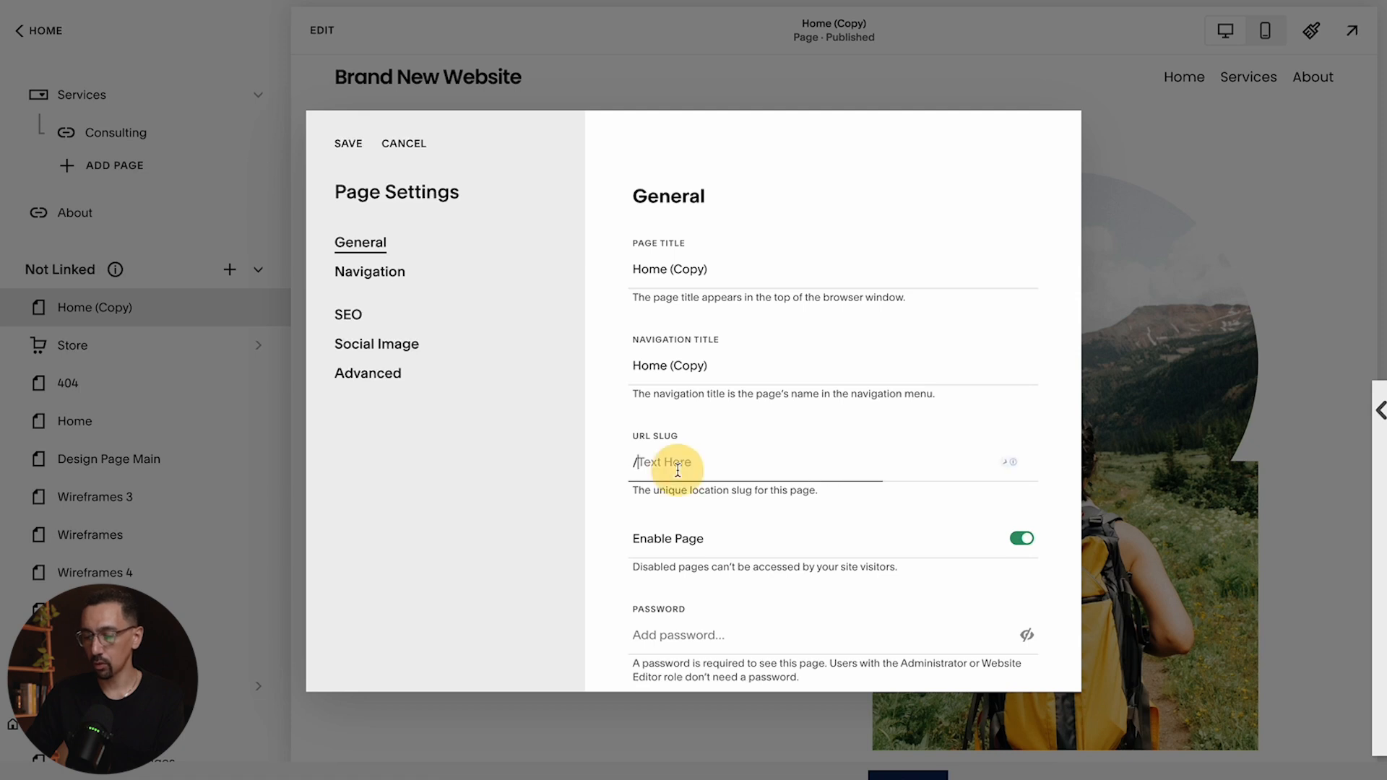
type("about")
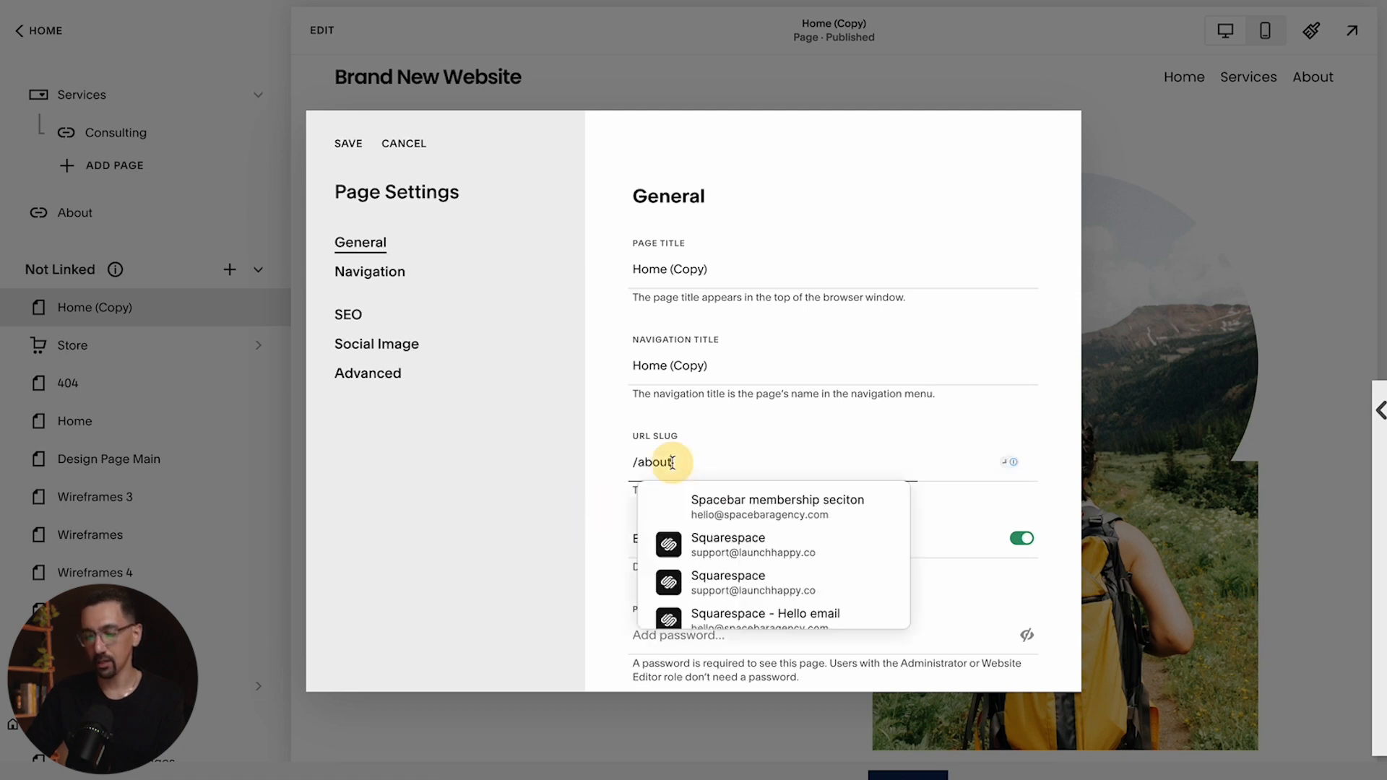
double_click(668, 462)
type("home")
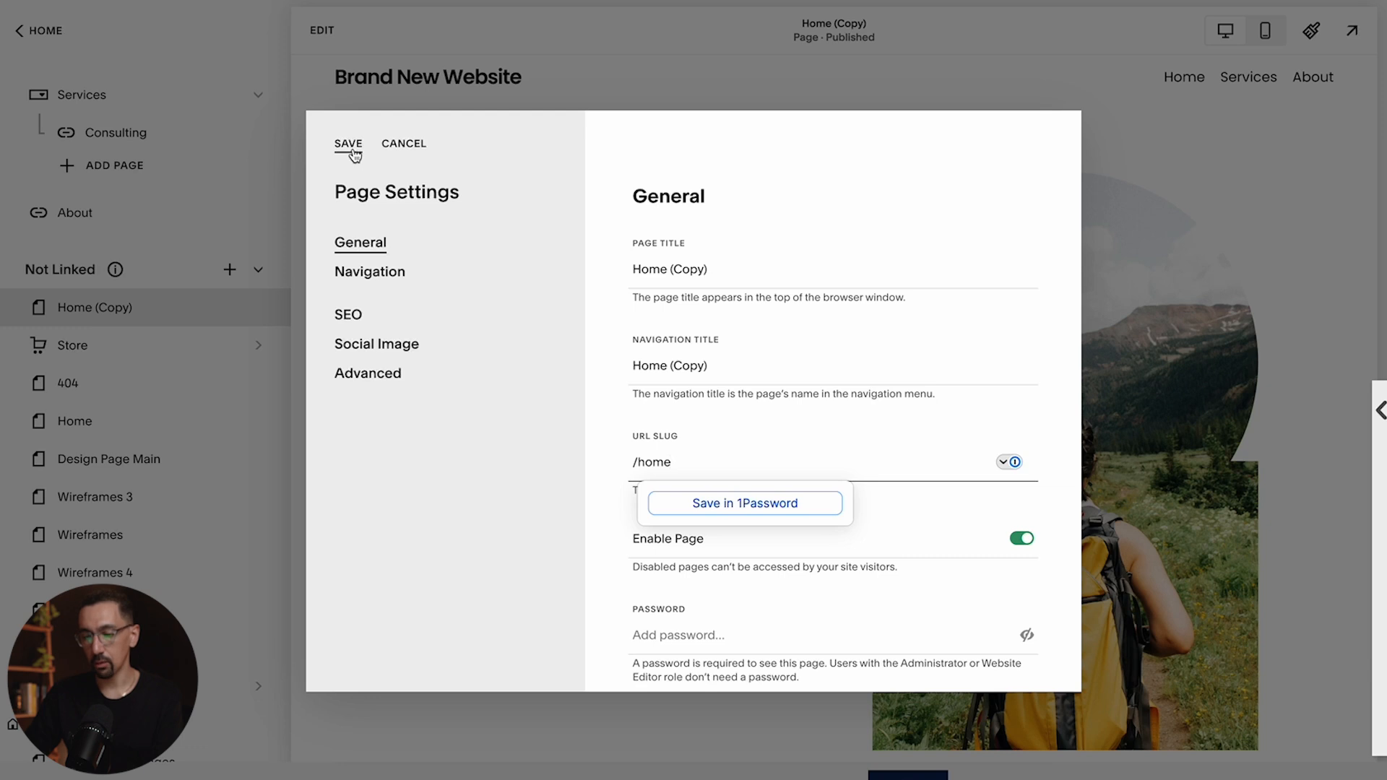
Set both the page title and navigation title to Home and try to save the page settings
left_click(721, 268)
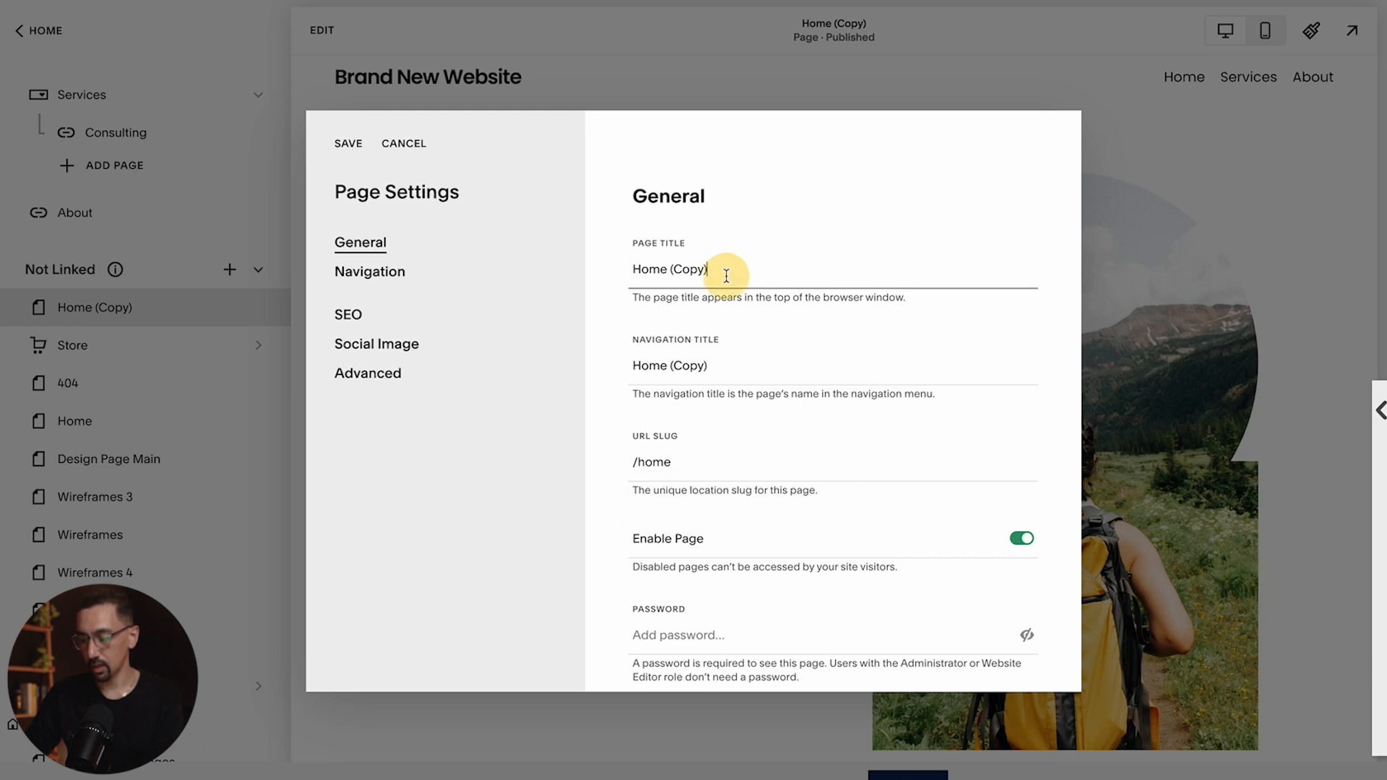
key("BackSpace")
key("BackSpace")
key("BackSpace")
key("BackSpace")
key("BackSpace")
key("Tab")
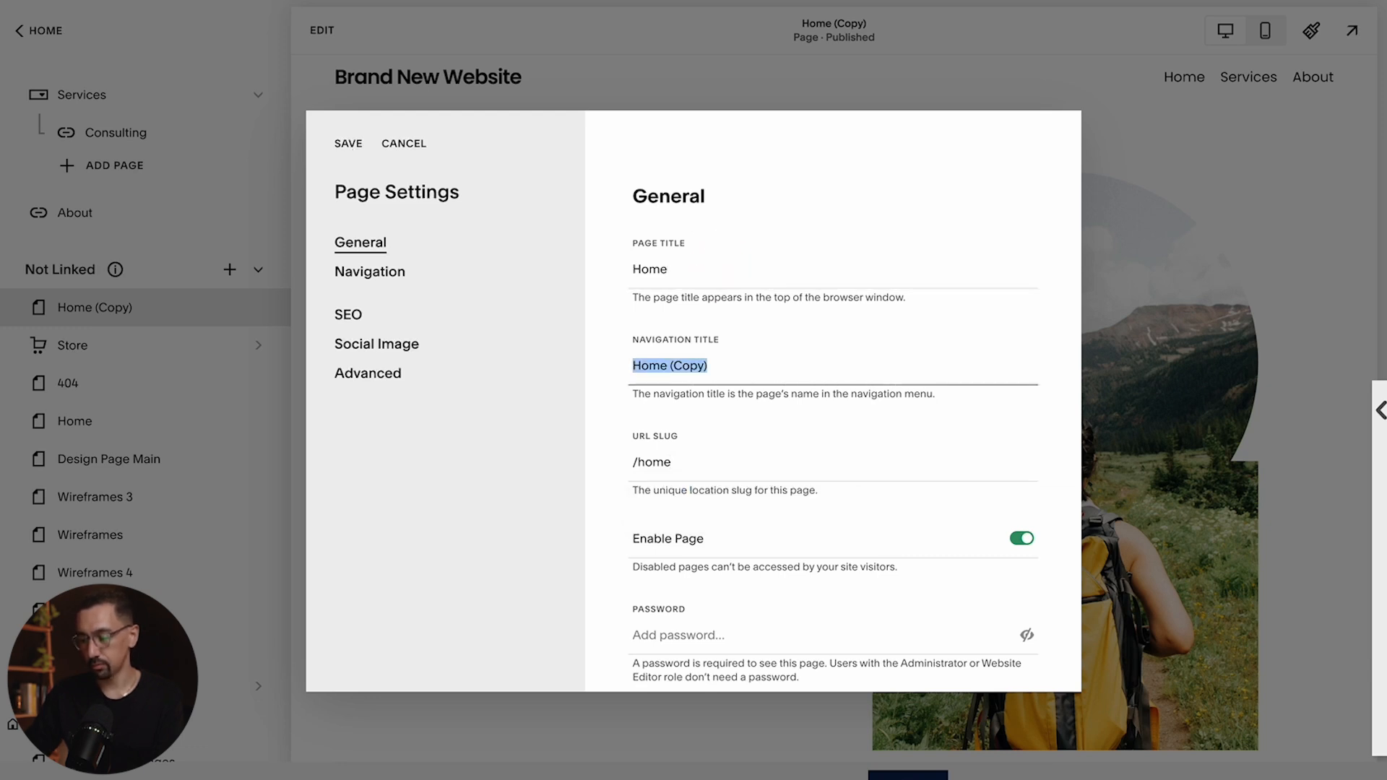
type("Home")
left_click(345, 148)
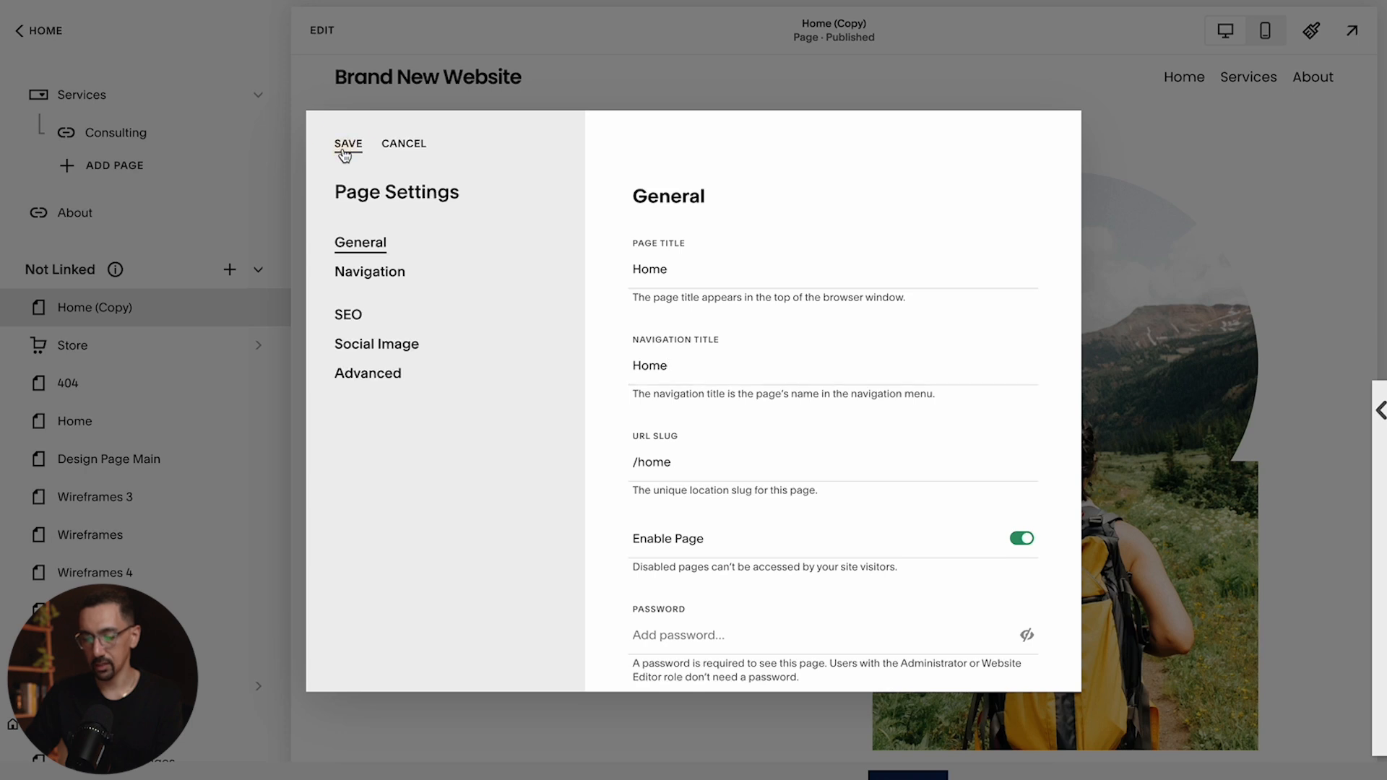
left_click(804, 446)
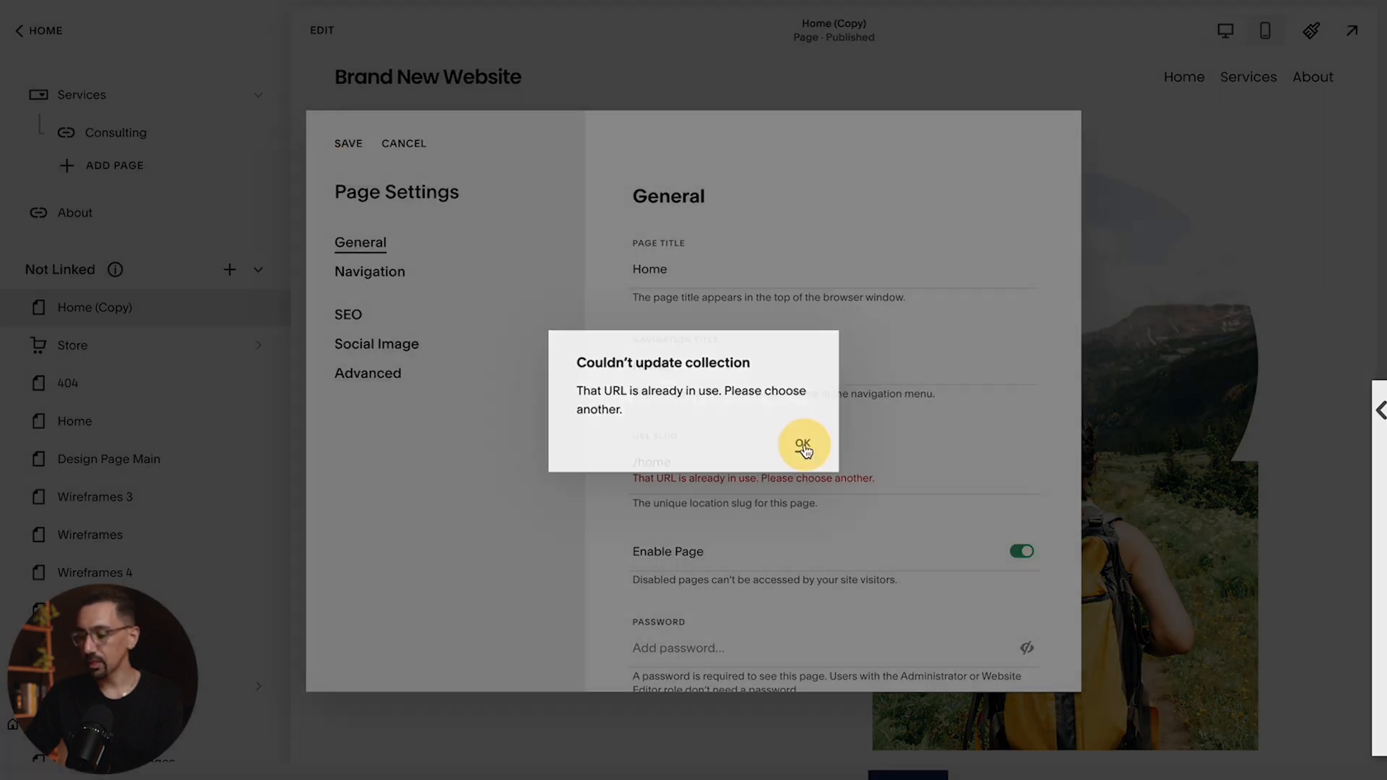
Set the URL slug to index and save the page settings
double_click(704, 458)
type("index")
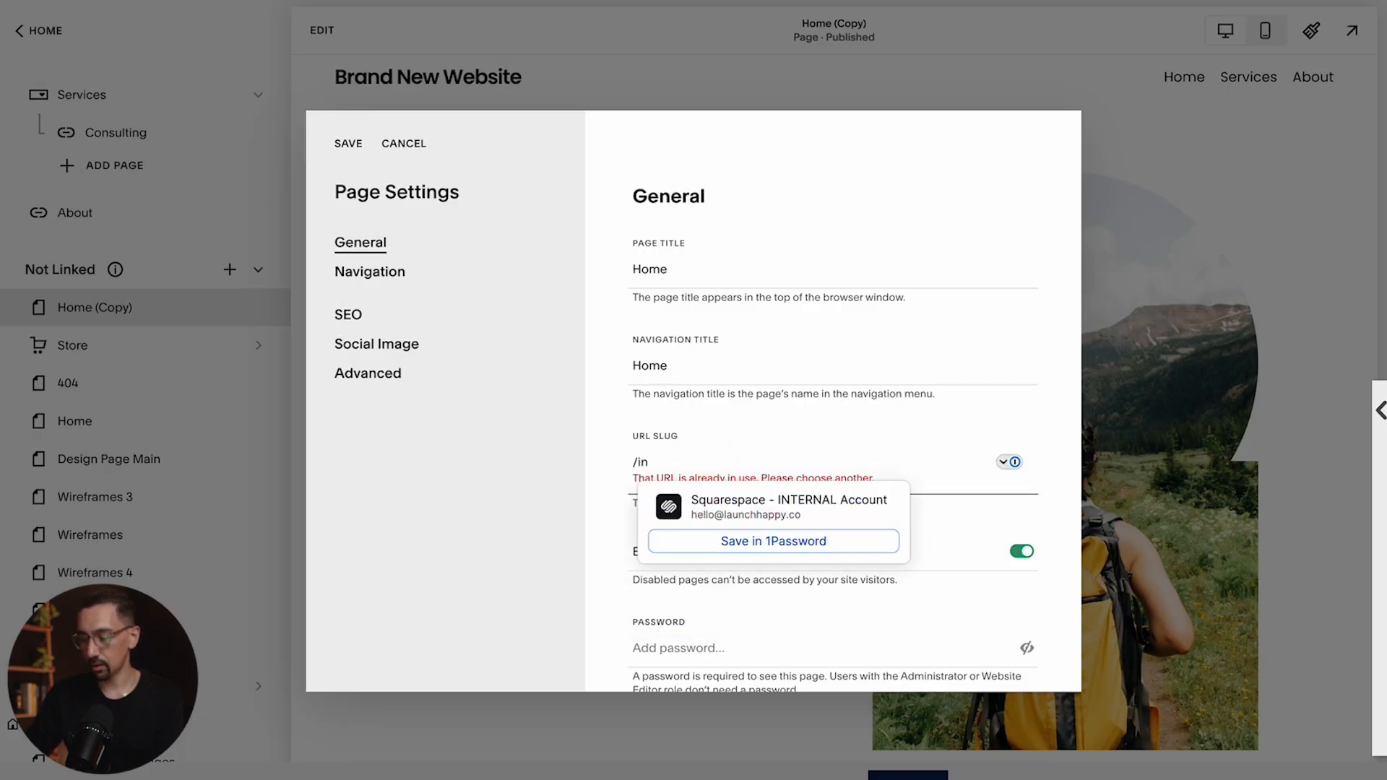
left_click(347, 142)
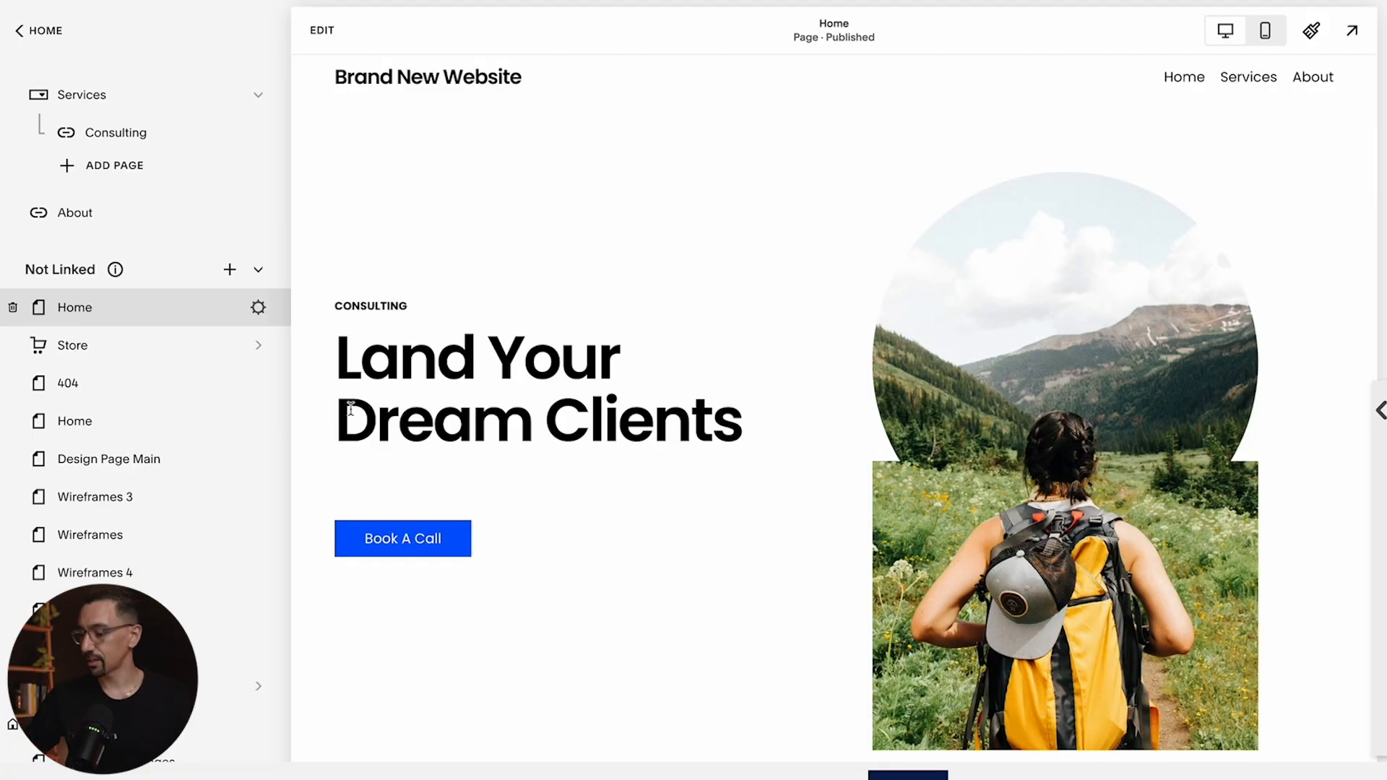
Open the new Home page for editing
scroll(668, 398, "down", 5)
scroll(669, 402, "up", 5)
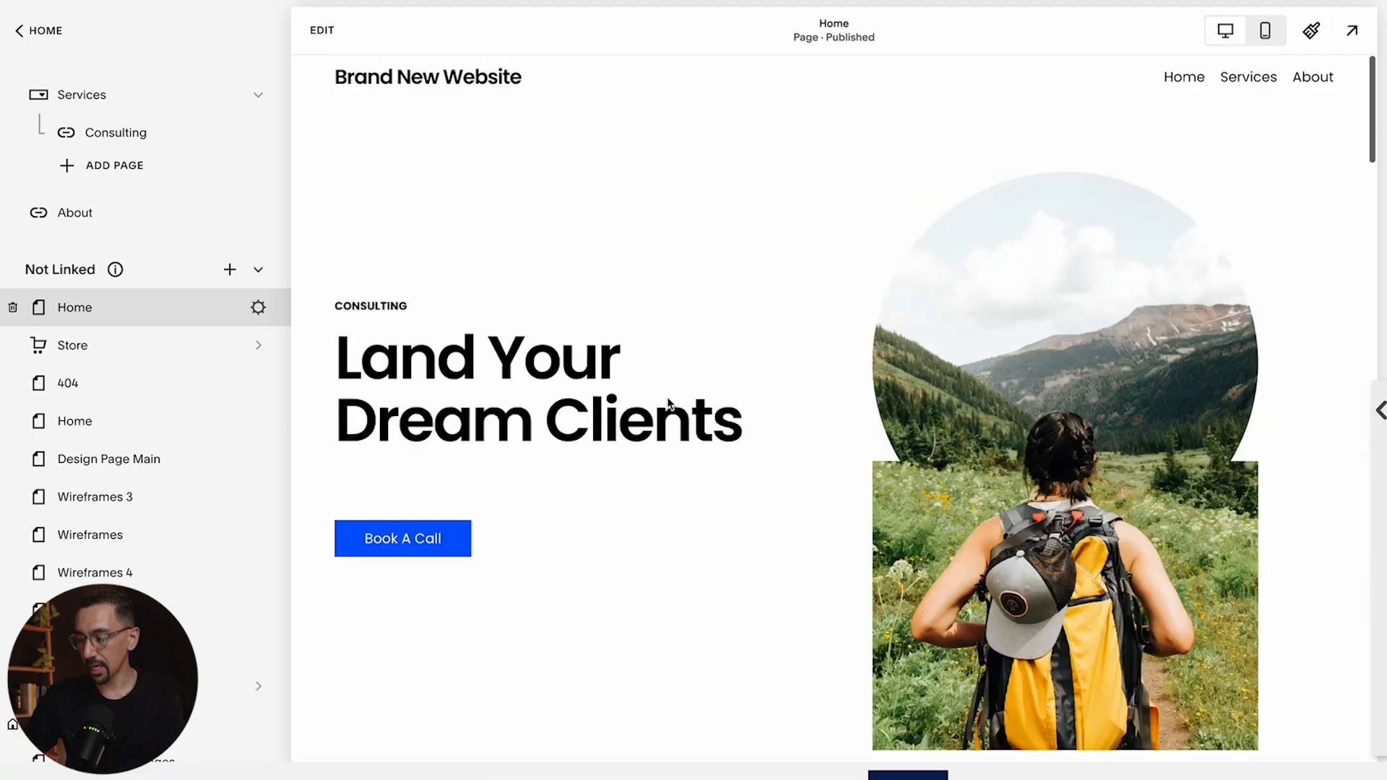
left_click(322, 30)
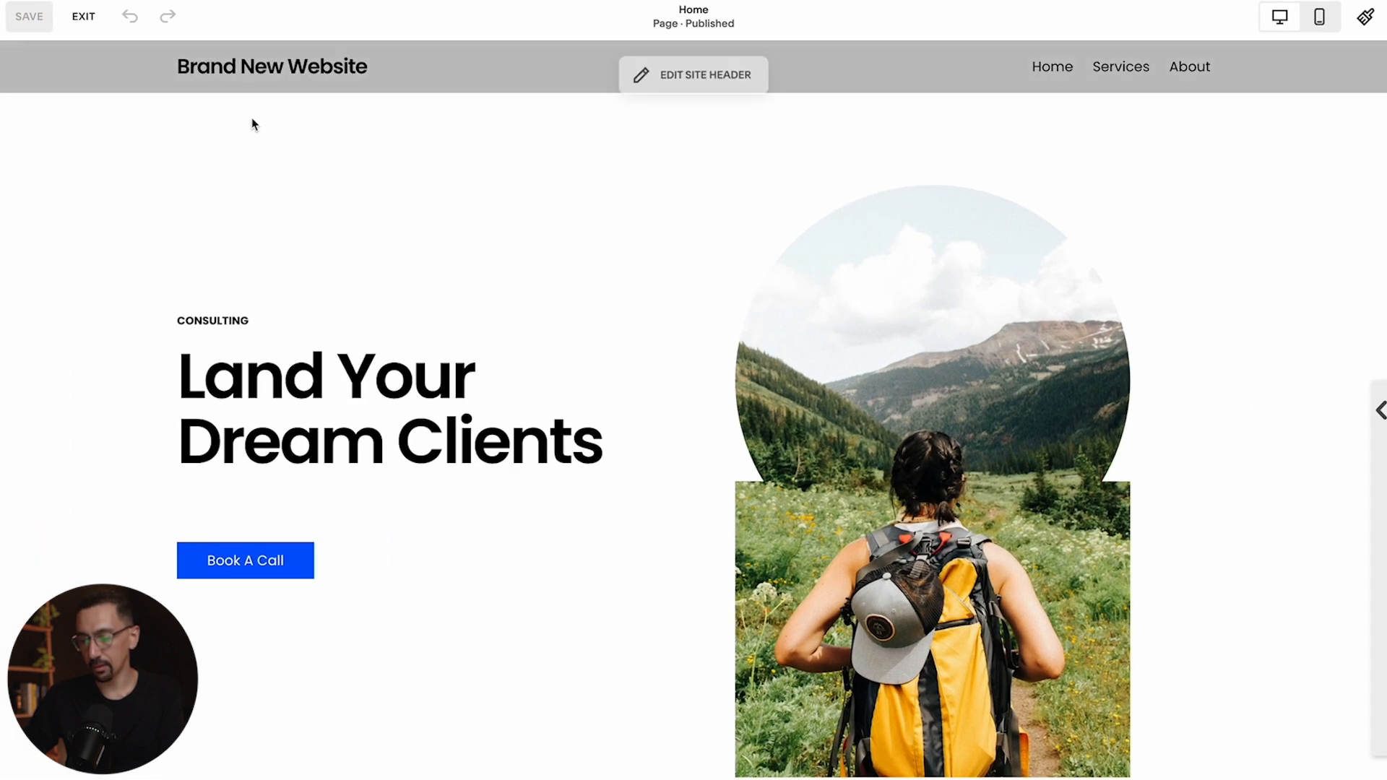
Add a paragraph line "Paragraph text here that we want to link to." below the Land Your Dream Clients heading
scroll(424, 397, "down", 5)
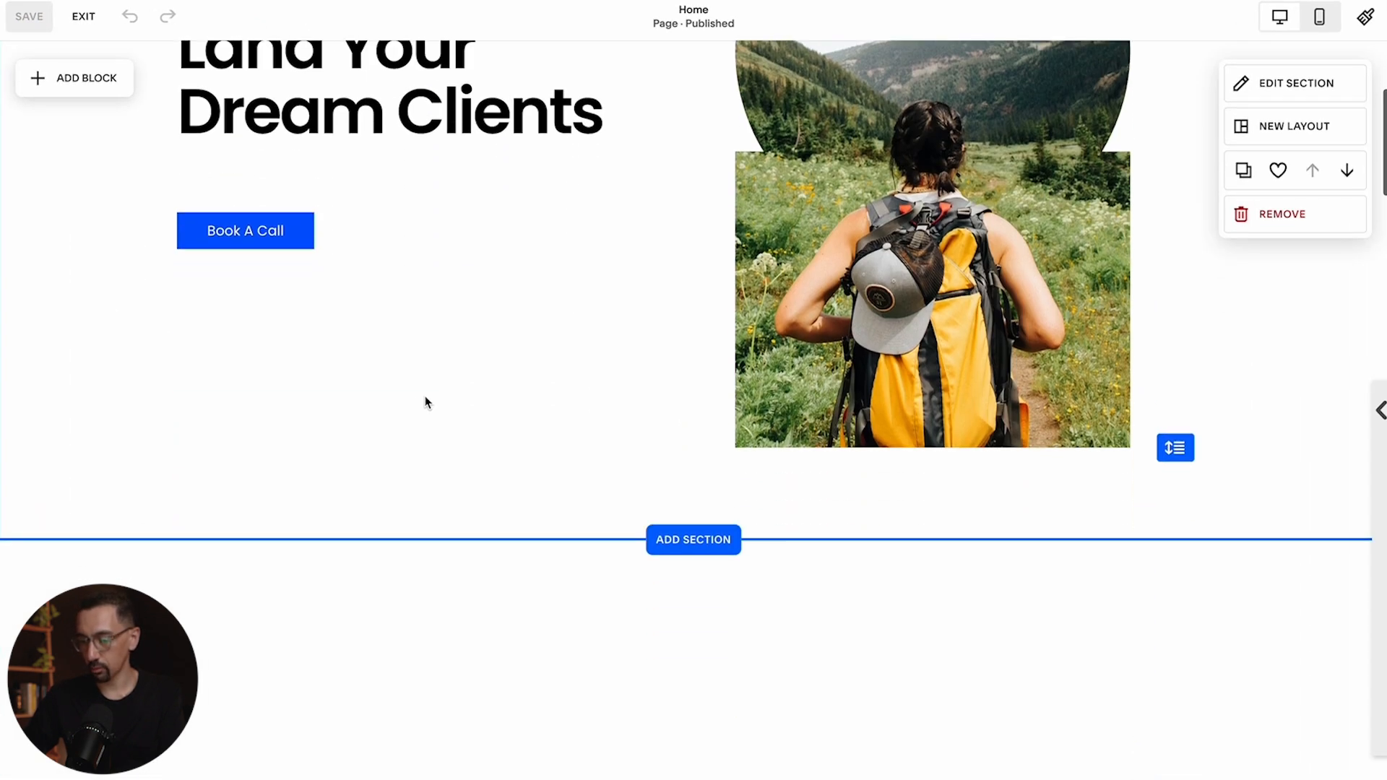
scroll(424, 400, "up", 5)
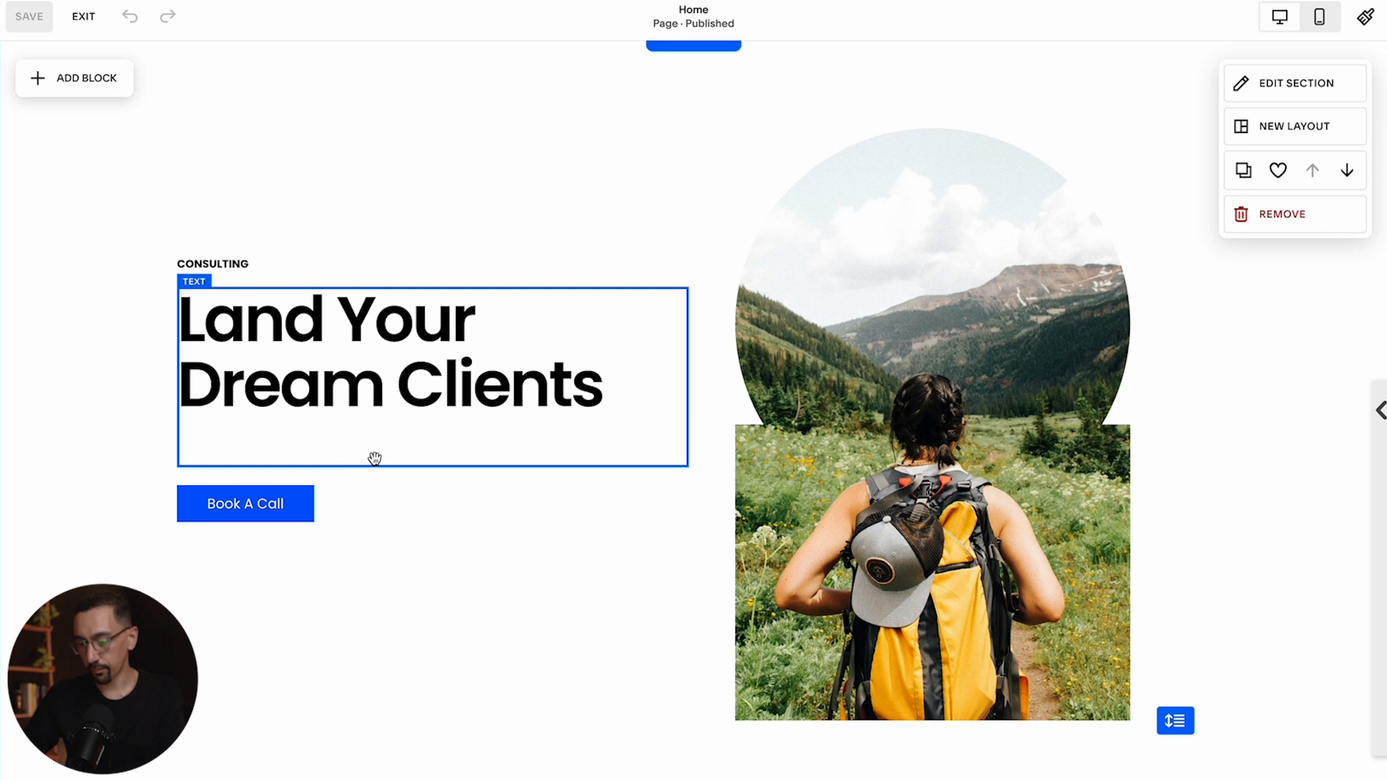
left_click(605, 384)
left_click(604, 385)
key("Return")
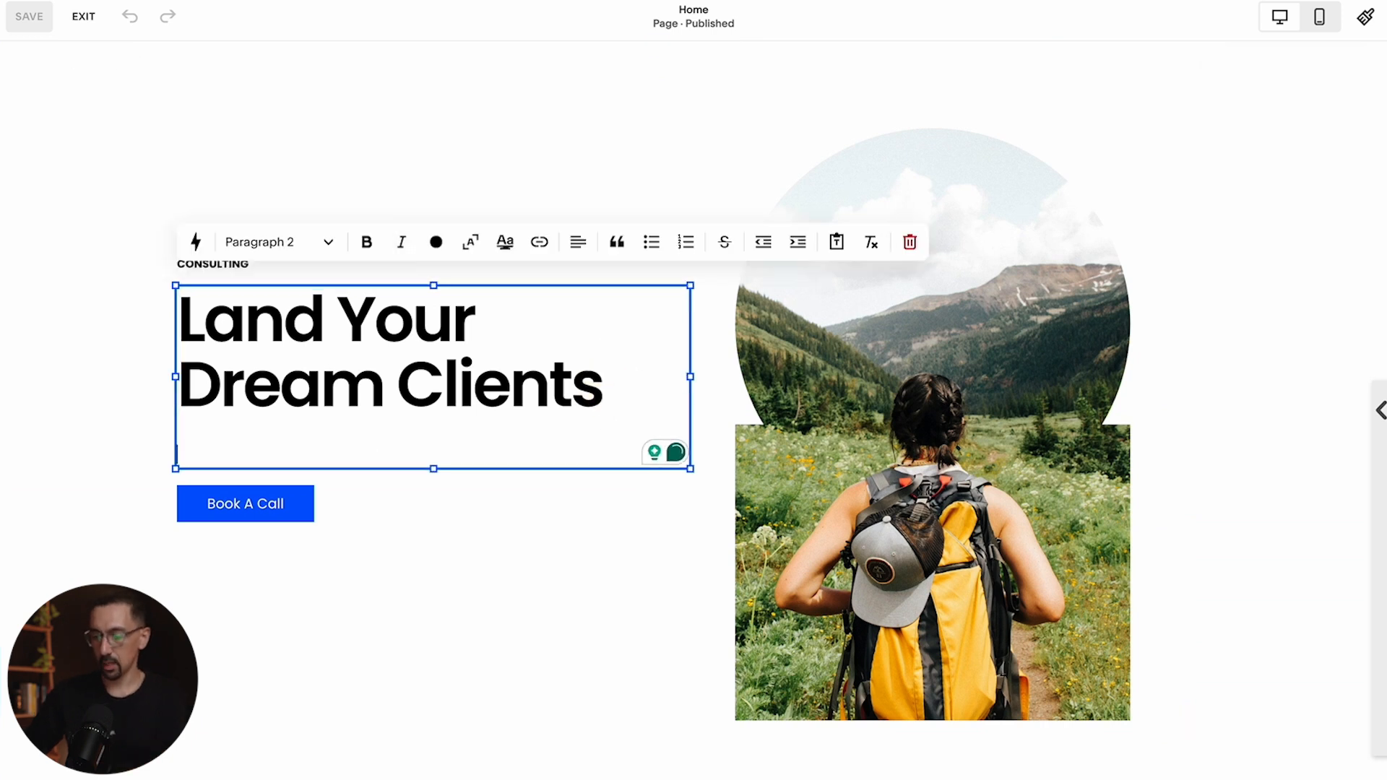
type("Paragraph text here")
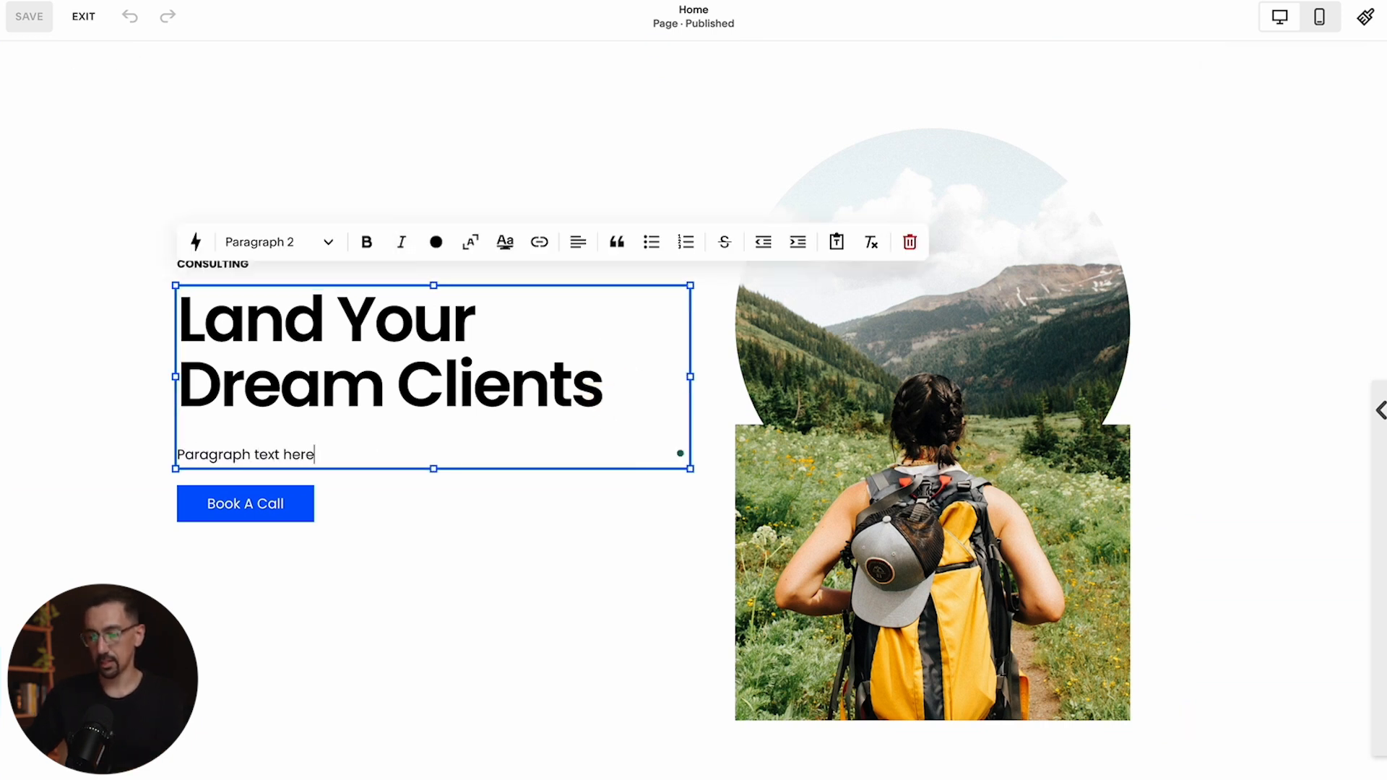
type(" that we want to li")
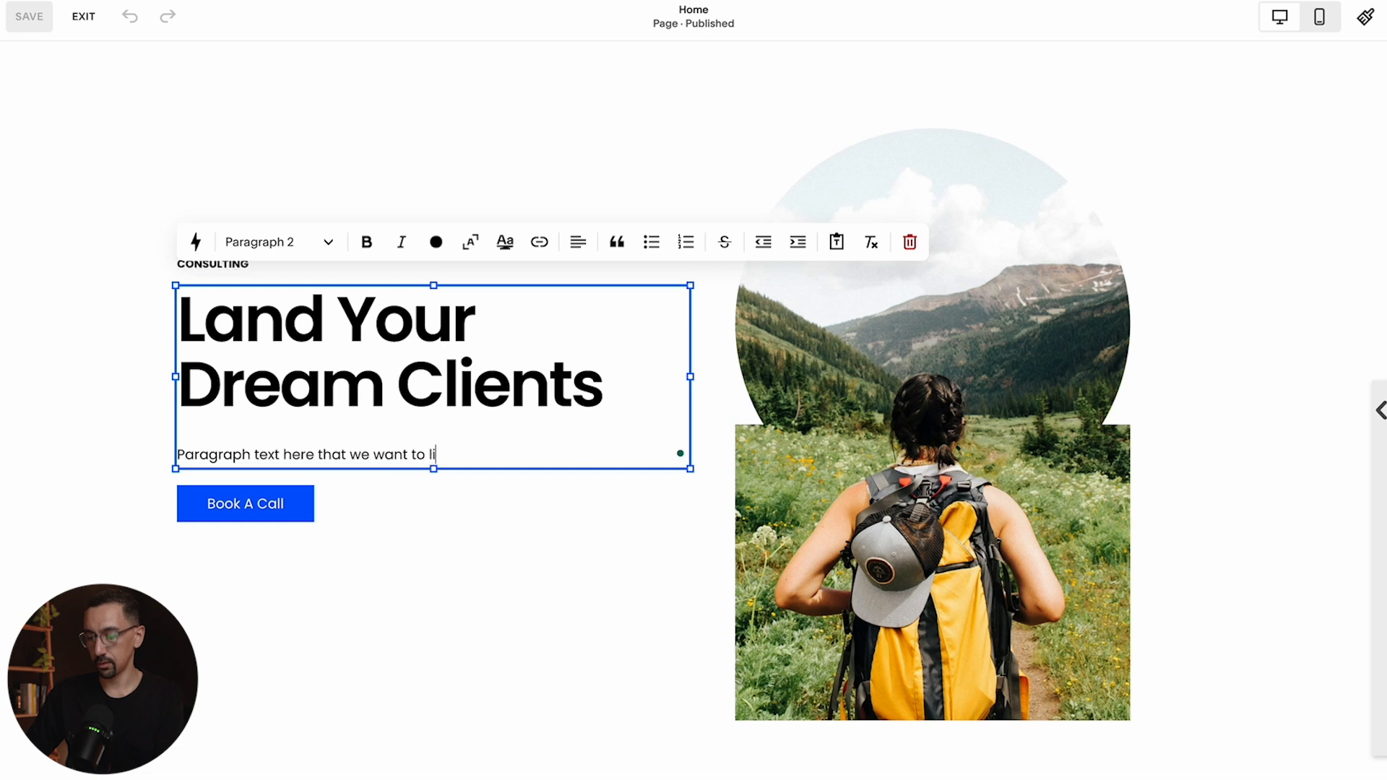
type("nk to.")
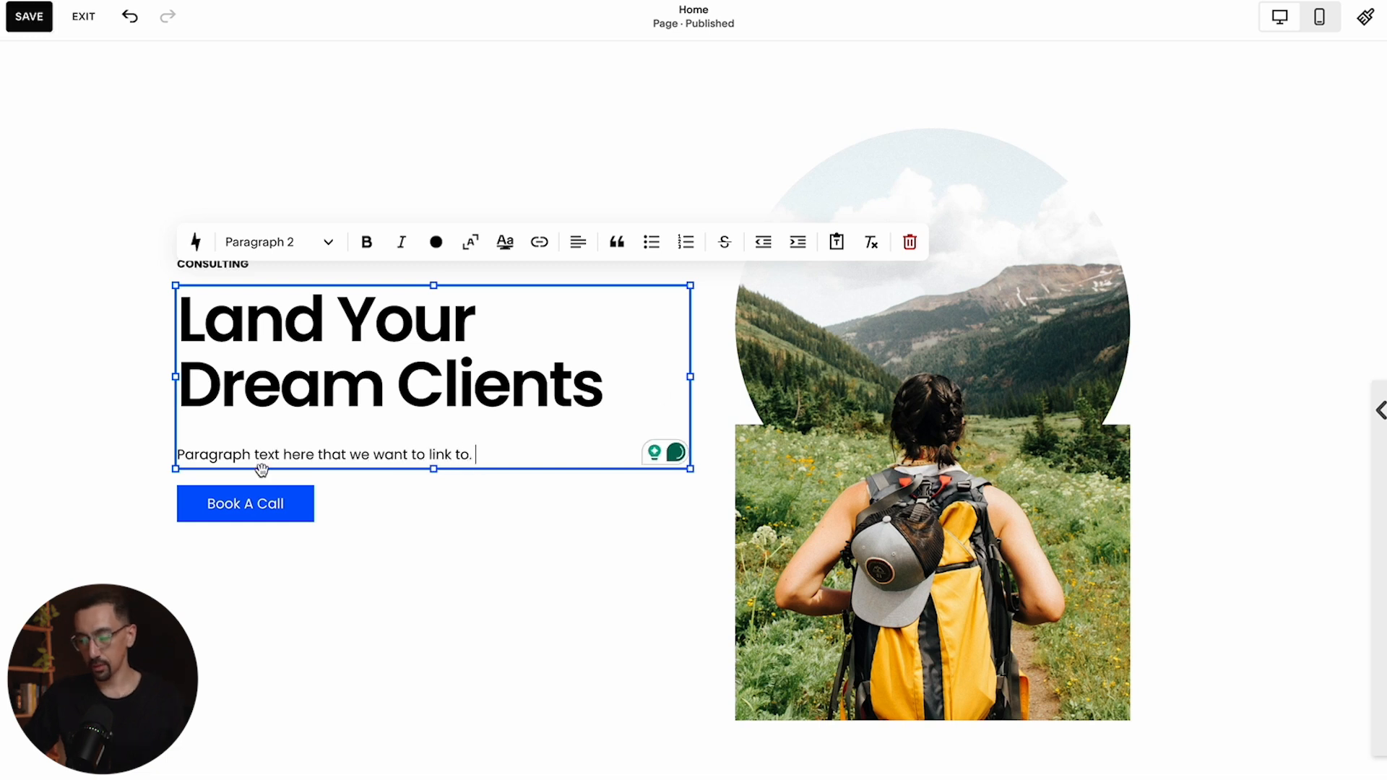
Select the word "here" in the new paragraph and open its link options, browsing the available link types
double_click(290, 456)
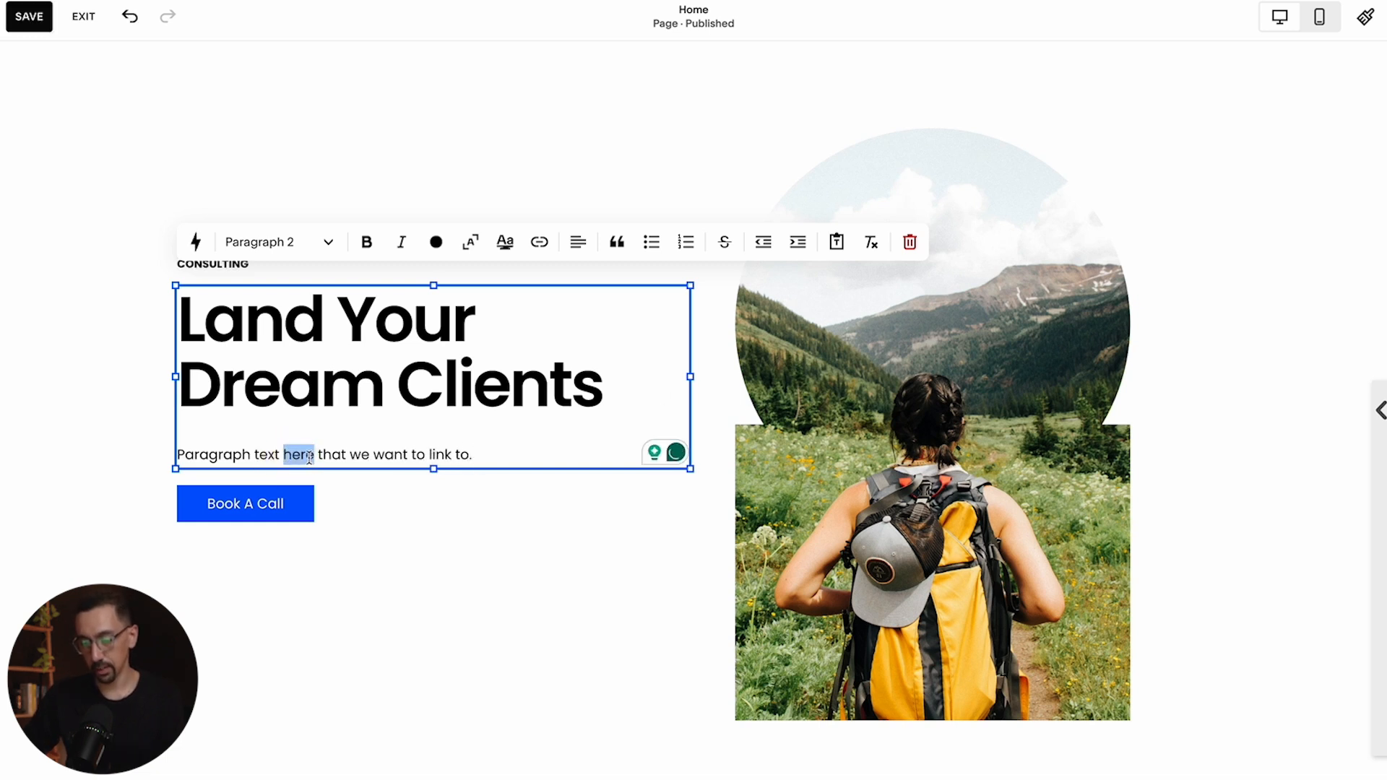
double_click(299, 455)
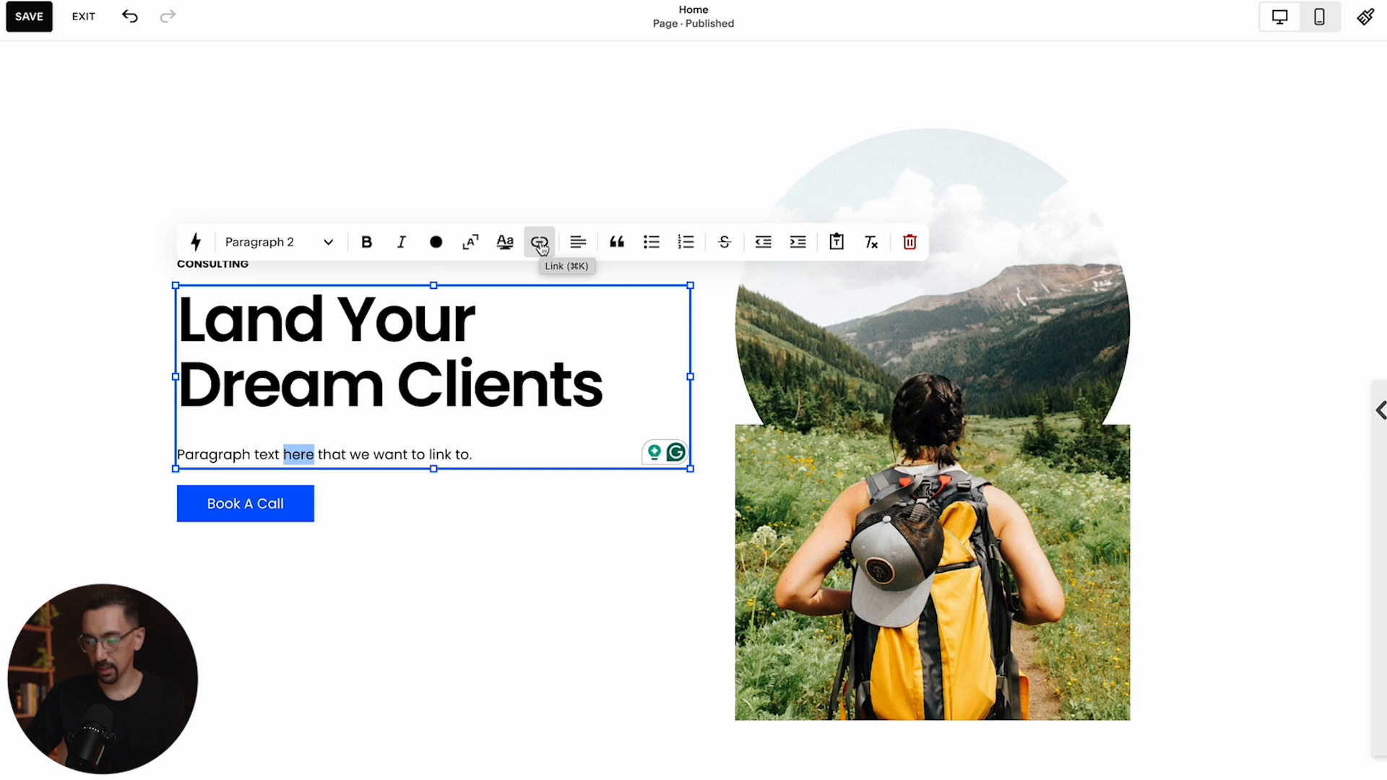
left_click(542, 250)
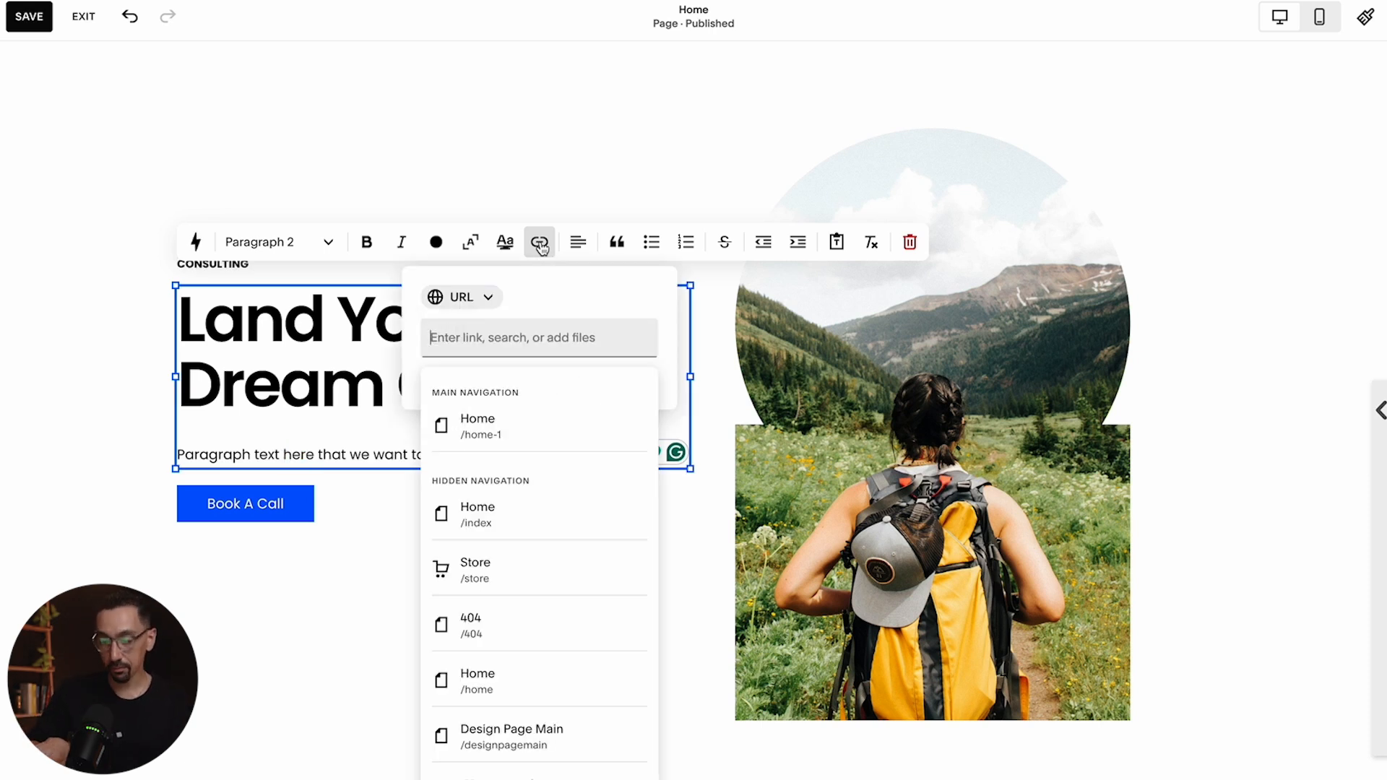
left_click(564, 288)
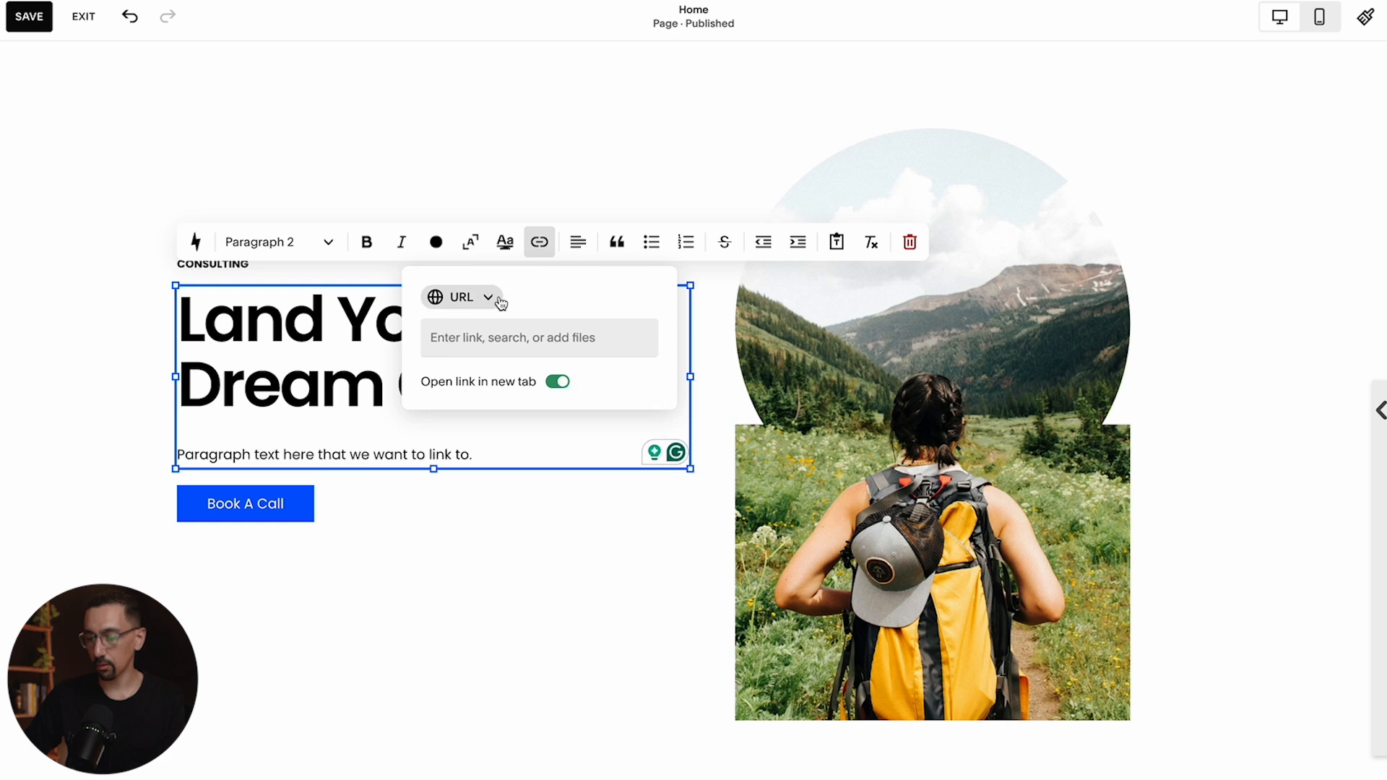
left_click(480, 303)
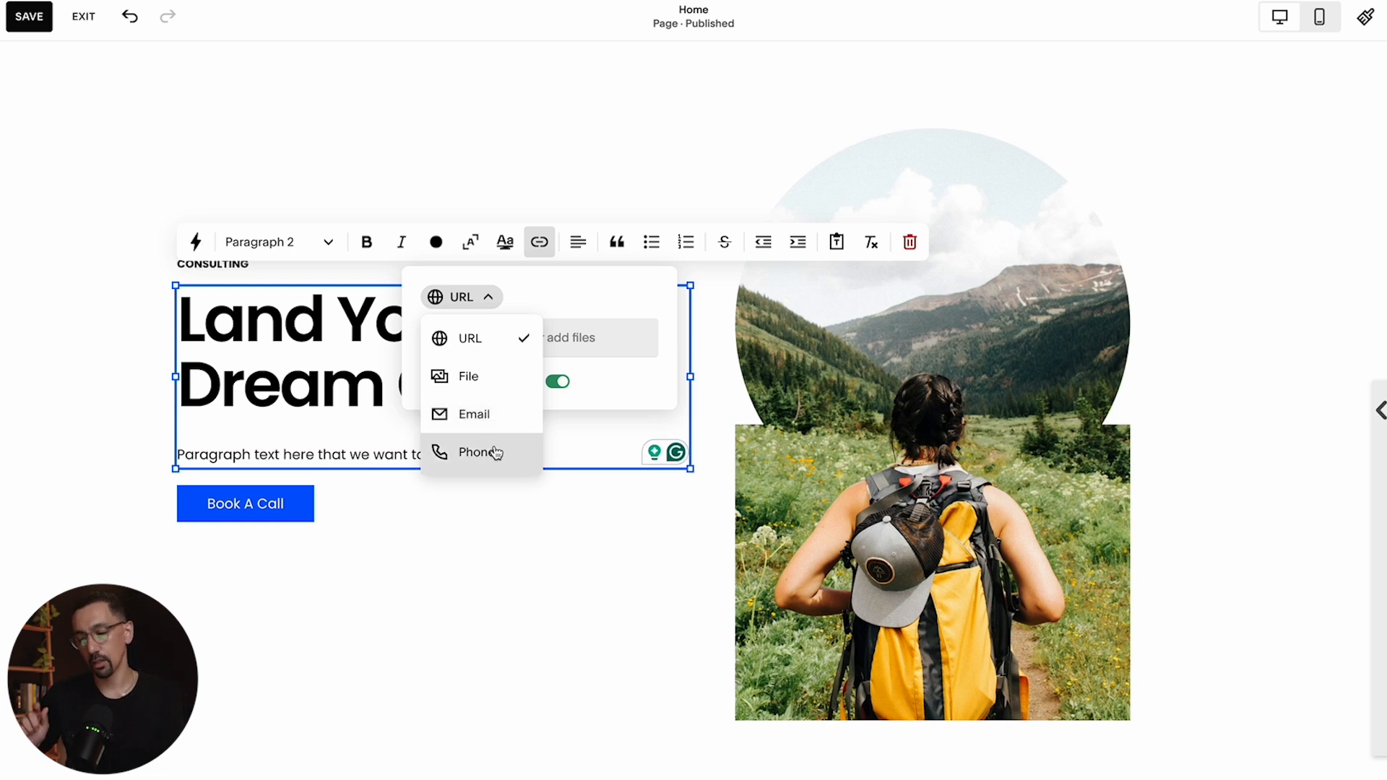
left_click(584, 325)
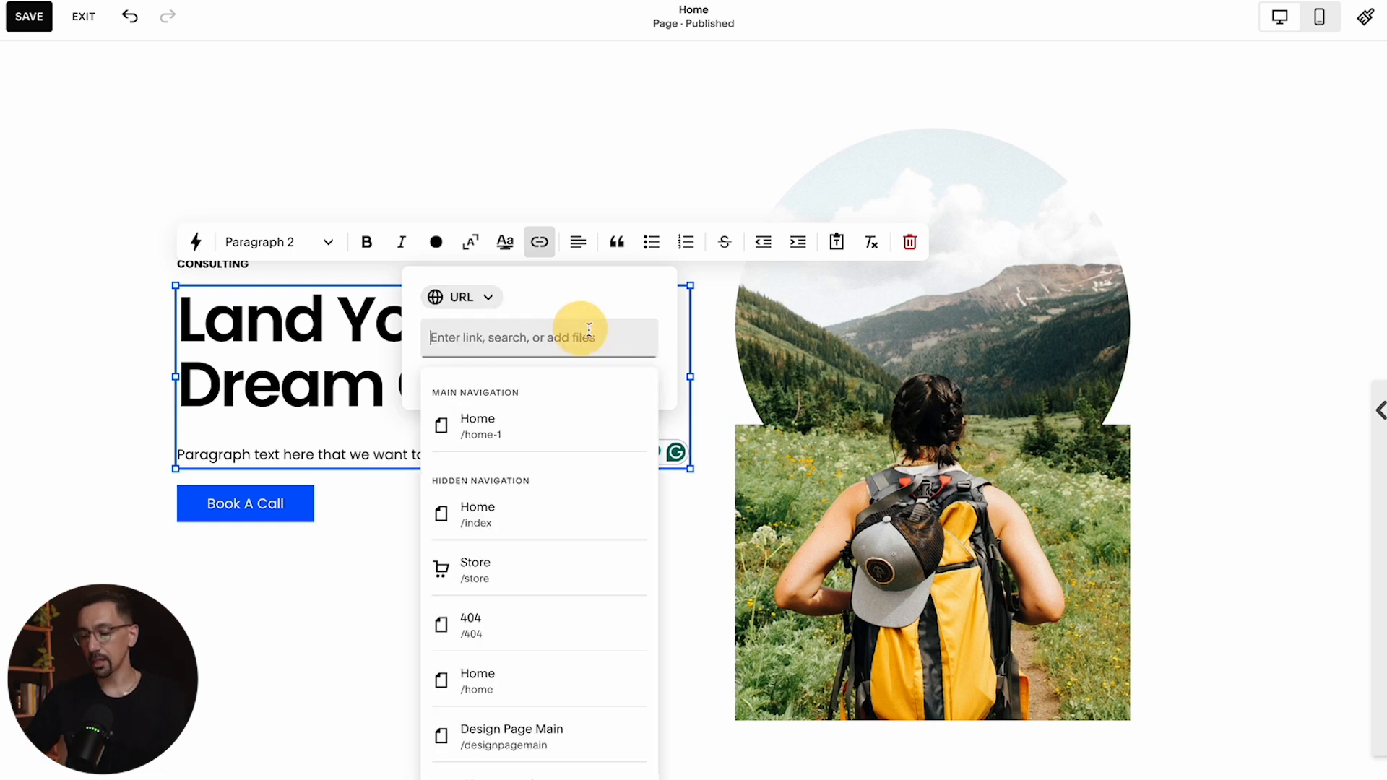
left_click(572, 312)
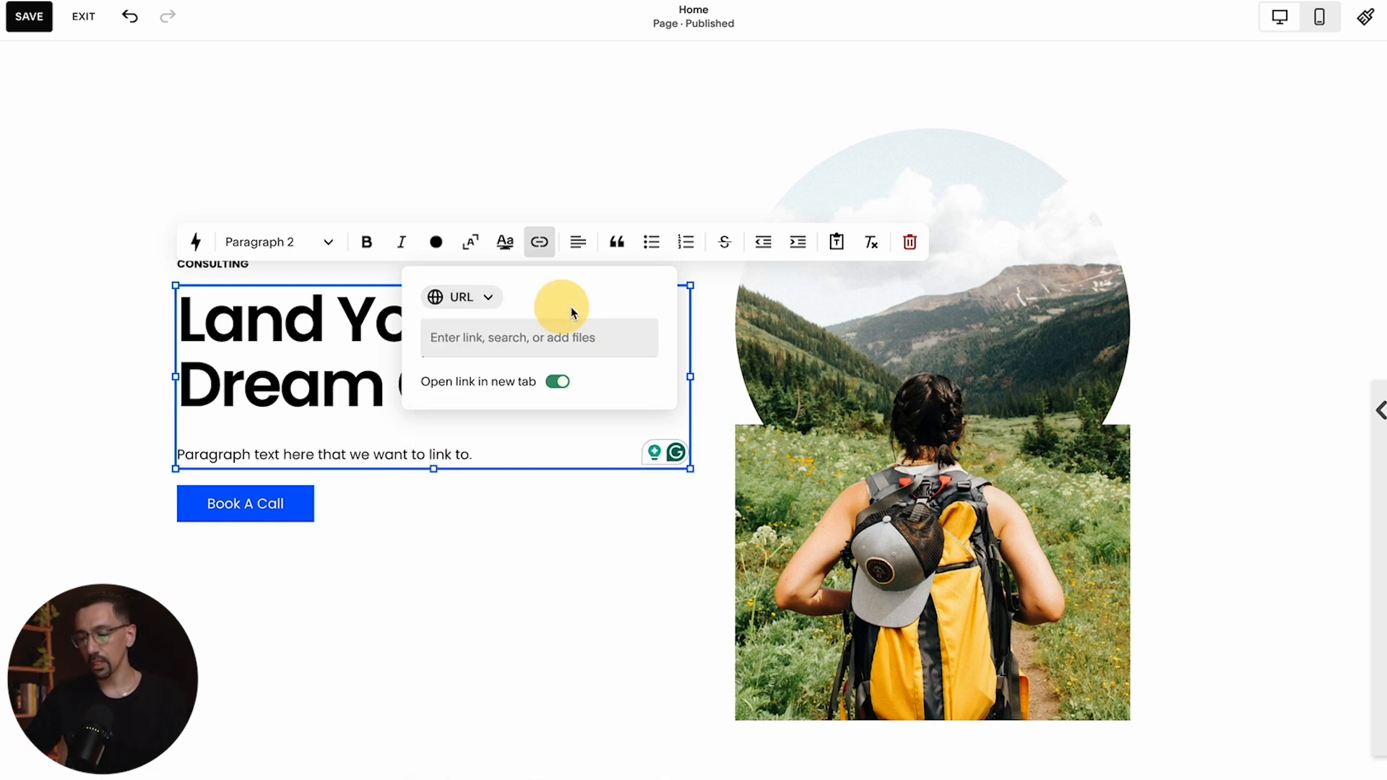
Link the selected word to the Design Page Main page (/designpagemain) and turn off opening in a new tab
left_click(528, 338)
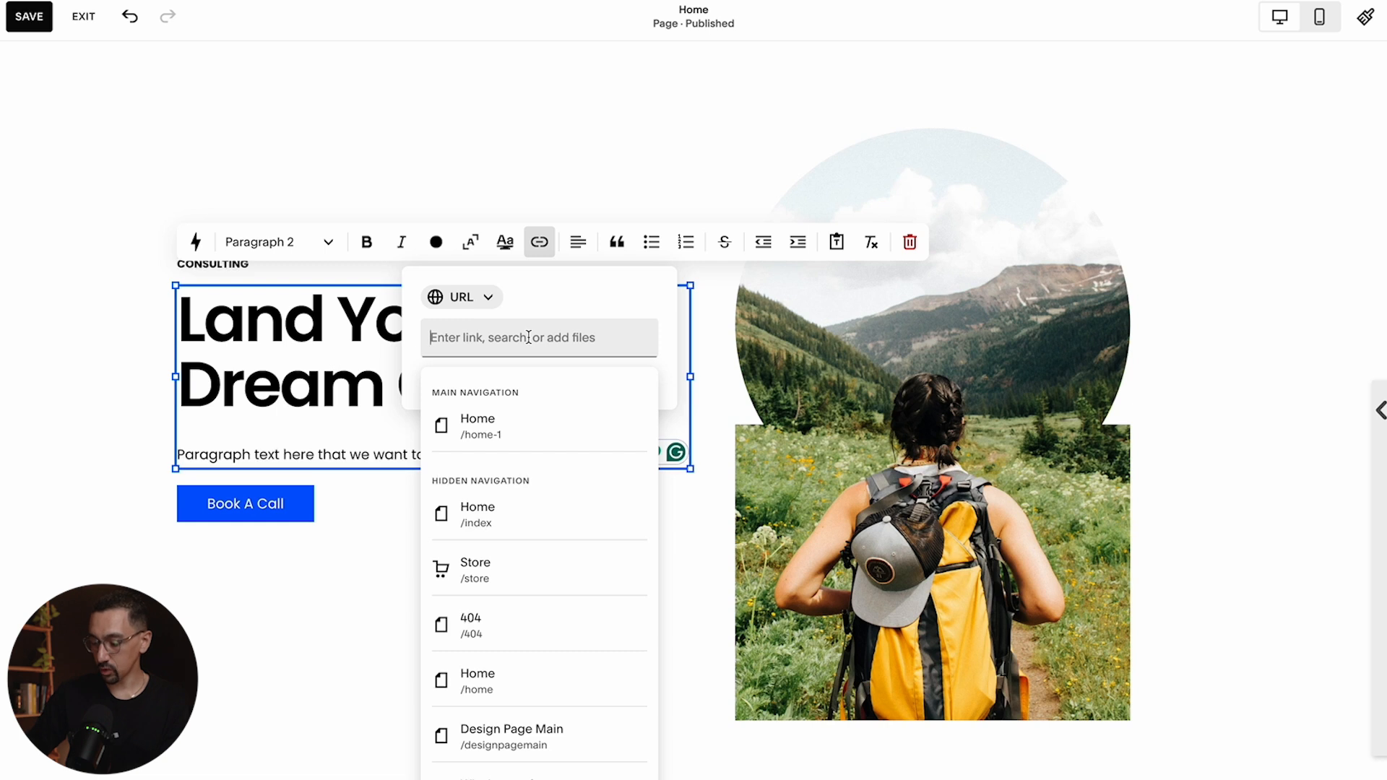
type("/")
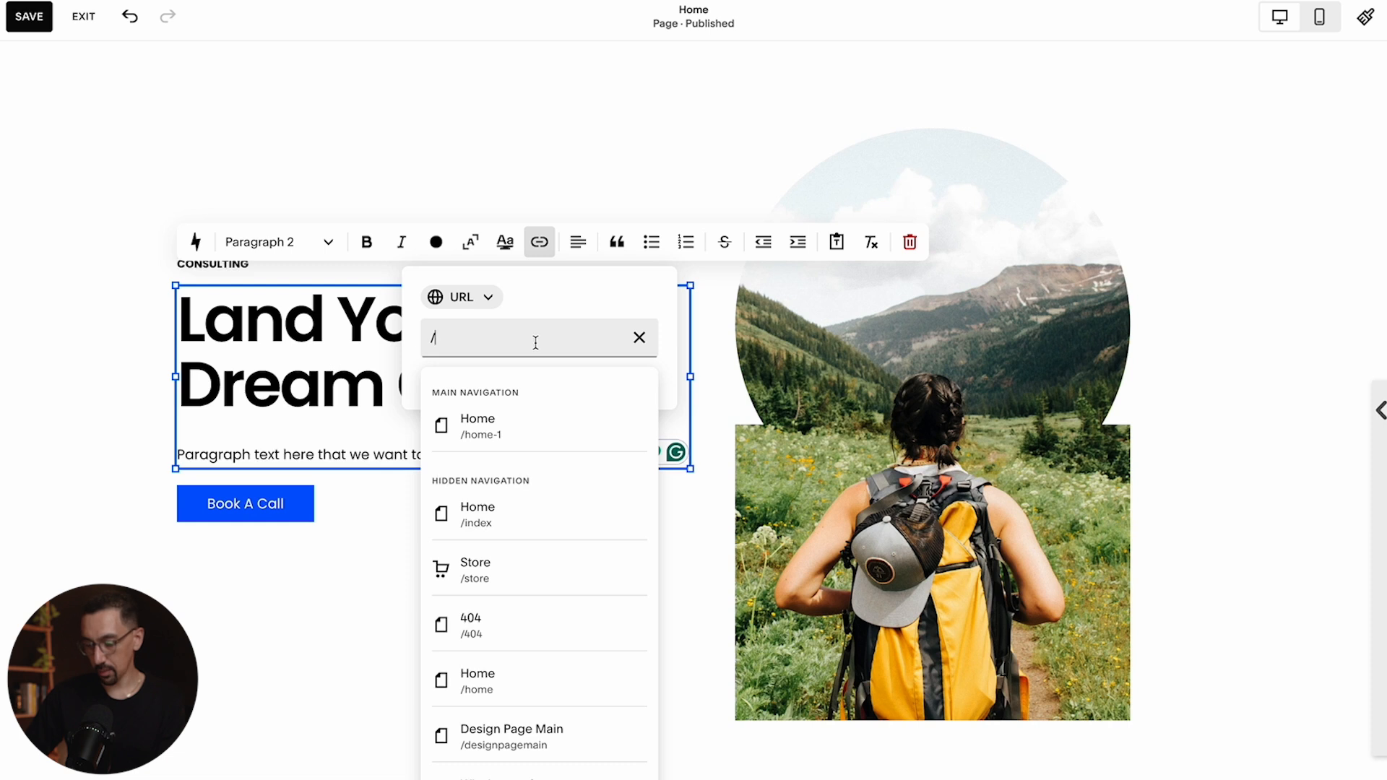
type("des")
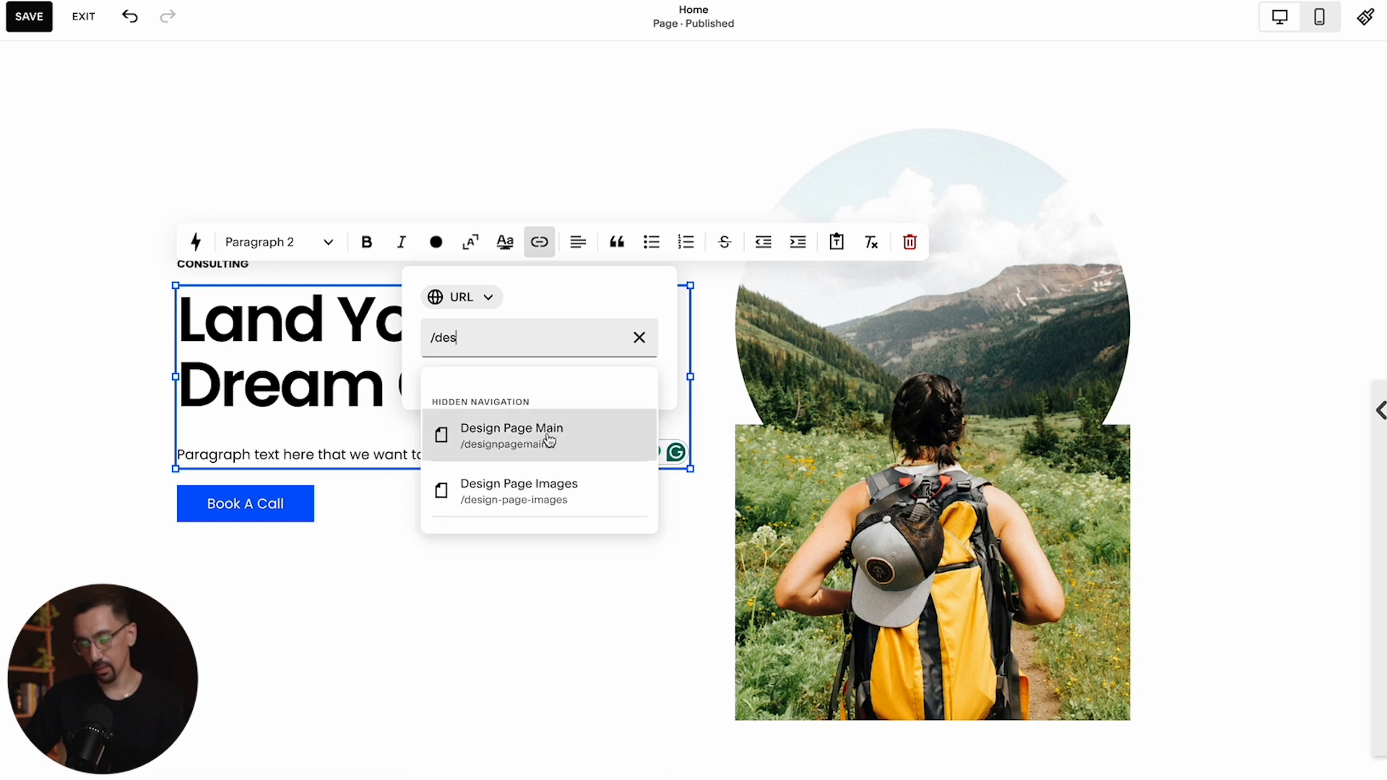
left_click(522, 442)
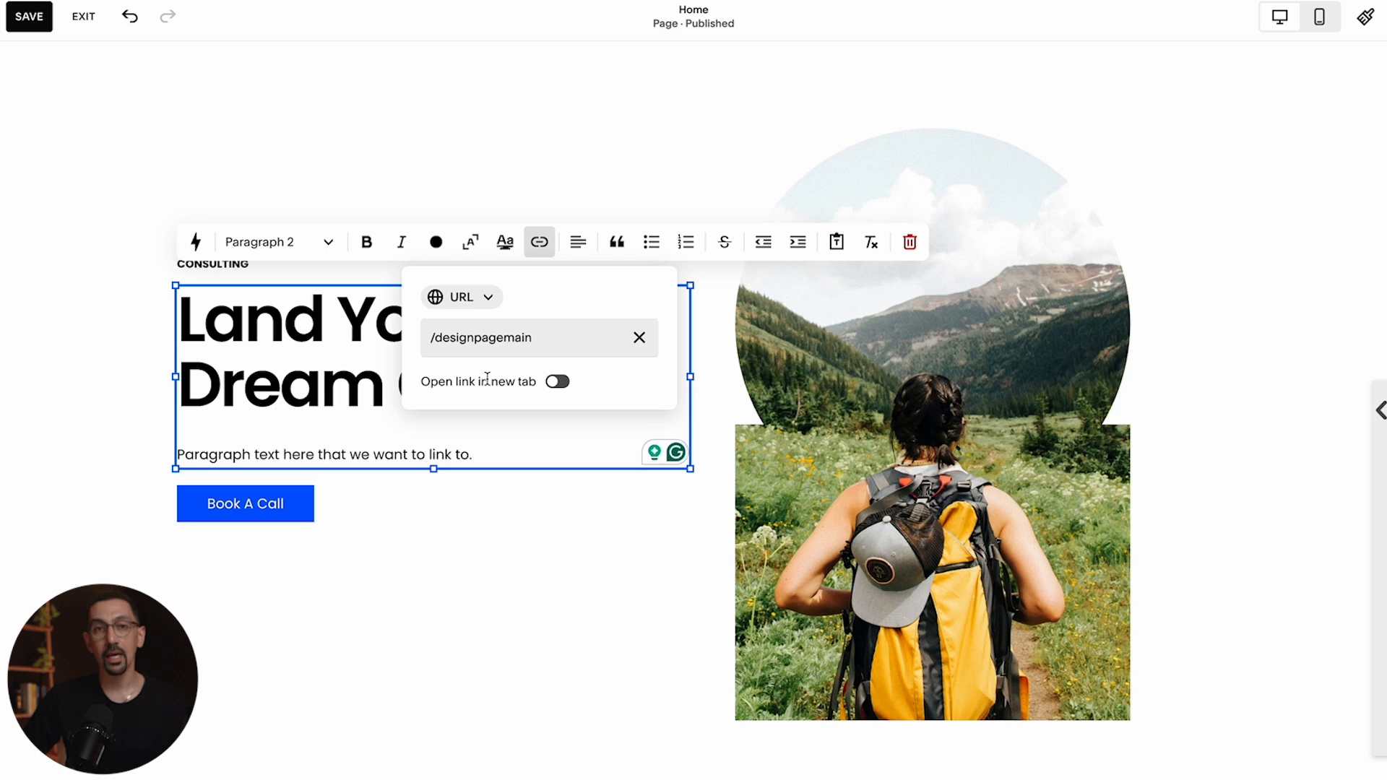
left_click(557, 382)
left_click(558, 382)
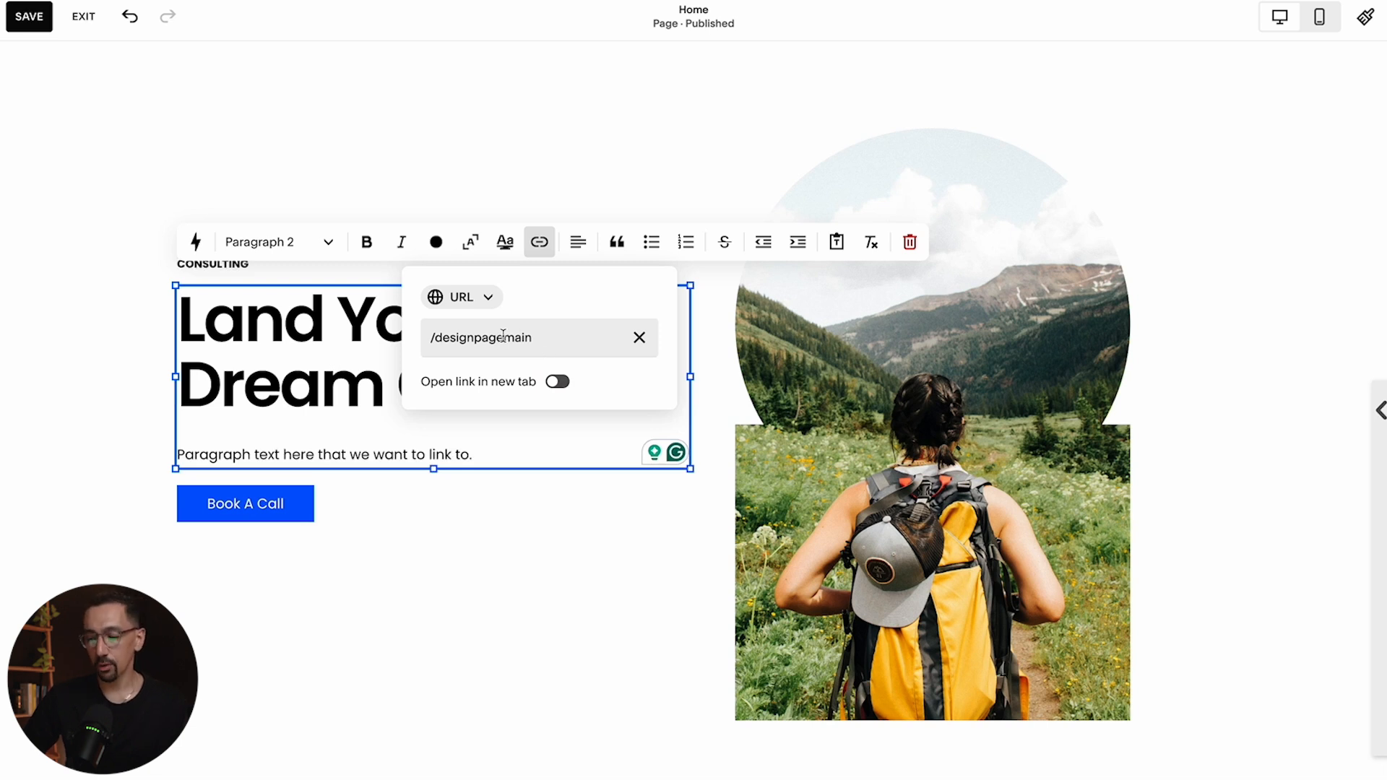
left_click(433, 340)
type("mywebsite.com")
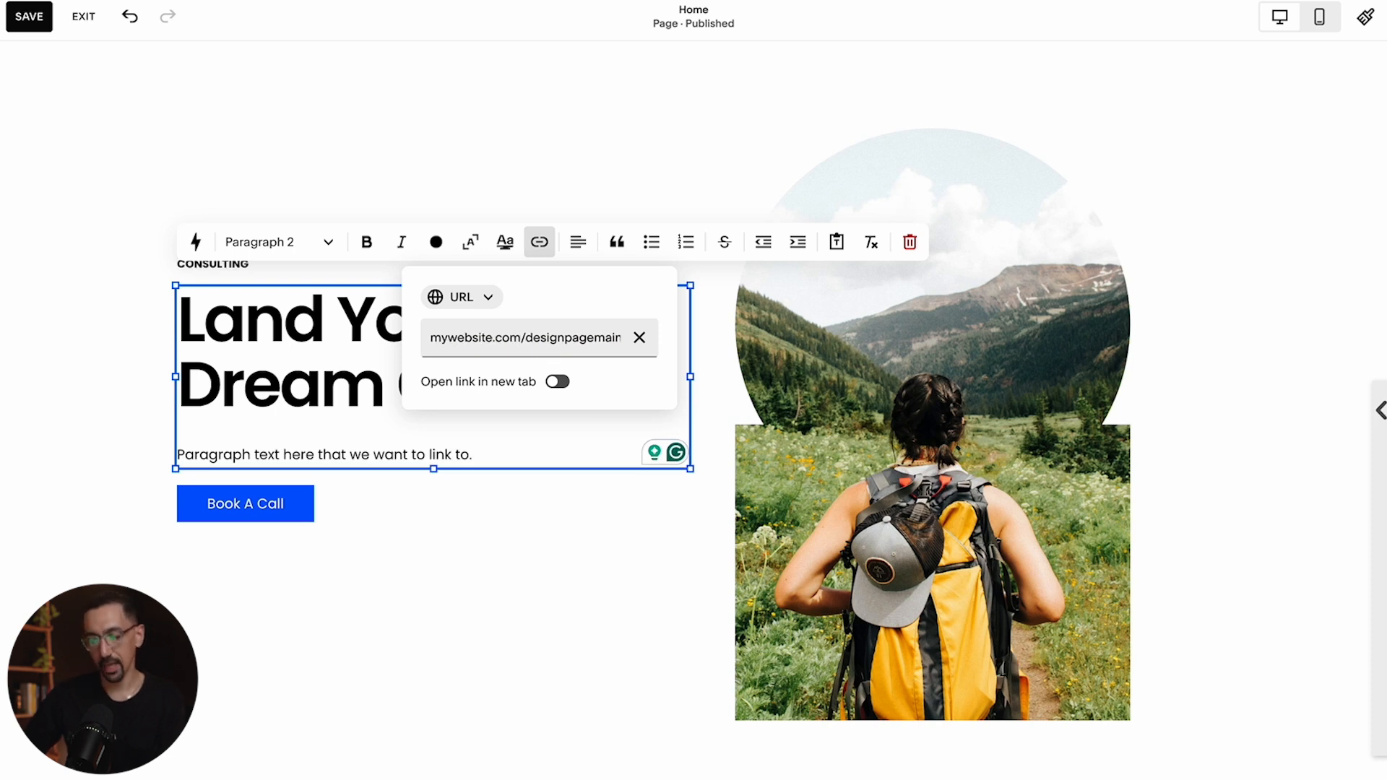
left_click(432, 338)
type("https://")
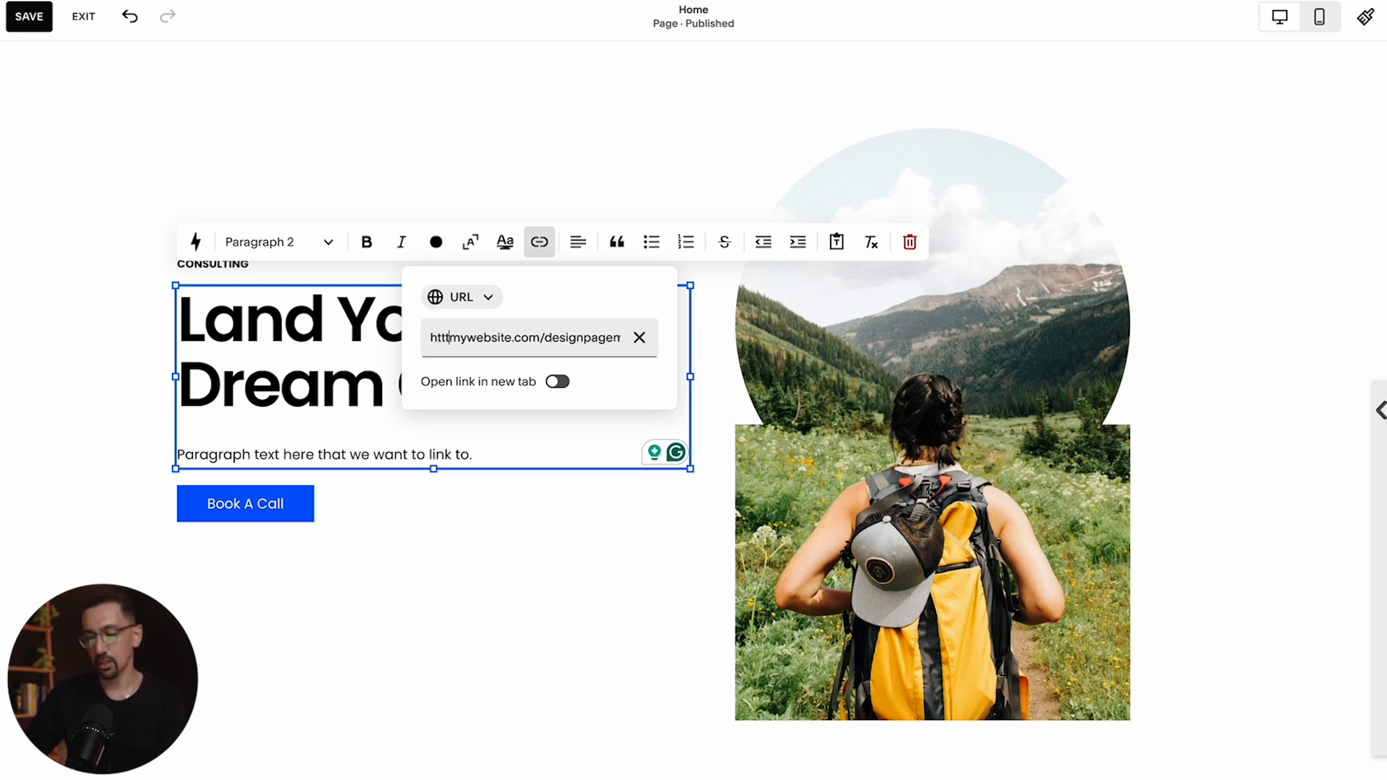
left_click_drag(565, 337, 424, 344)
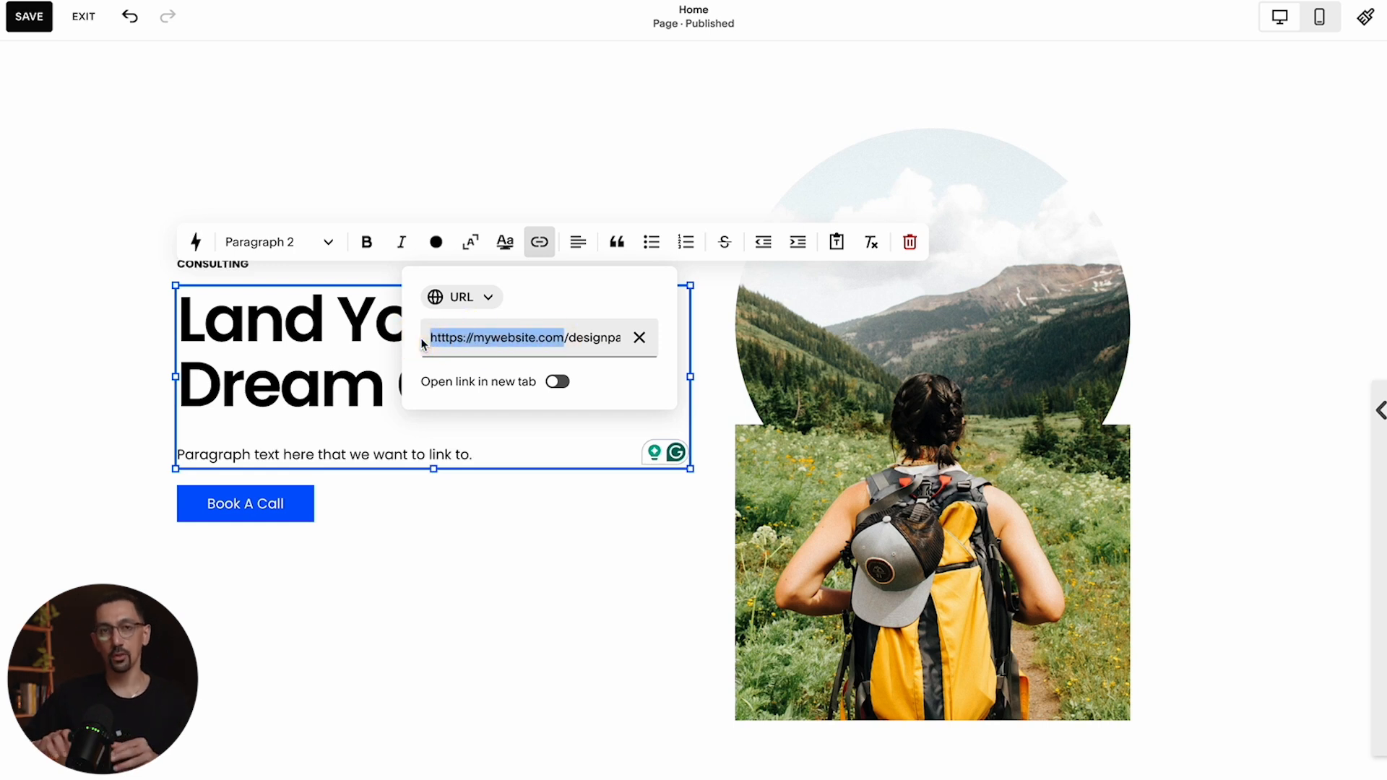
key("BackSpace")
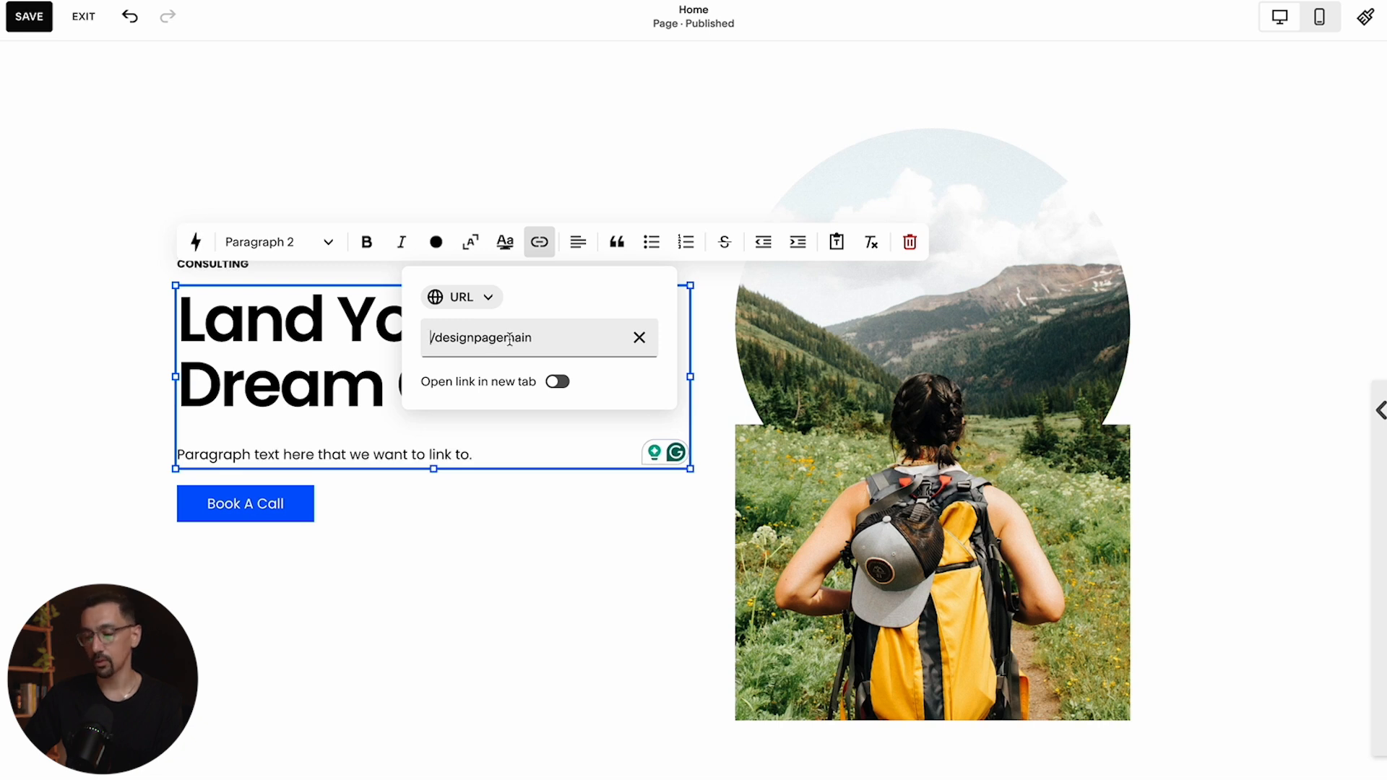
Close the link options to apply the link and inspect the linked word's target page
left_click(561, 336)
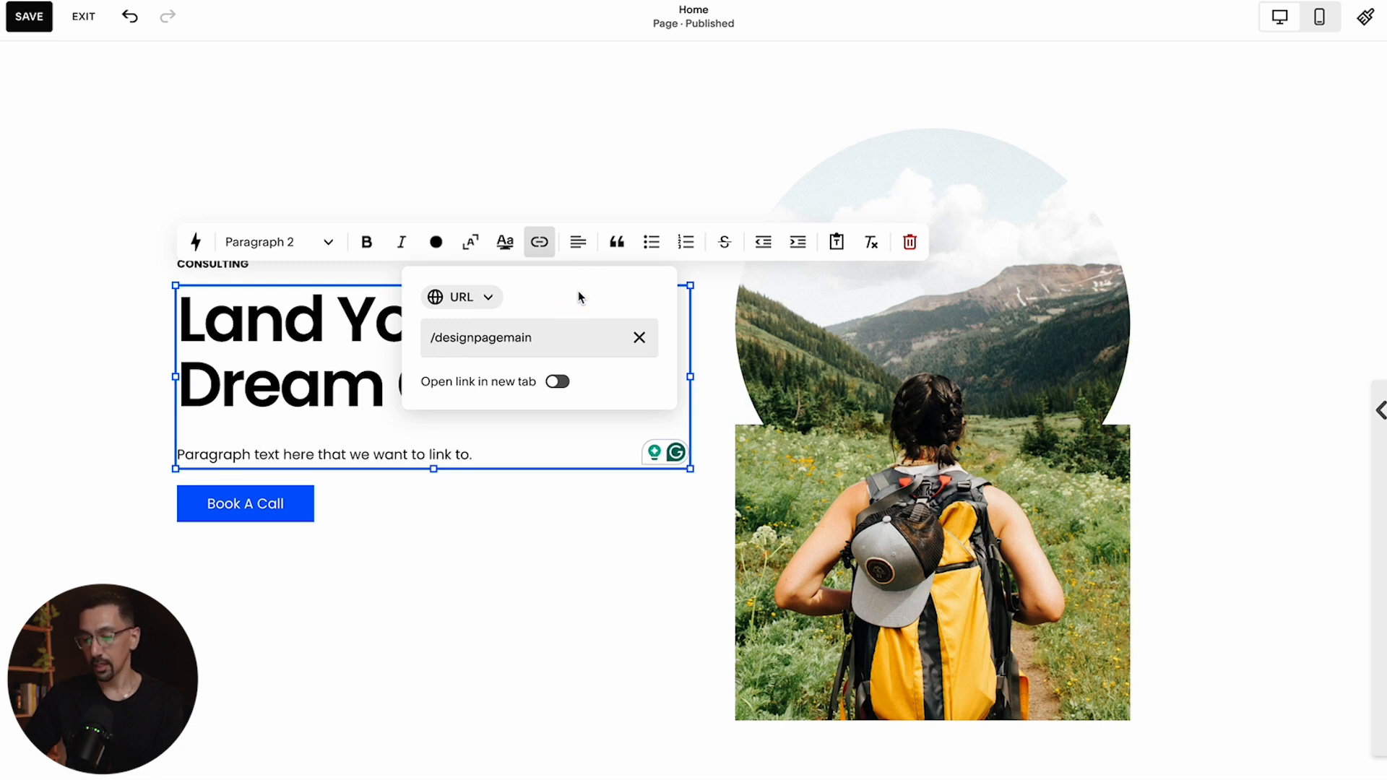
left_click(355, 397)
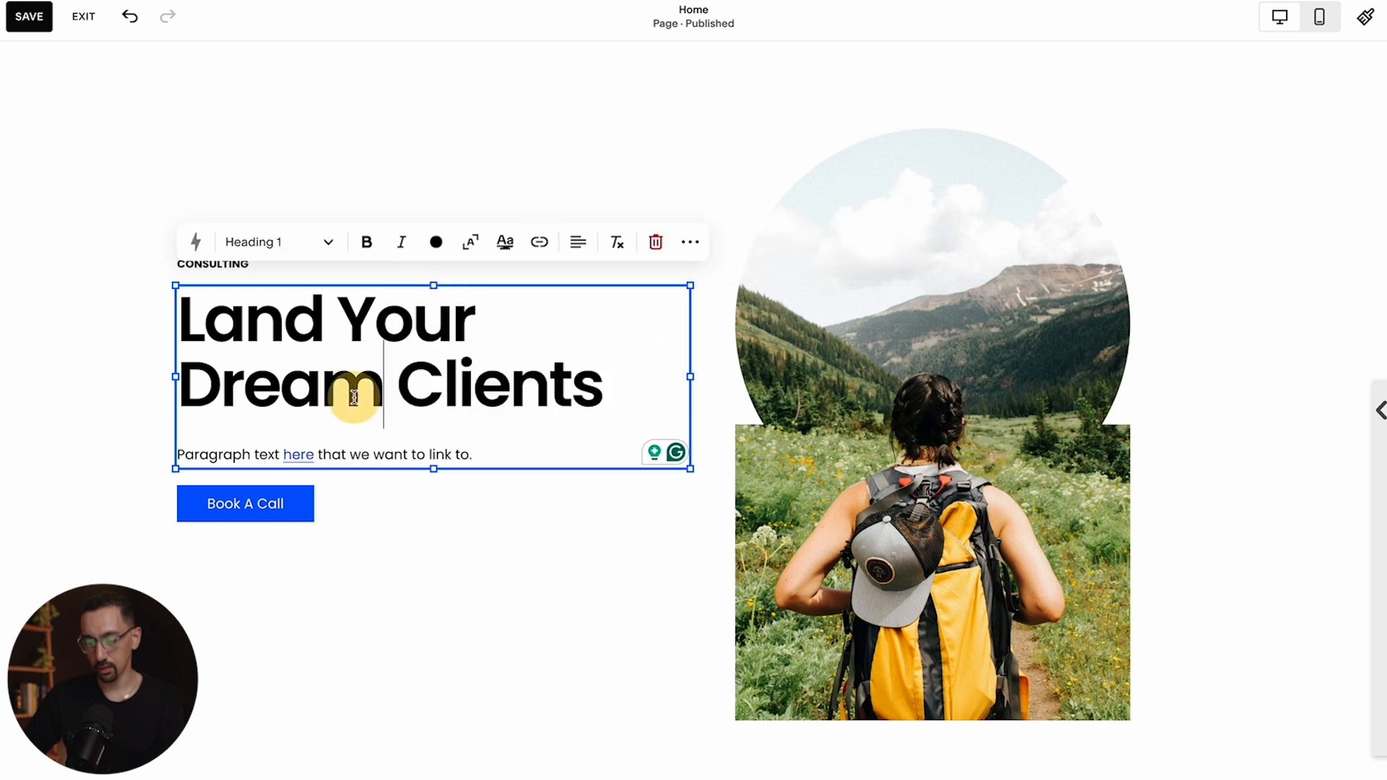
left_click(299, 456)
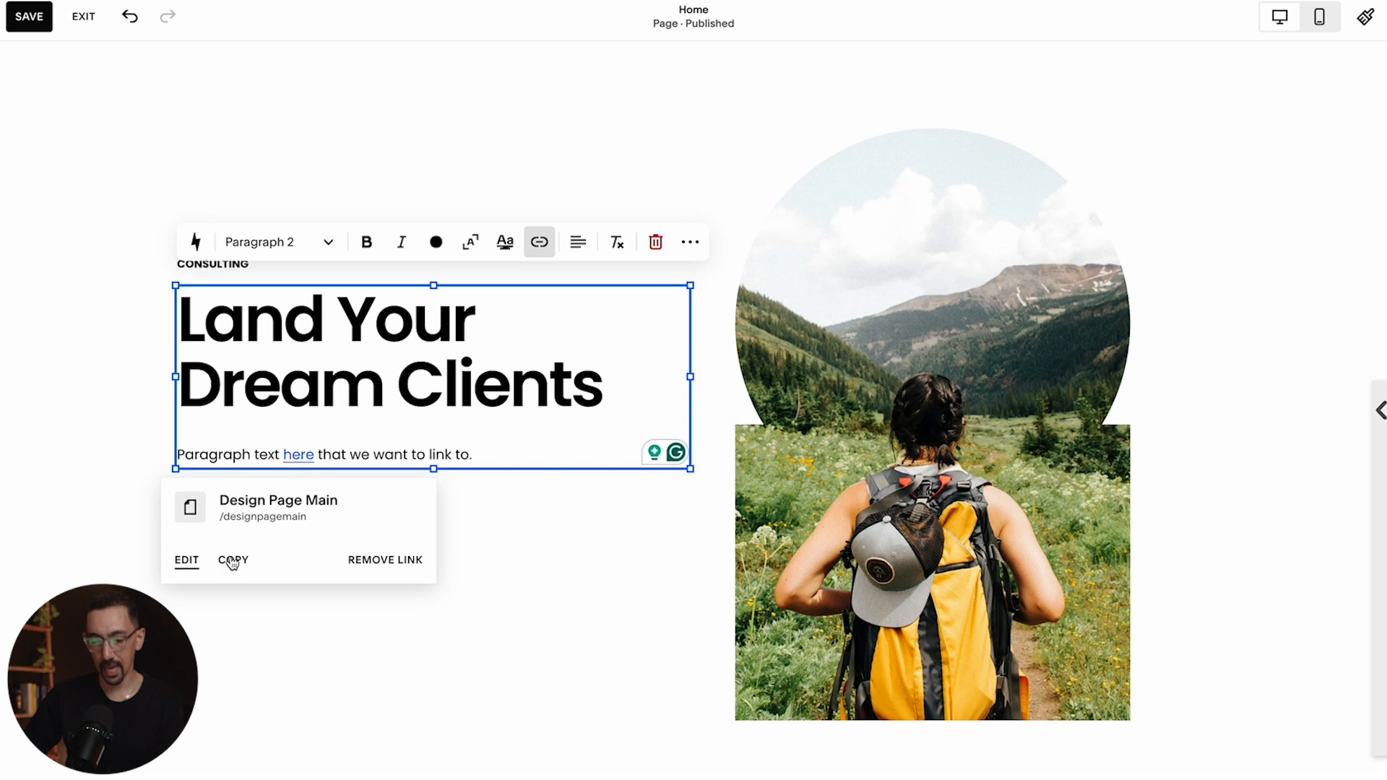
left_click(485, 454)
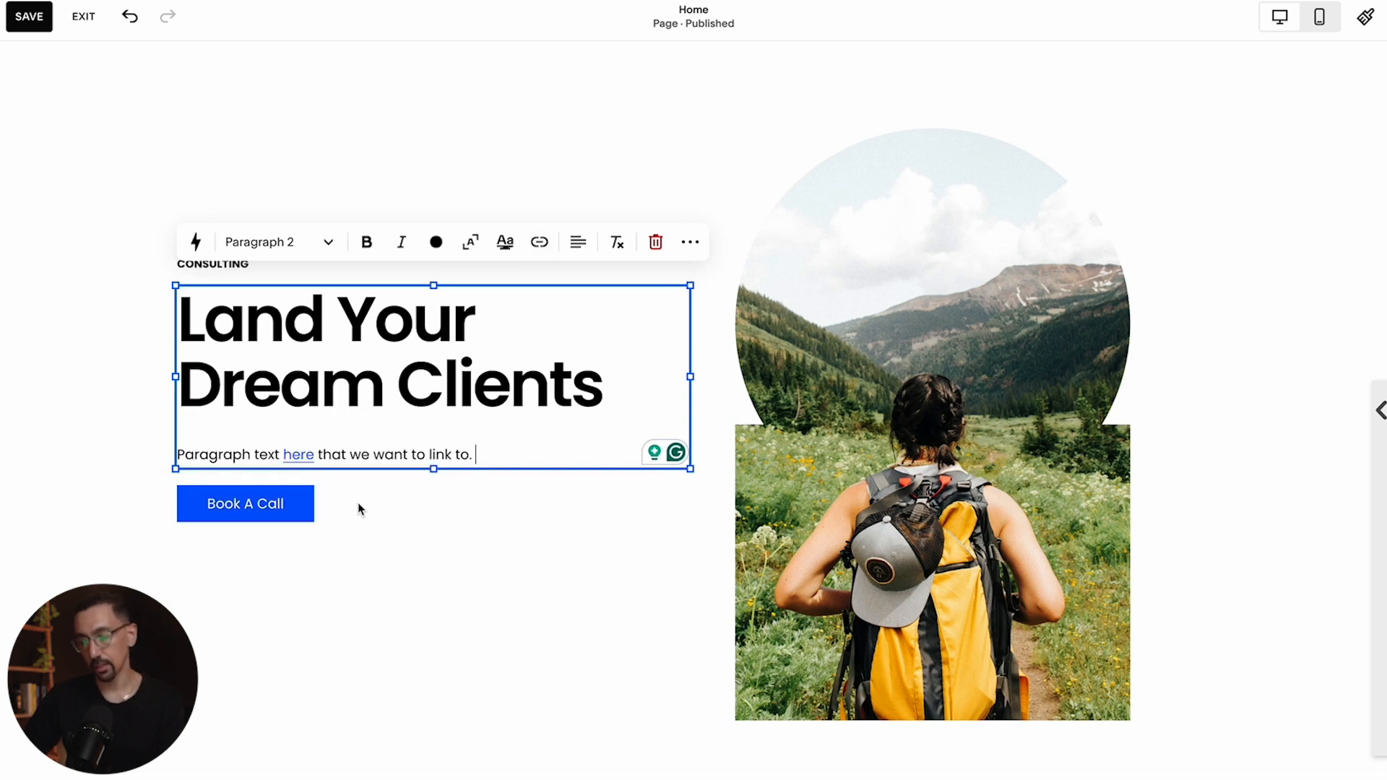
left_click(142, 438)
scroll(217, 445, "down", 1)
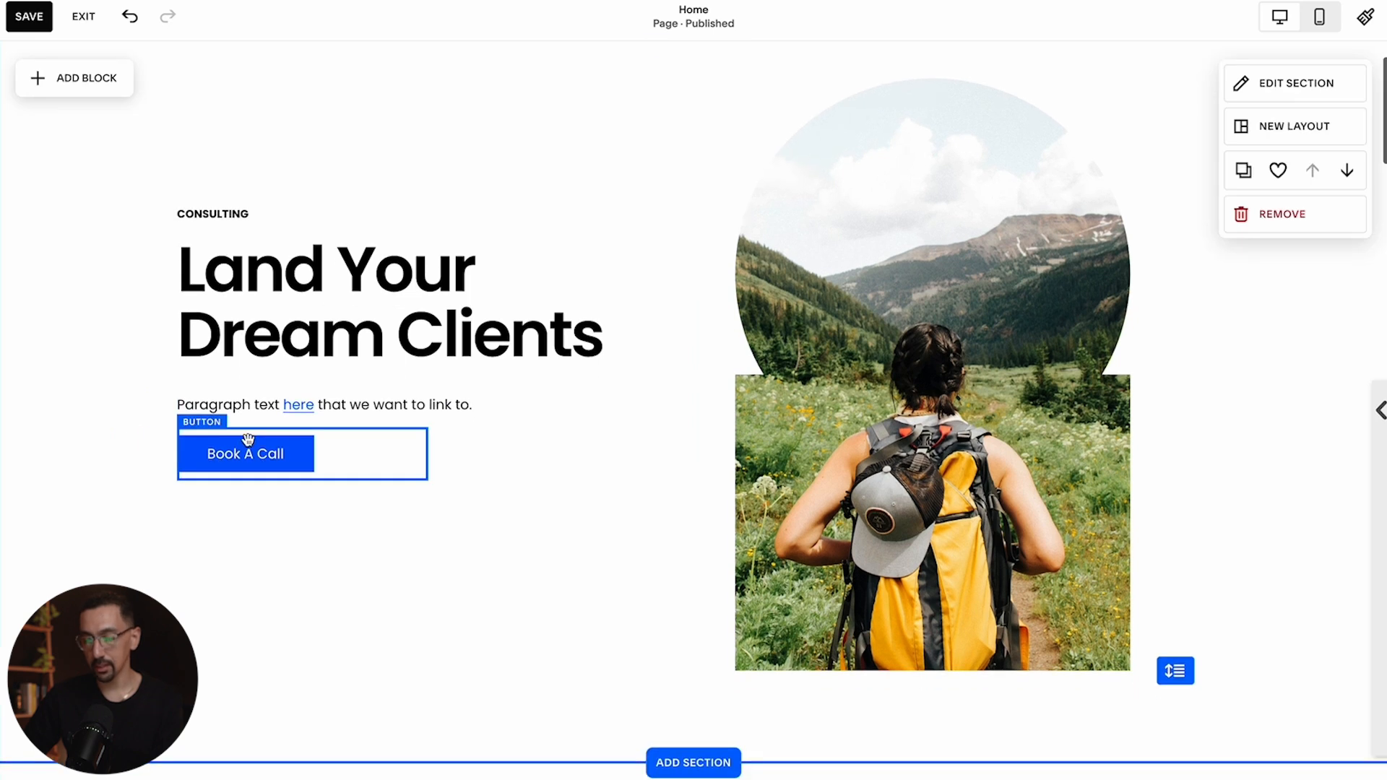
left_click(299, 453)
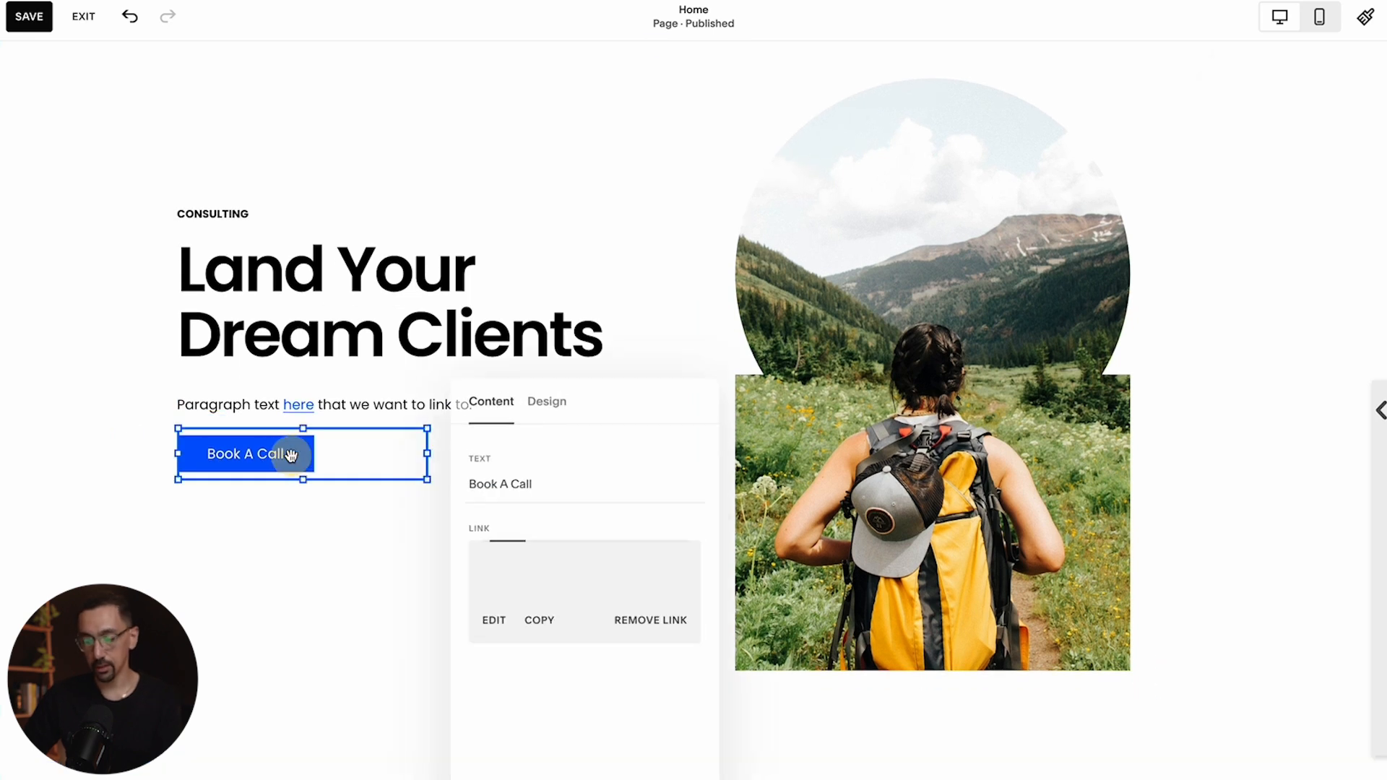
left_click(316, 561)
left_click(72, 73)
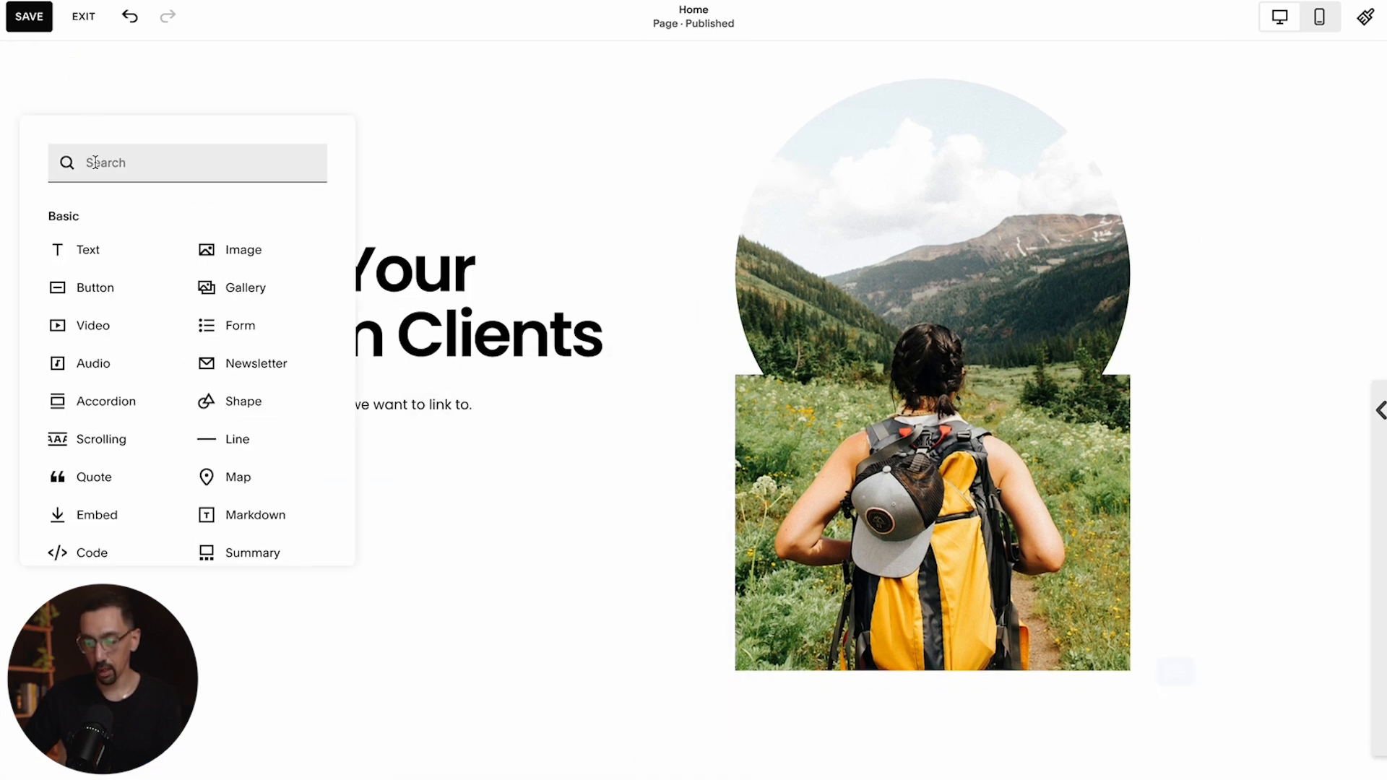
left_click(376, 401)
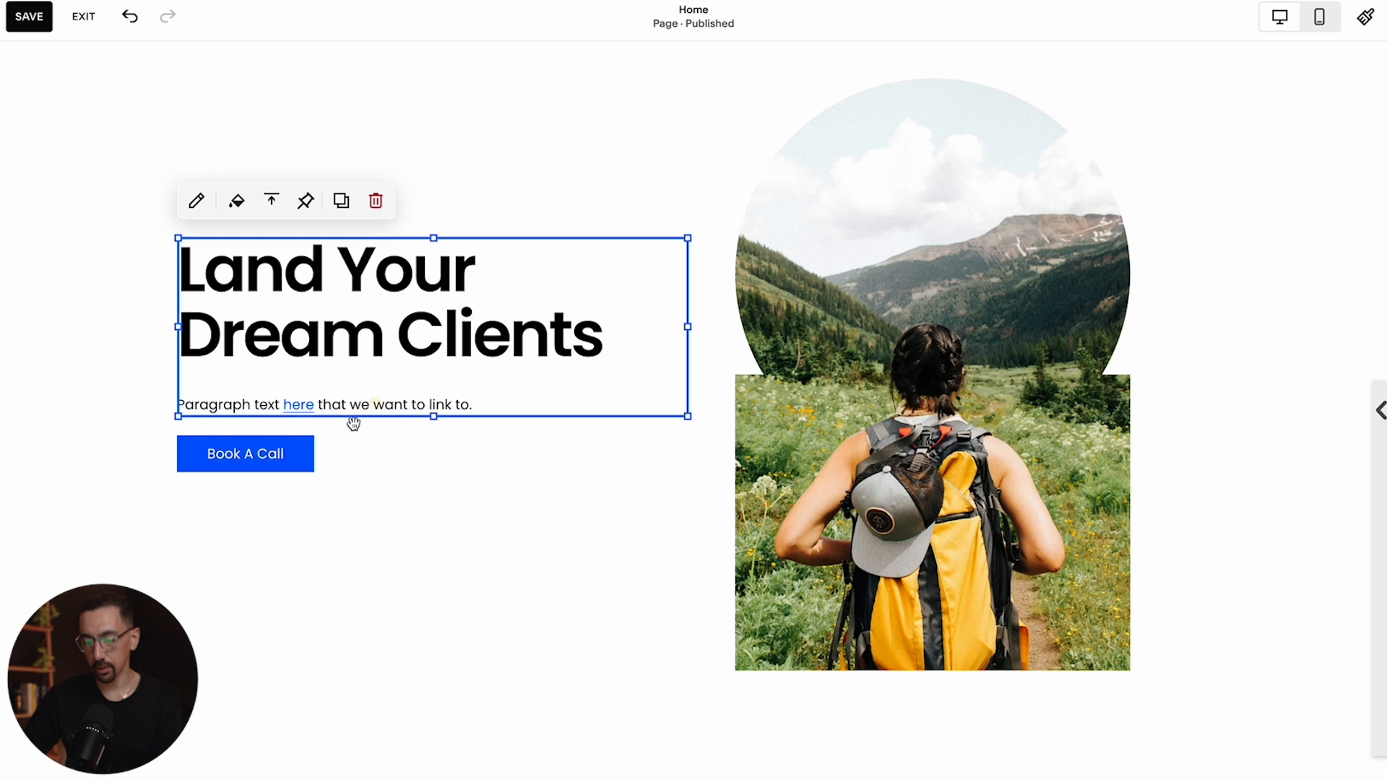
Replace the Book A Call button's /book link with a link to the Design Page Main page
left_click(301, 453)
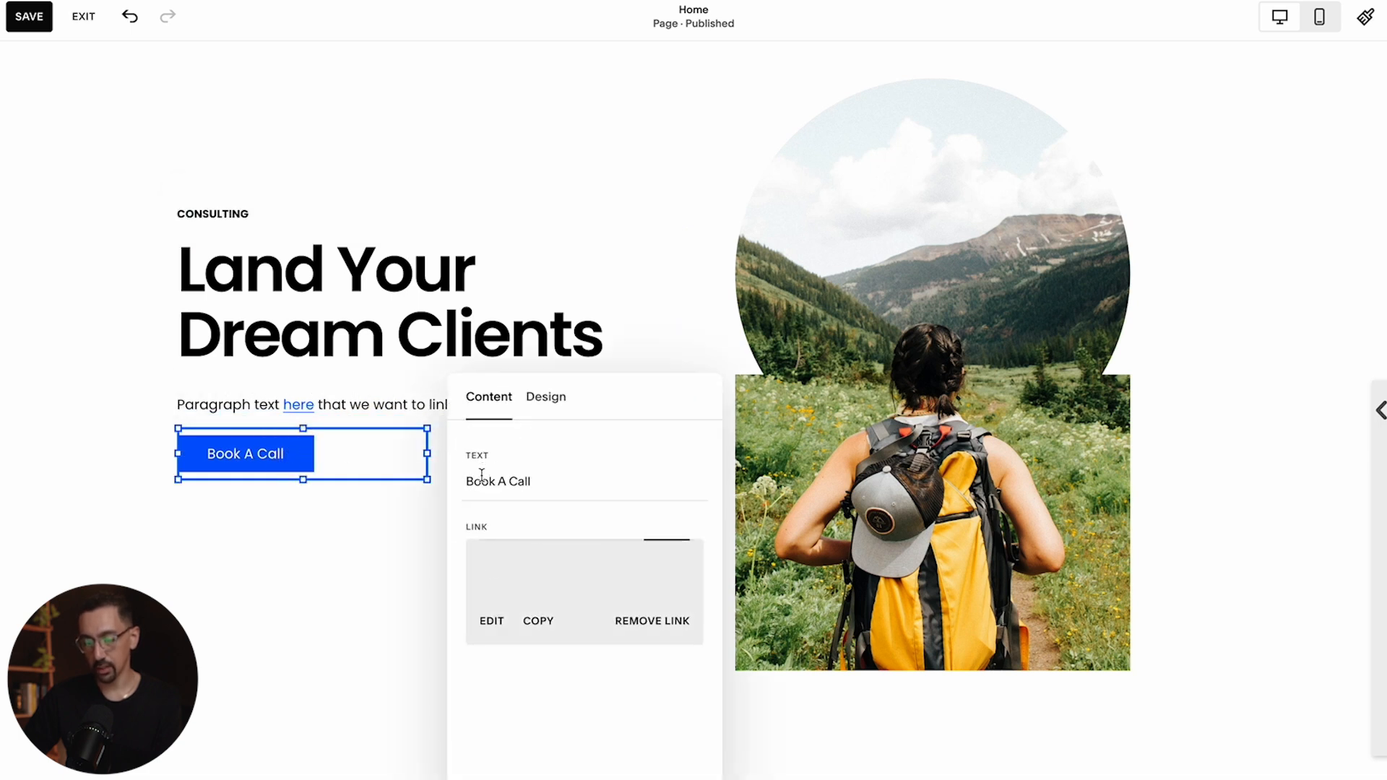
left_click(647, 620)
left_click(581, 558)
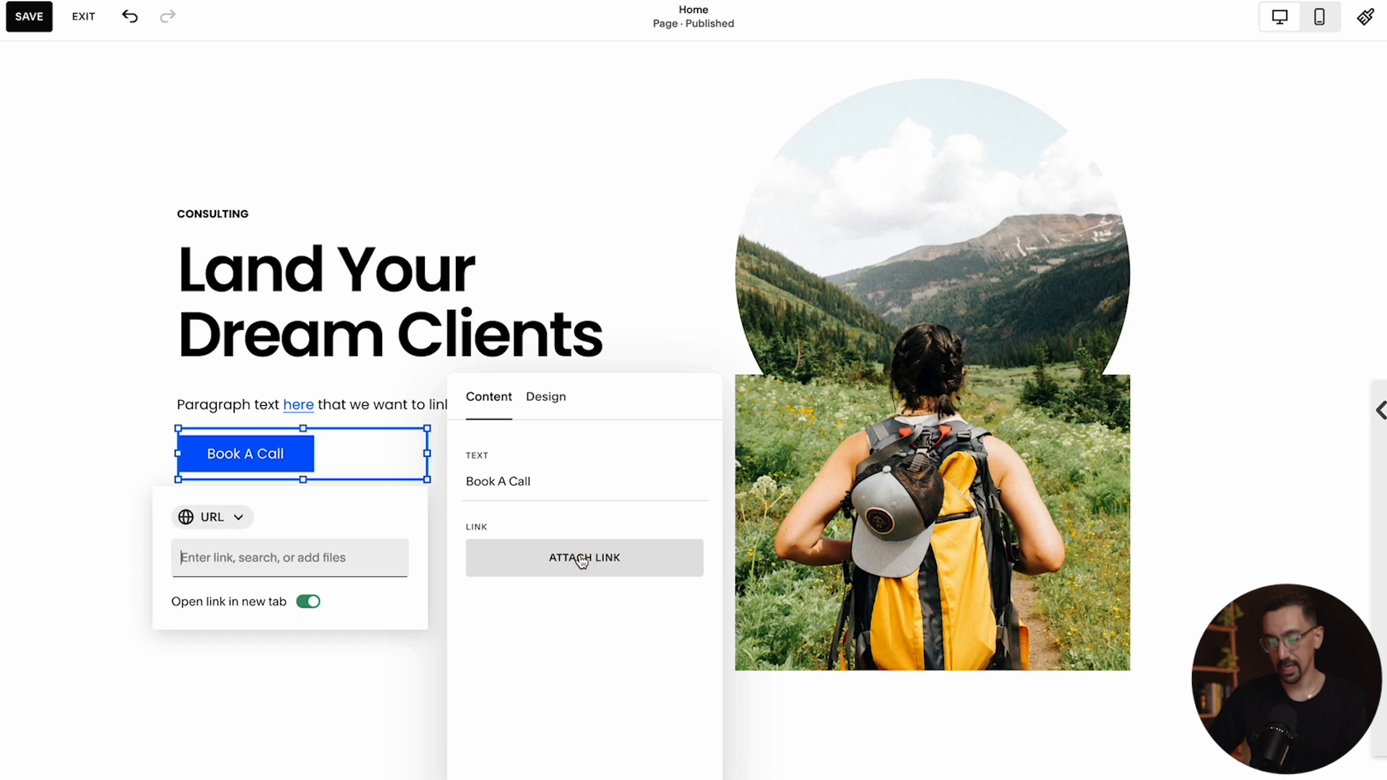
type("/design")
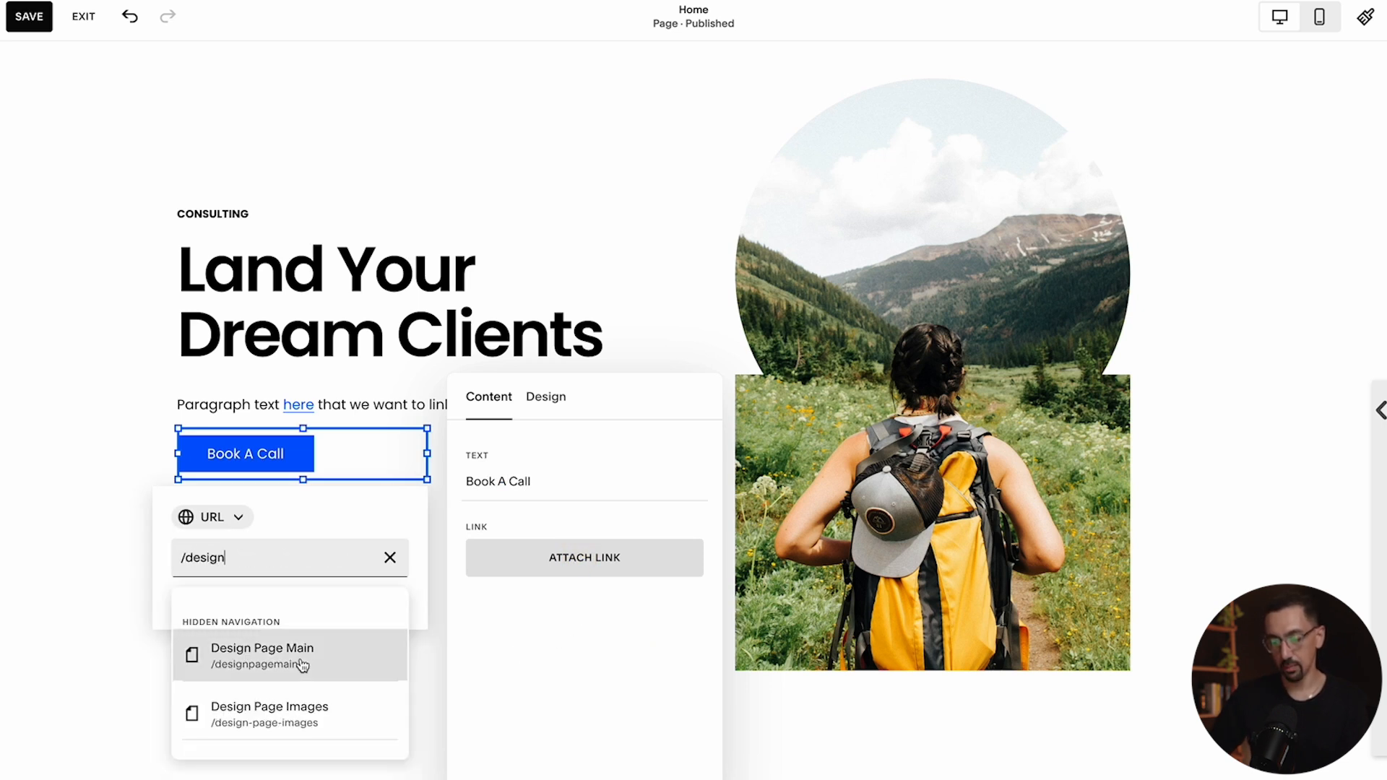
left_click(300, 663)
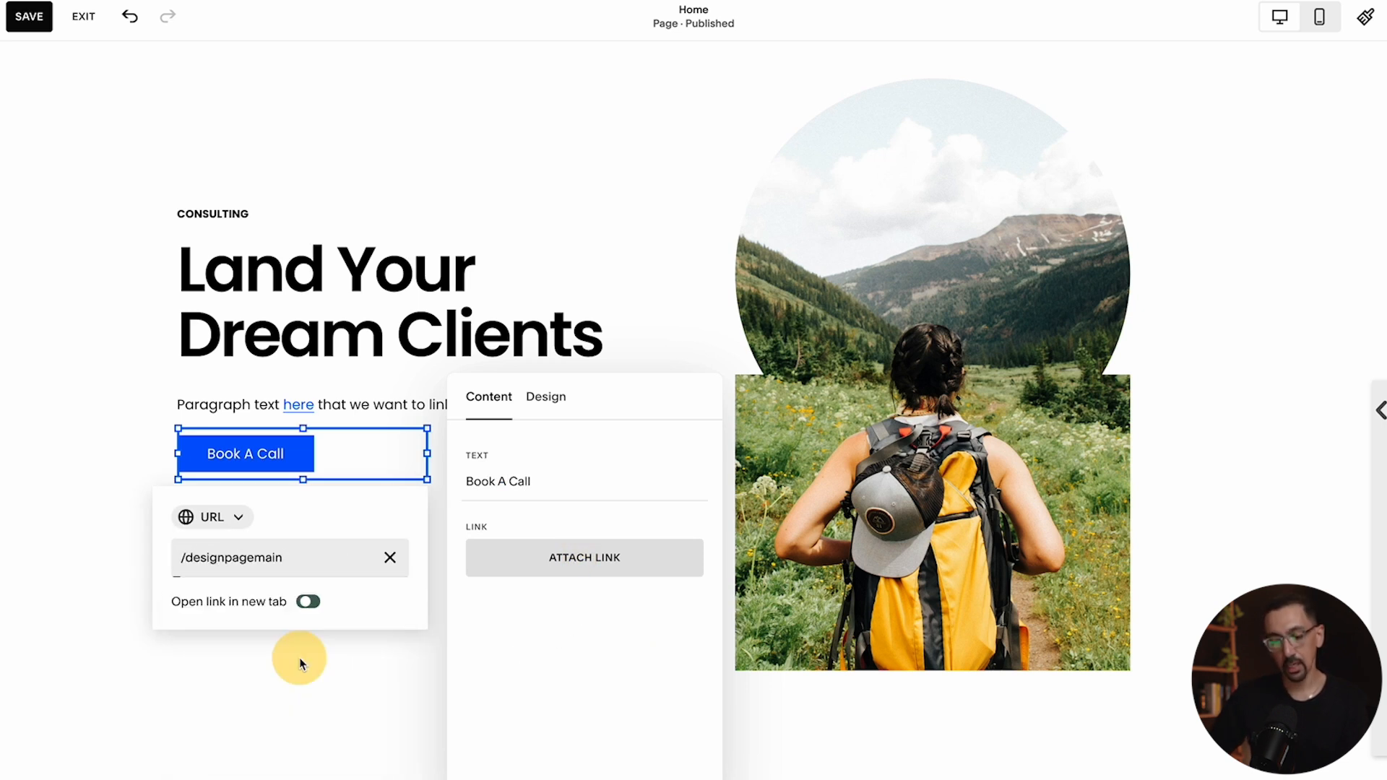
left_click(321, 559)
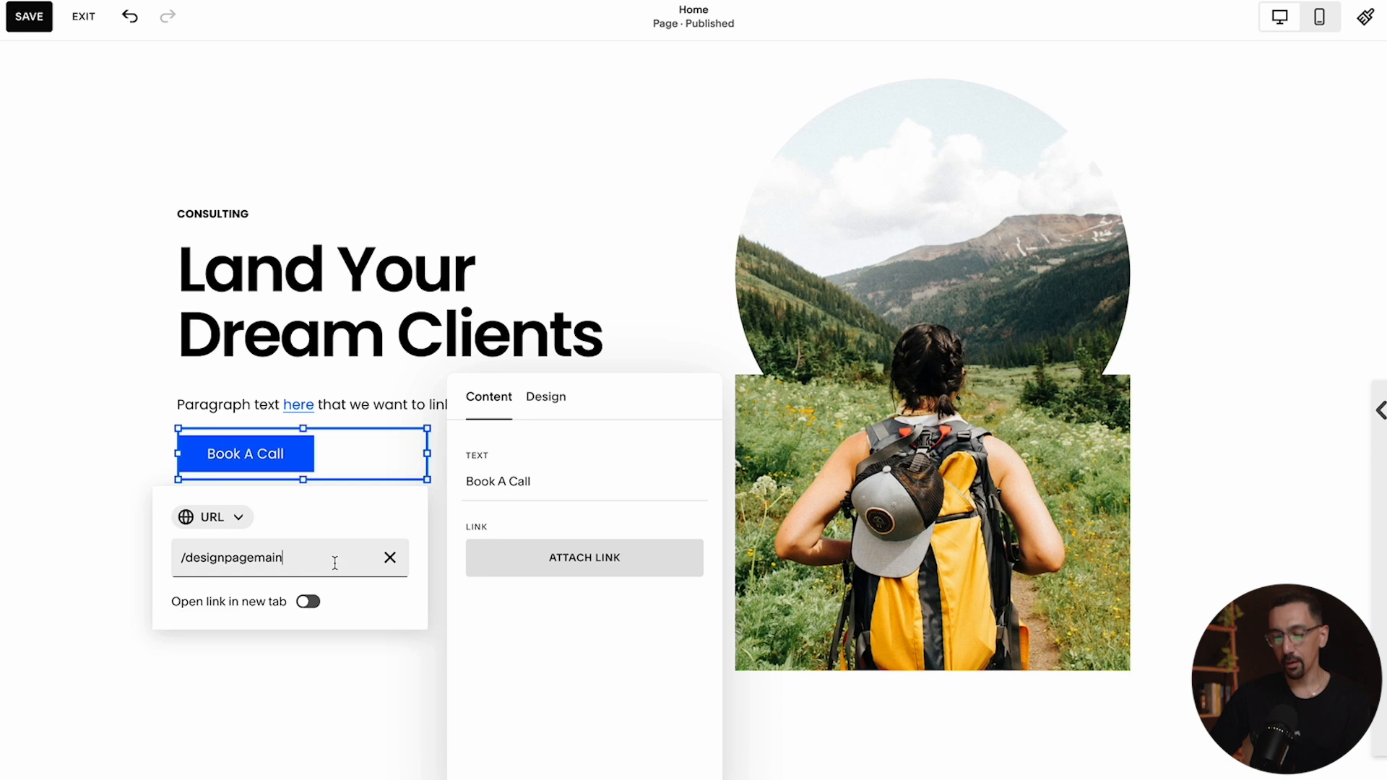
left_click(524, 648)
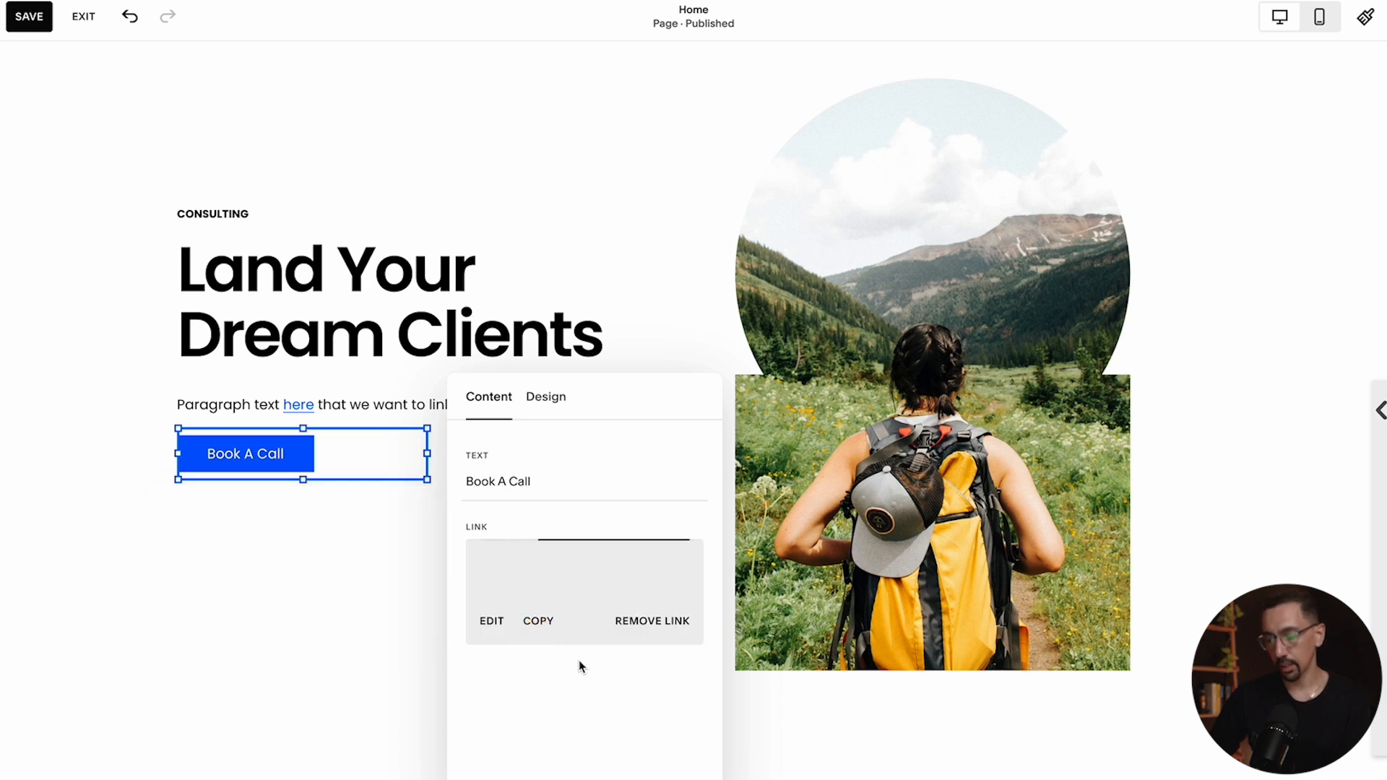
left_click(318, 598)
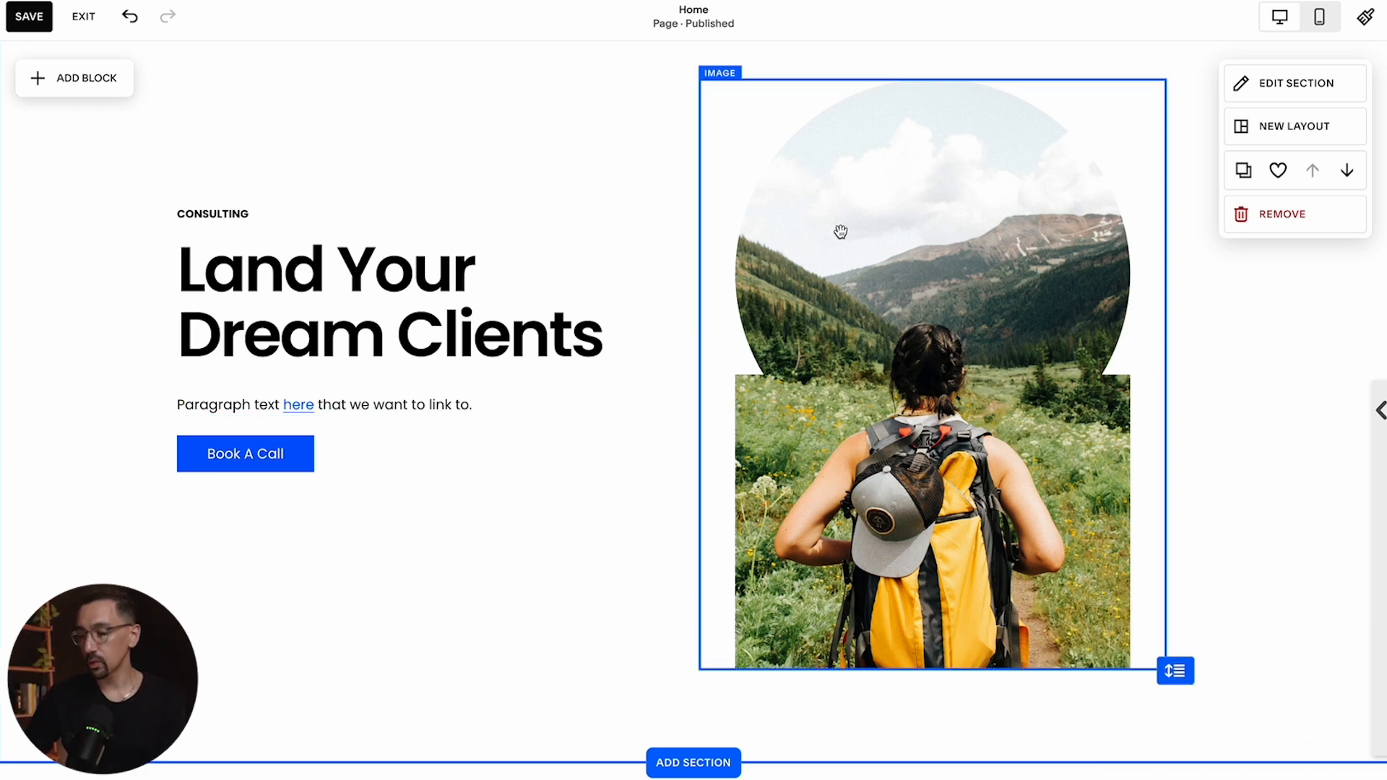
Attach a link to the hiking image pointing to the /designpagemain page
double_click(841, 231)
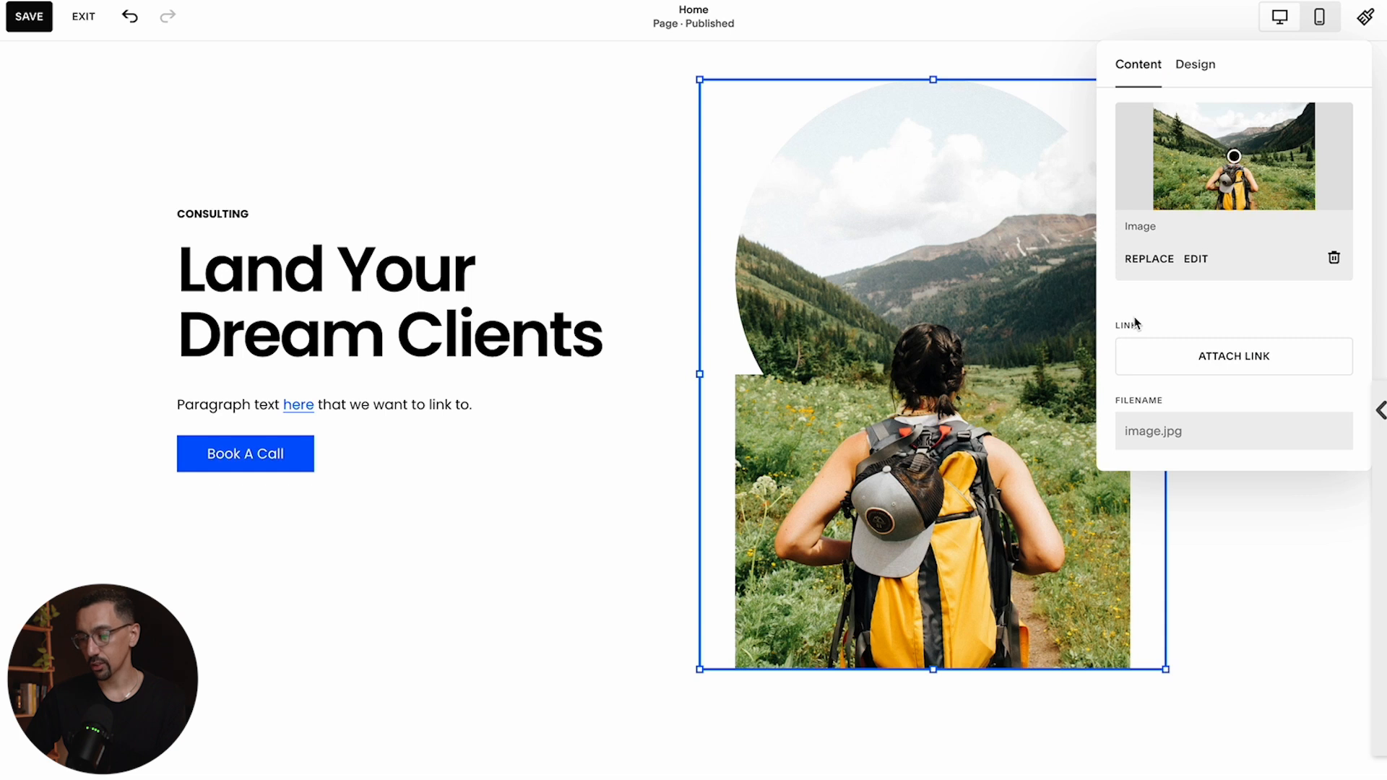
left_click(1245, 364)
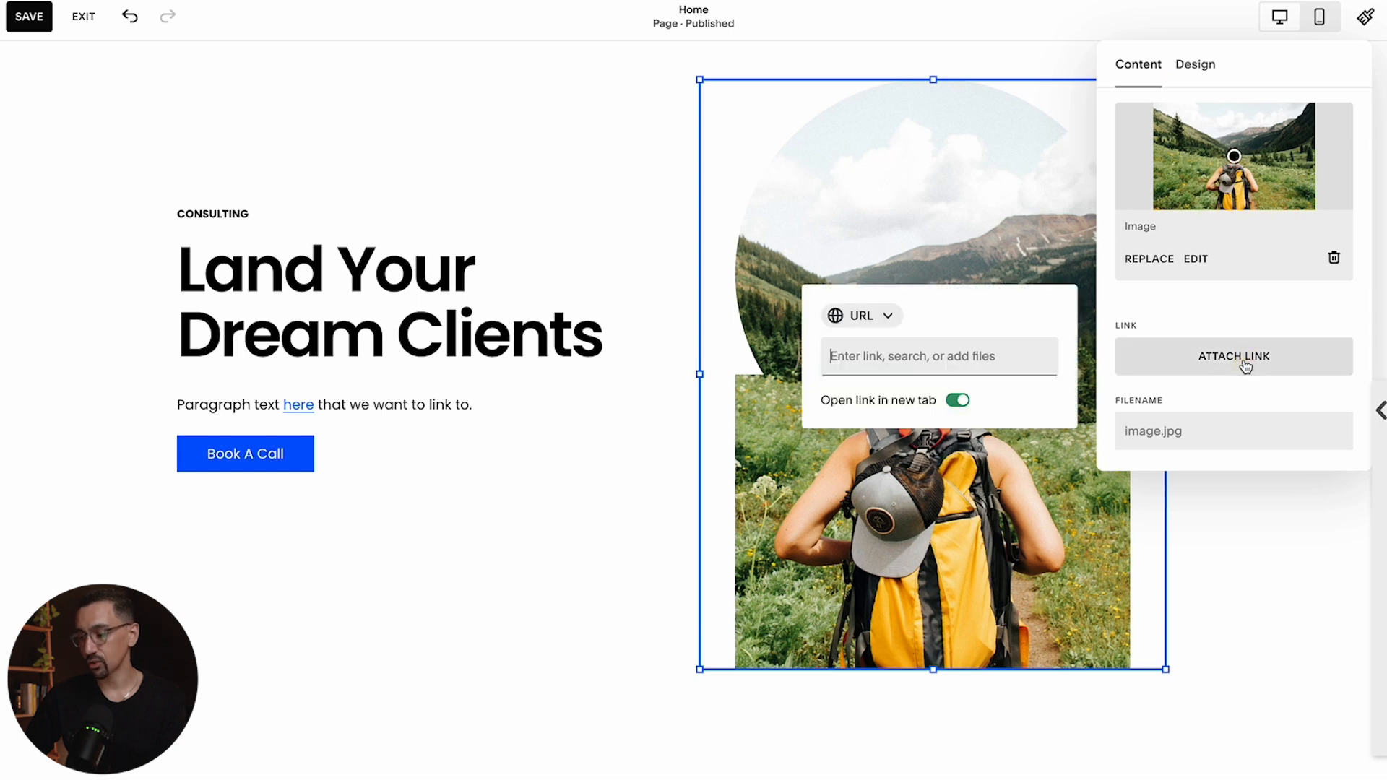
type("/desi")
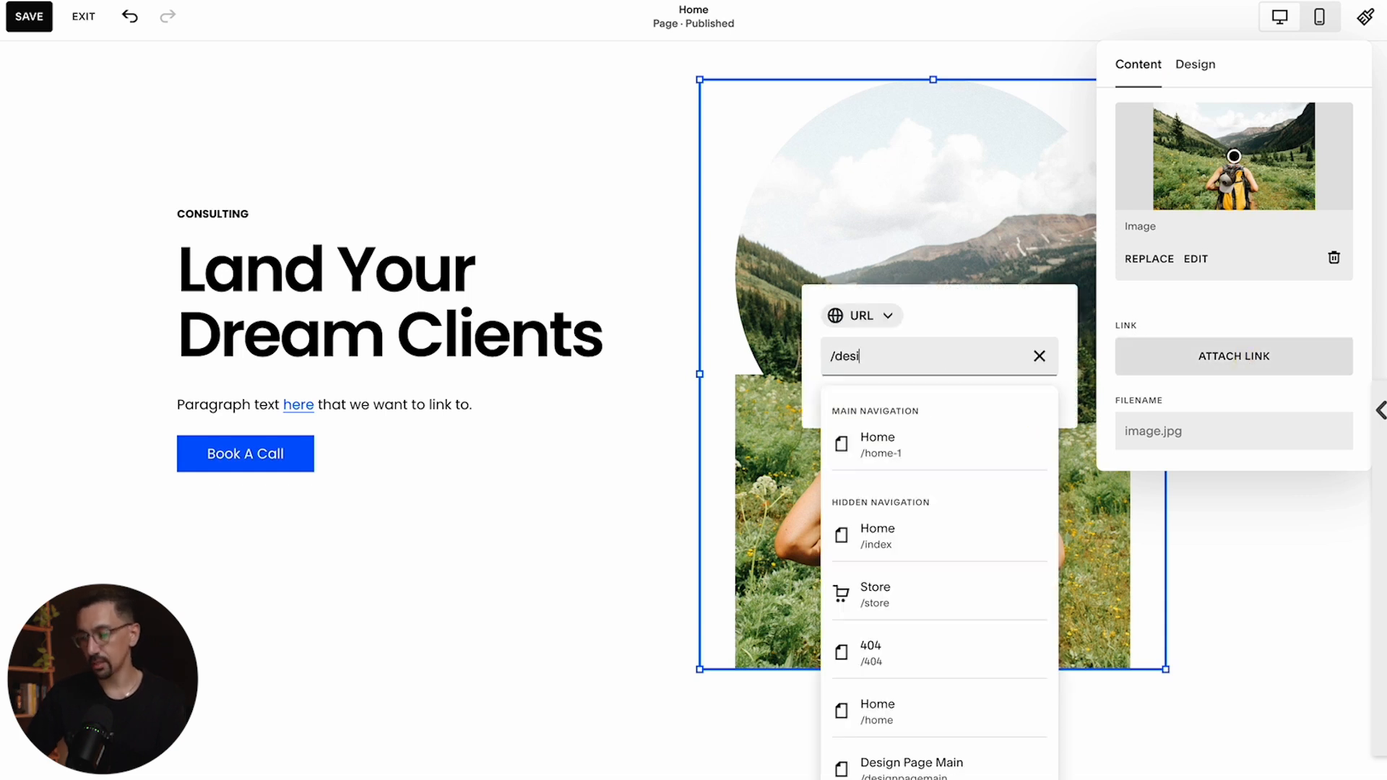
type("gn")
key("Return")
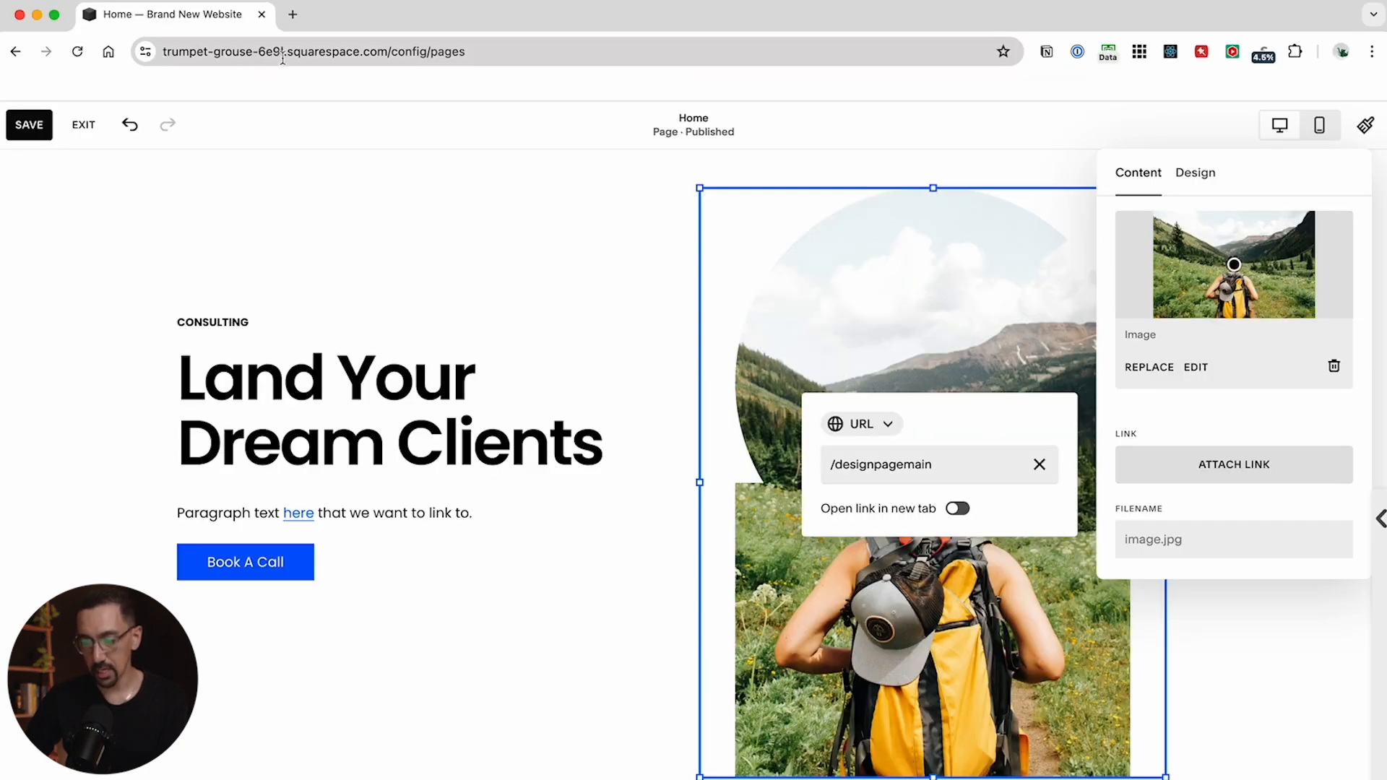
Open the live site in a new browser tab and view the Consulting page
left_click(411, 50)
key("ctrl+c")
key("ctrl+t")
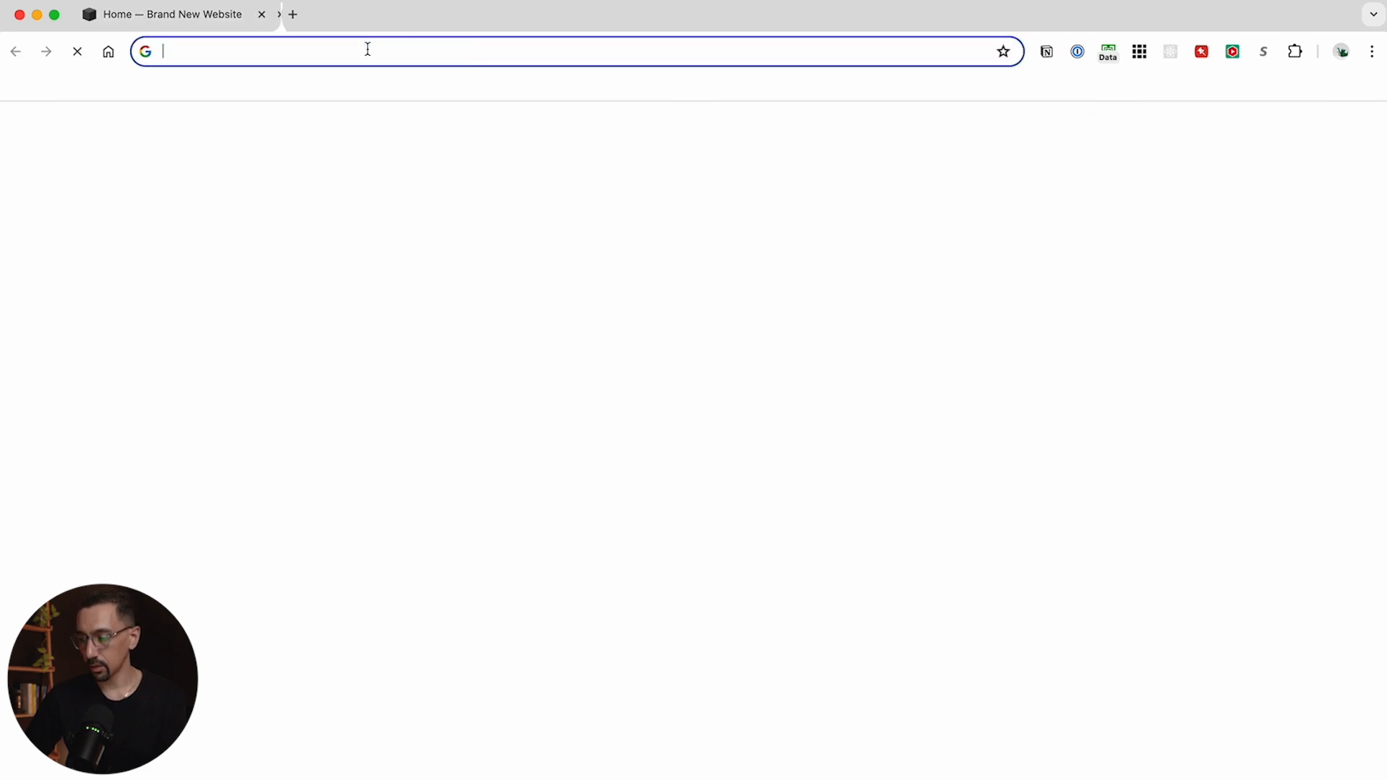
key("ctrl+v")
key("Return")
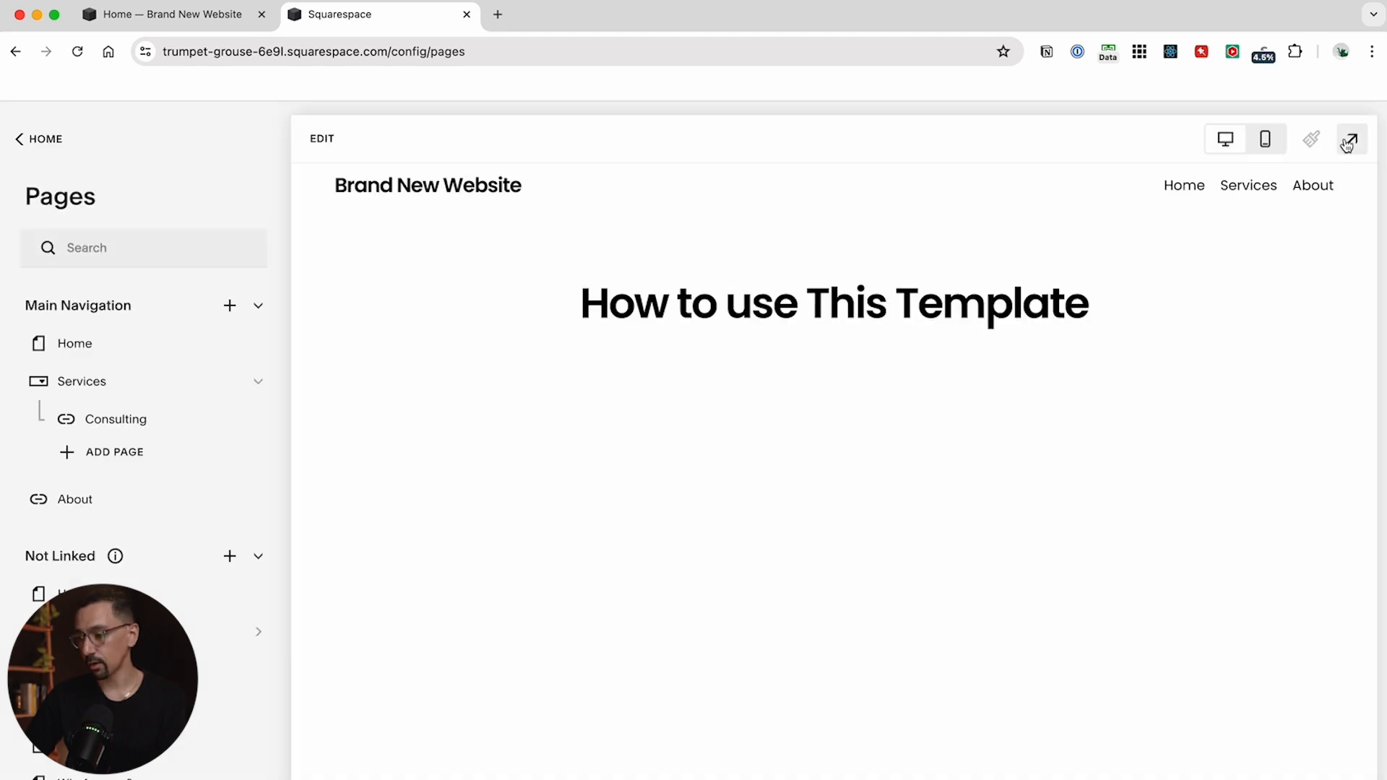
left_click(1349, 142)
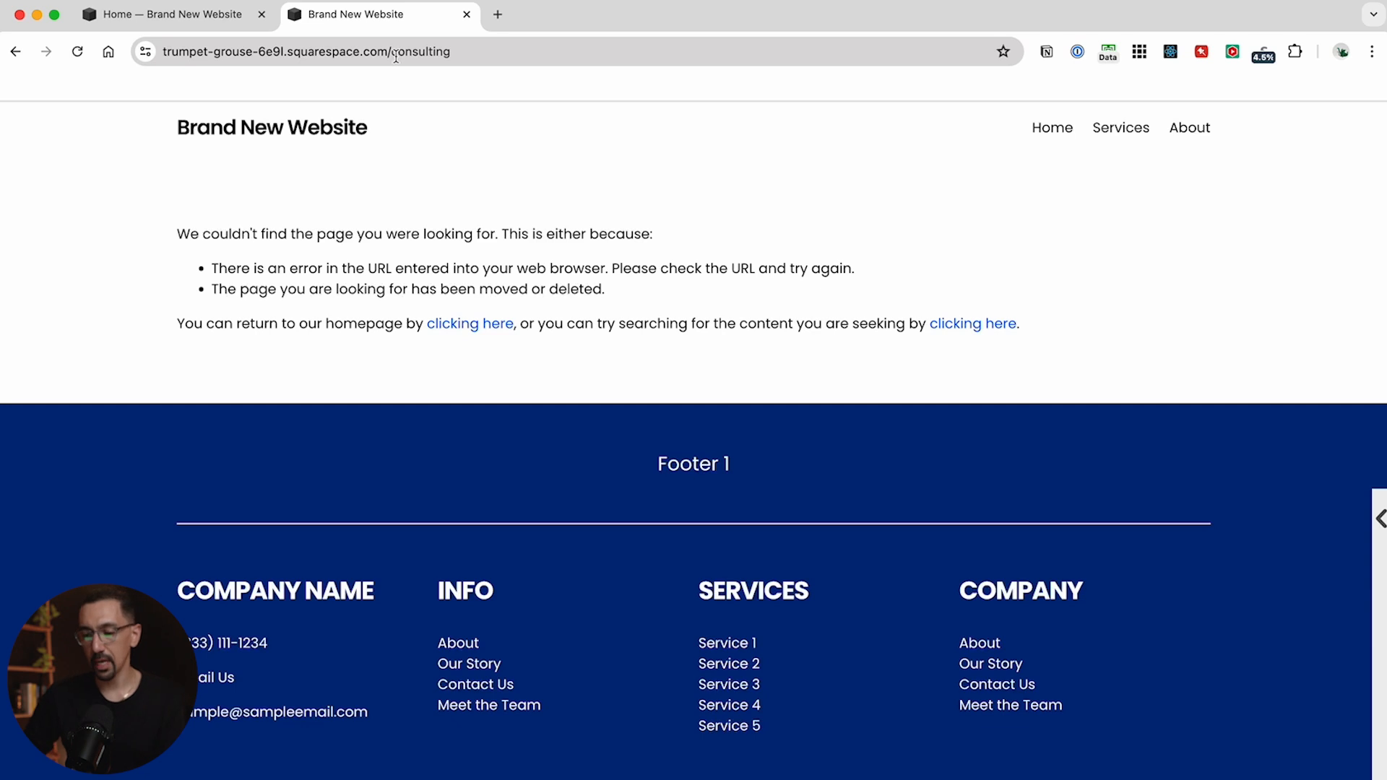
Copy the Consulting page's address and set the hiking image's link to /consulting
double_click(454, 55)
key("super+a")
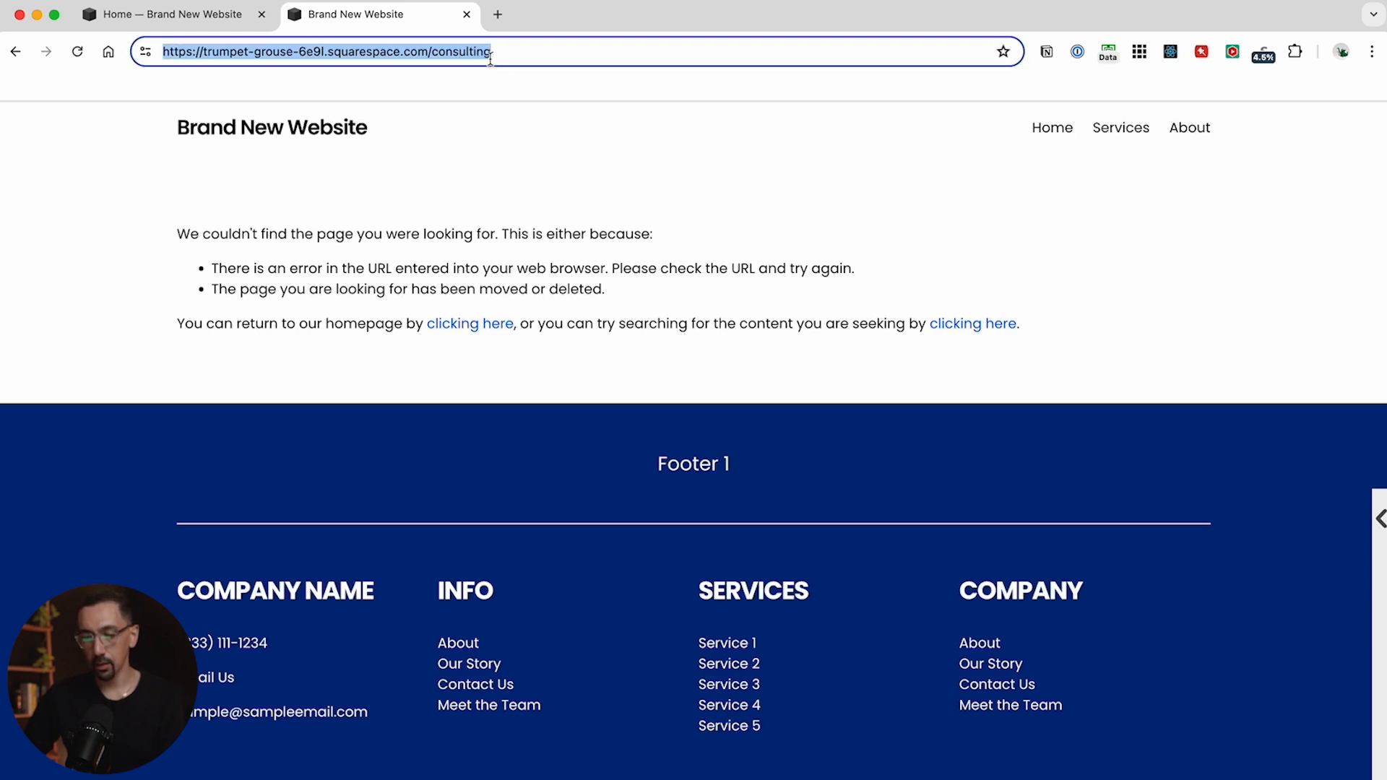
left_click(206, 14)
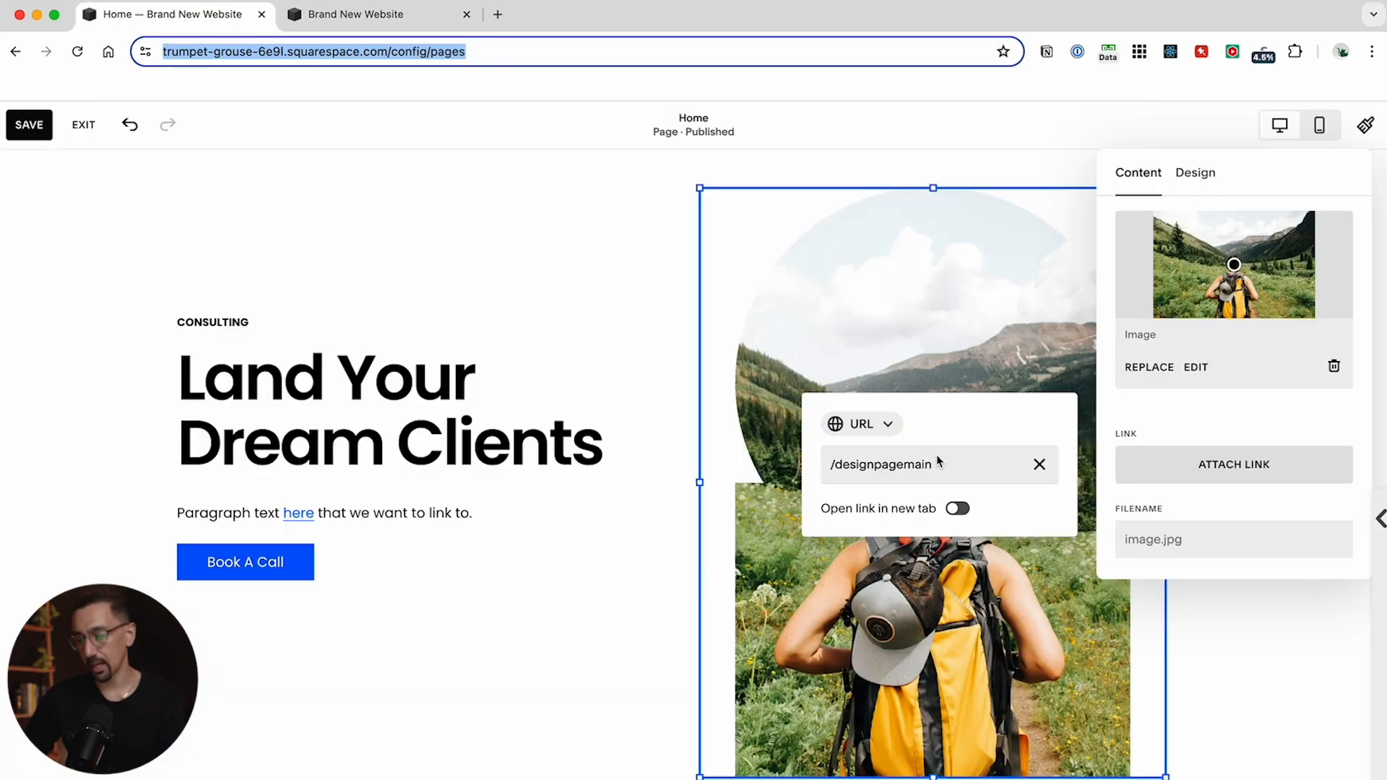
triple_click(939, 461)
key("super+v")
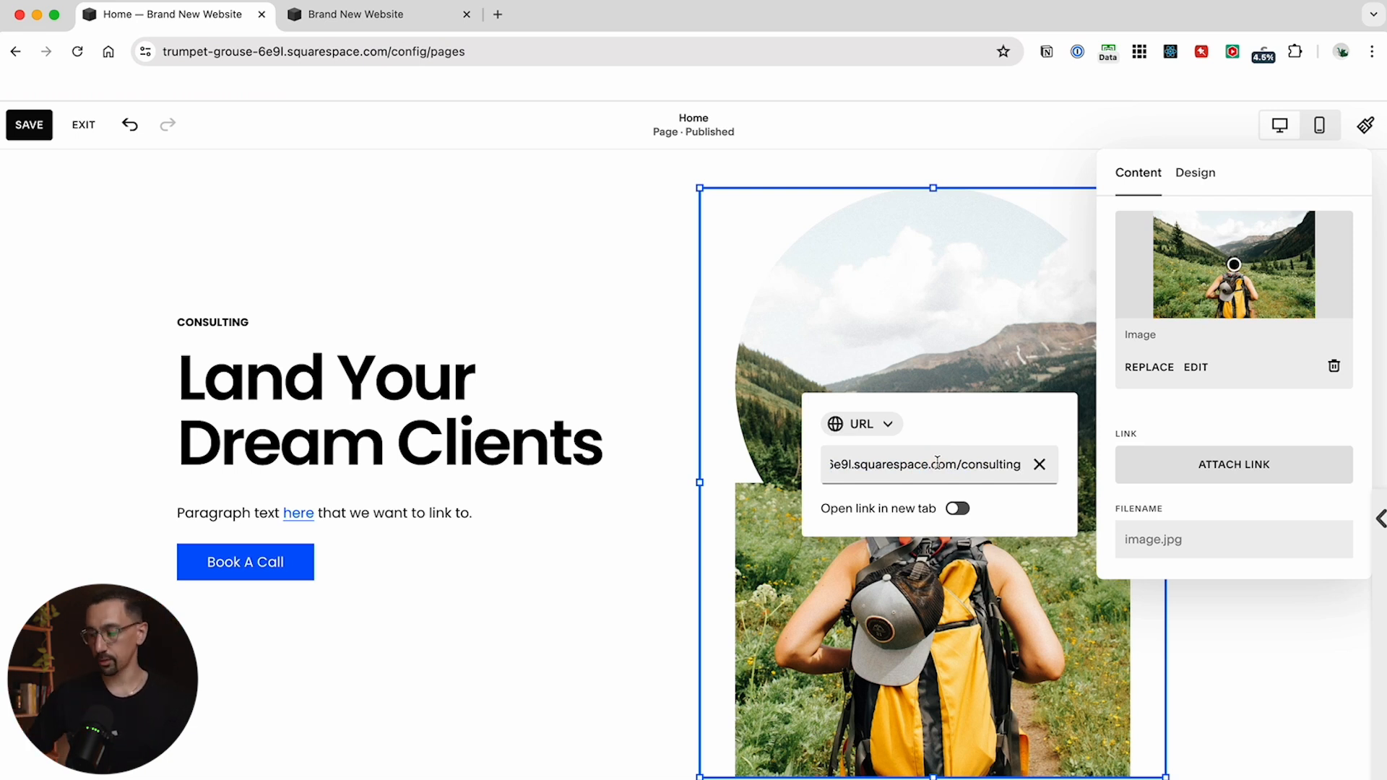
triple_click(948, 469)
type("/")
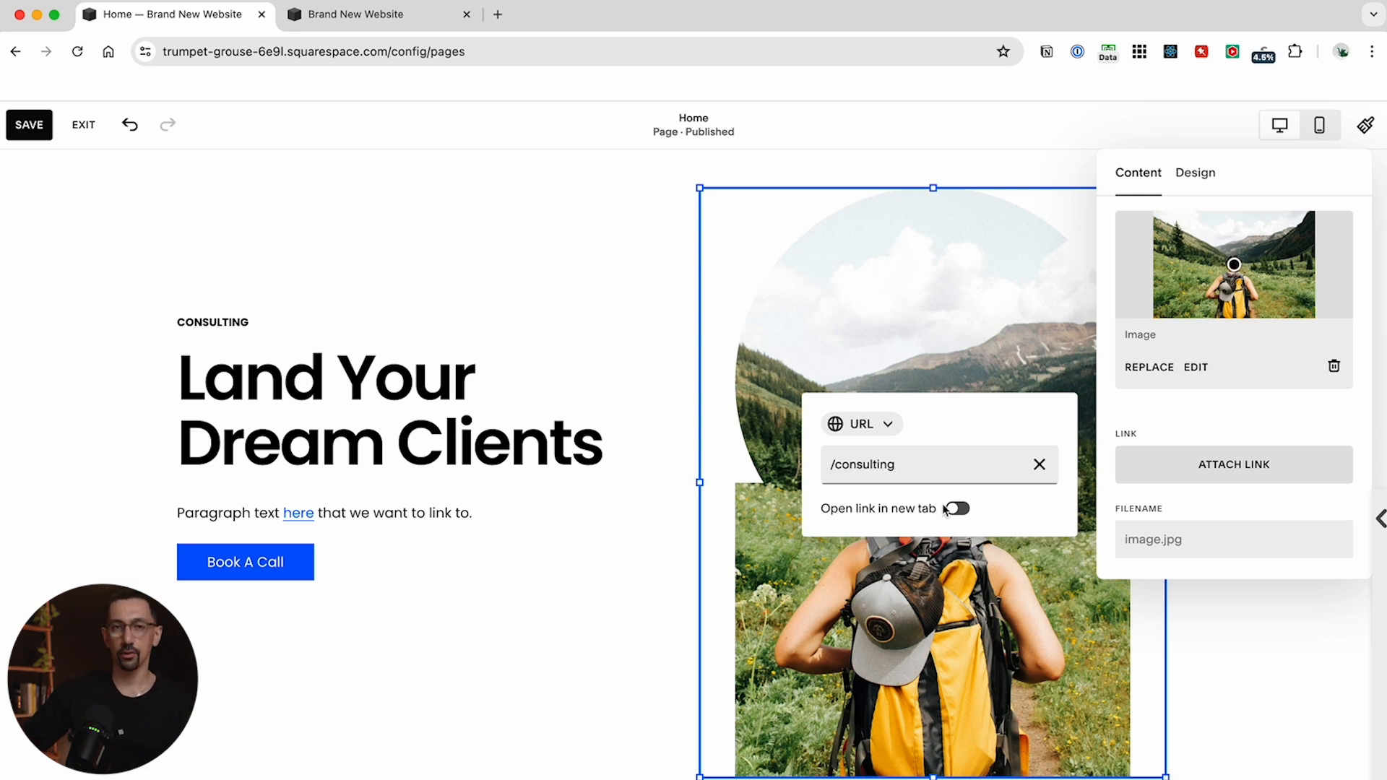
left_click(591, 576)
Open the site footer for editing and set the blank line under the INFO heading to Paragraph 1
scroll(591, 576, "down", 15)
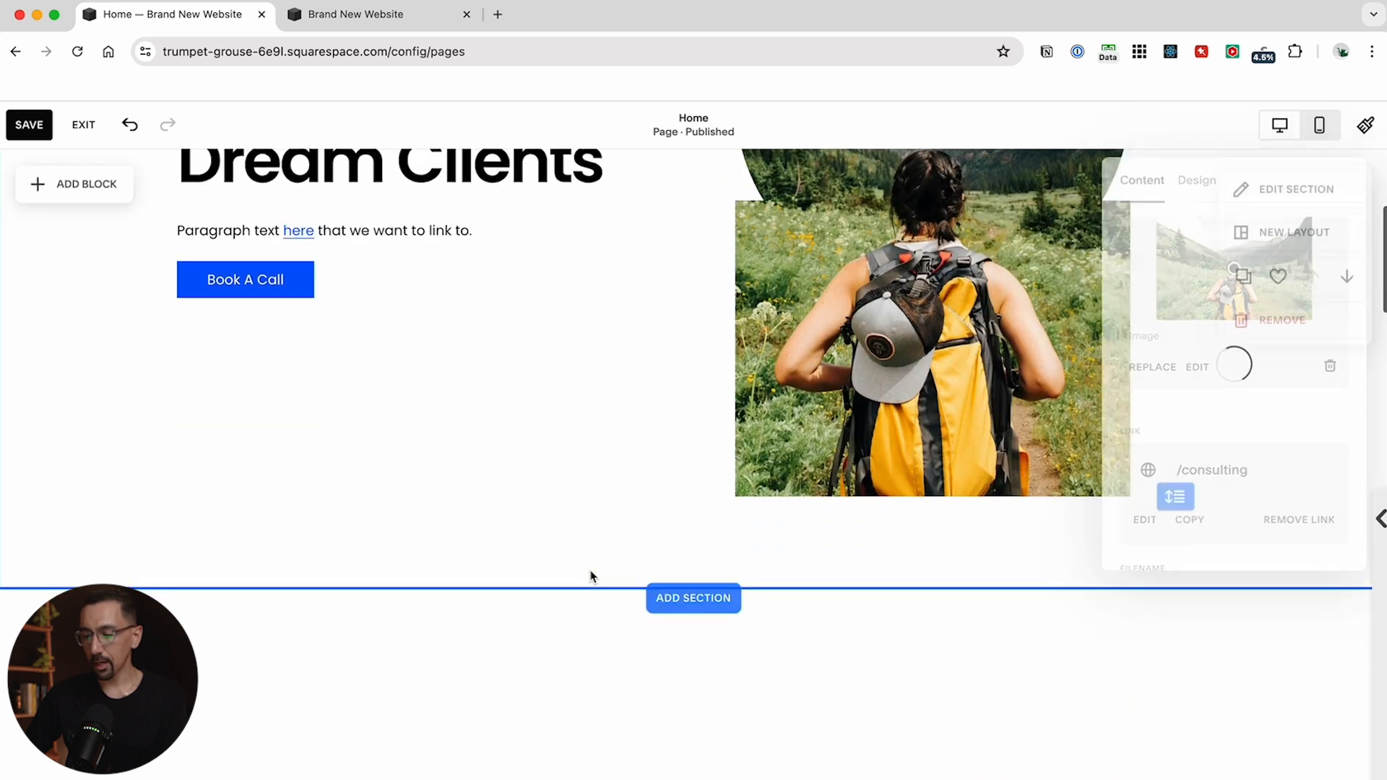
scroll(591, 576, "up", 10)
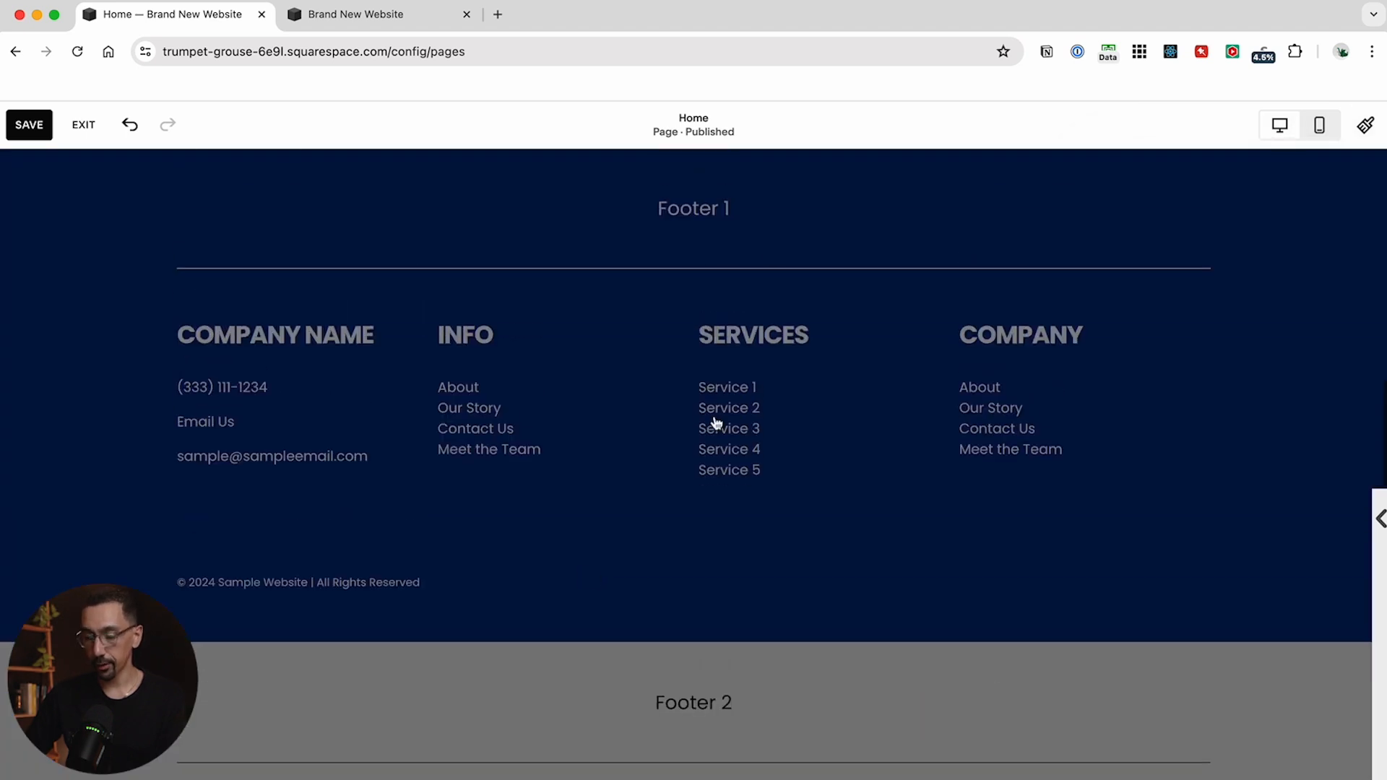
left_click(717, 301)
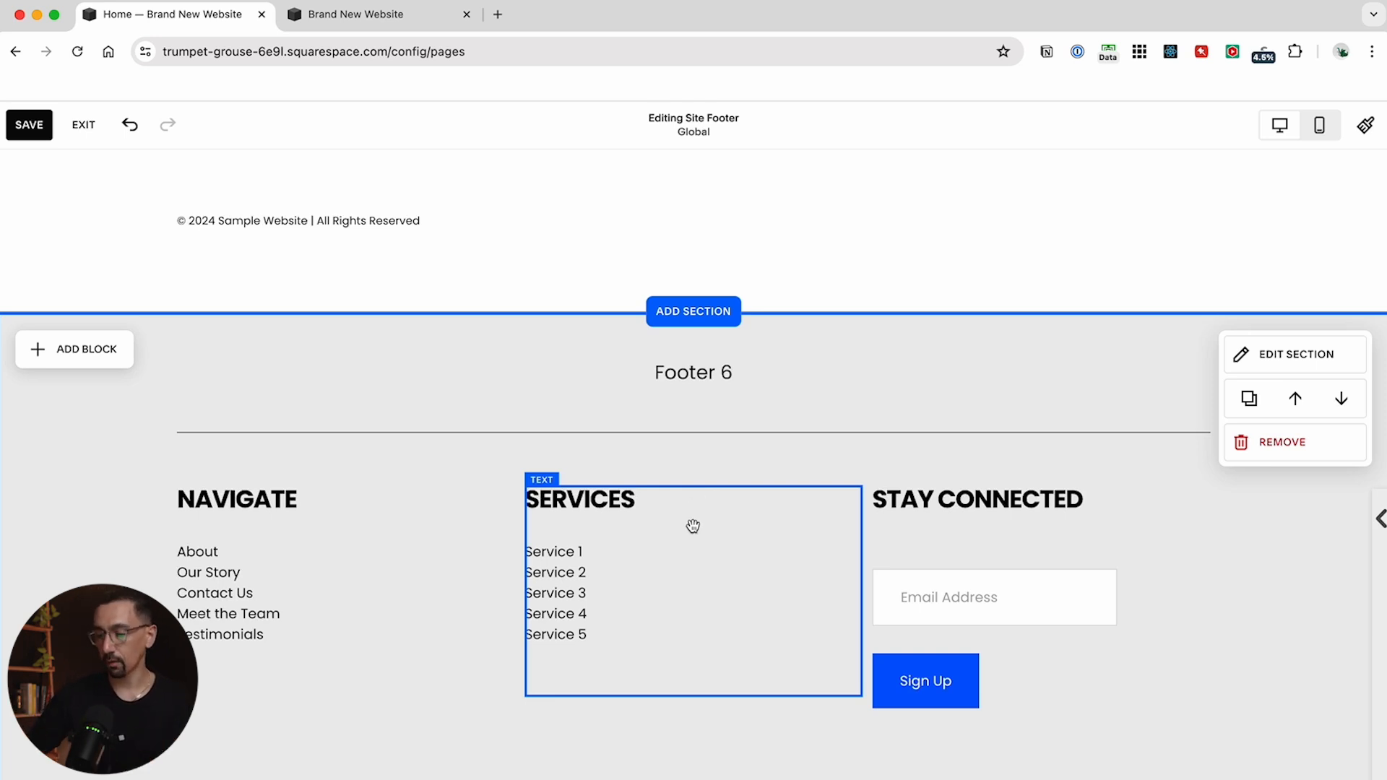
scroll(494, 409, "up", 20)
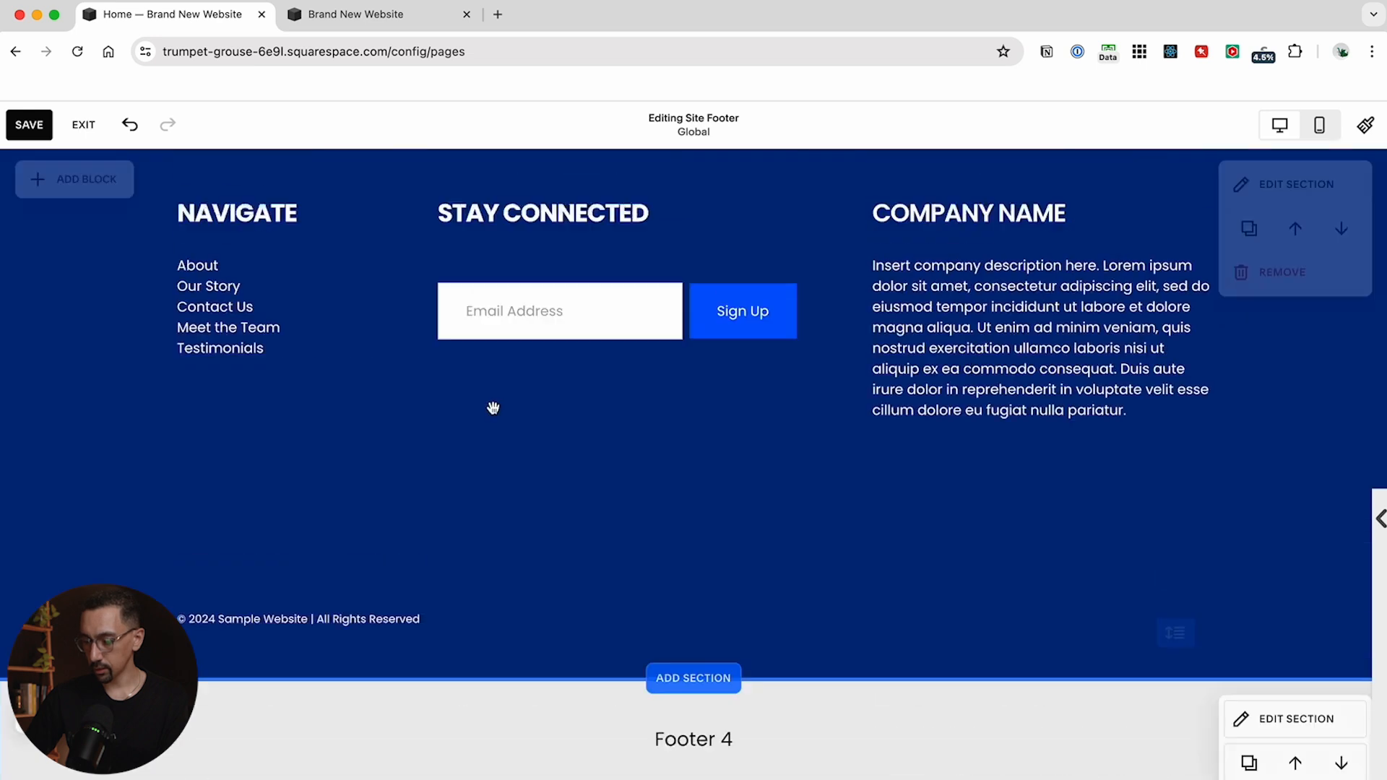
scroll(493, 414, "up", 5)
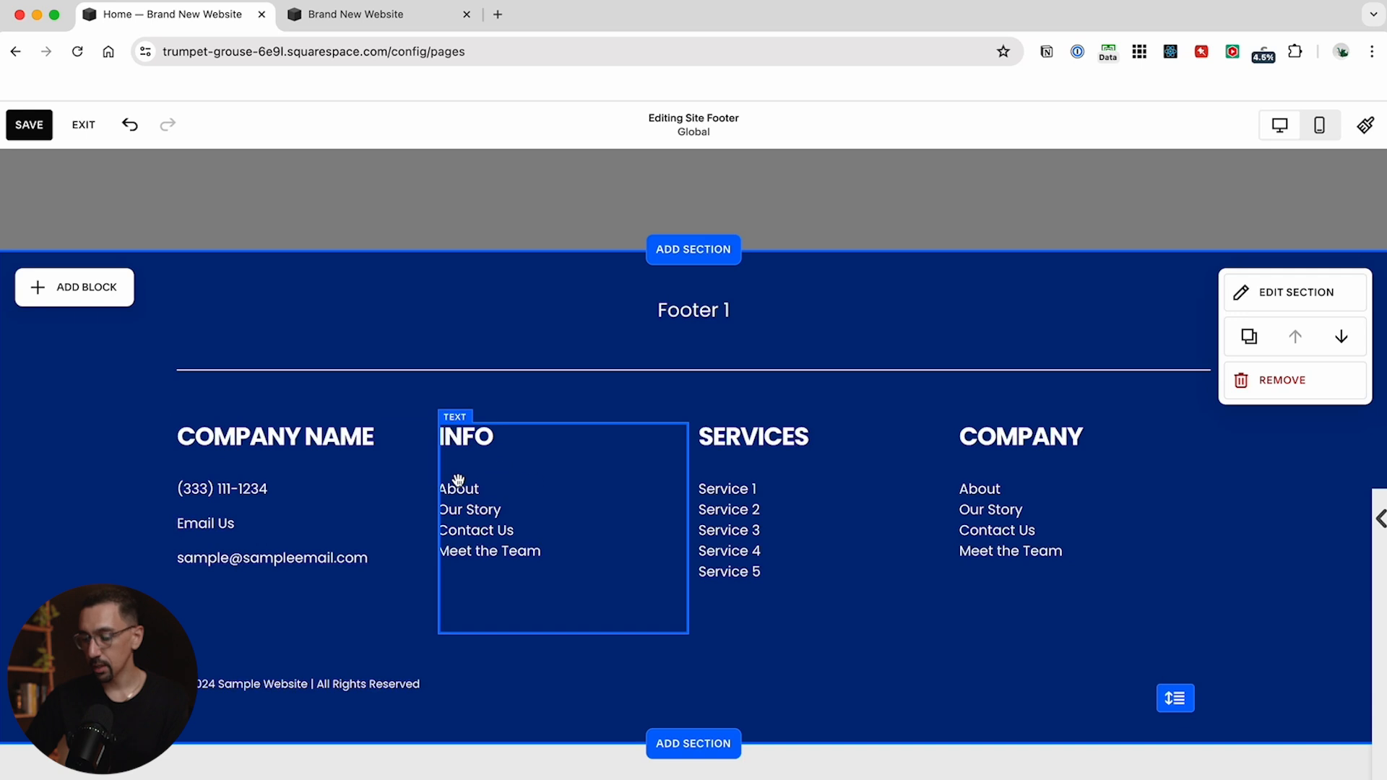
left_click(504, 438)
left_click(523, 380)
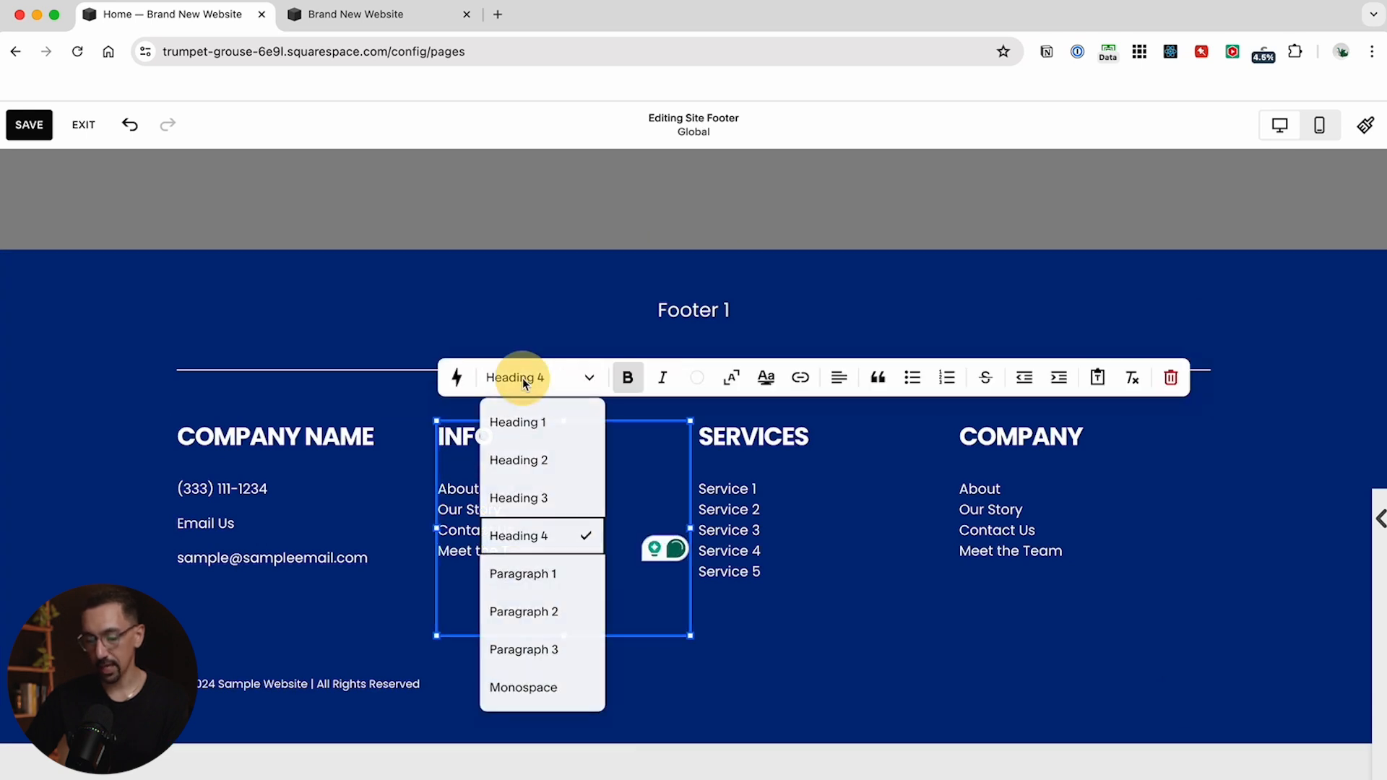
left_click(535, 576)
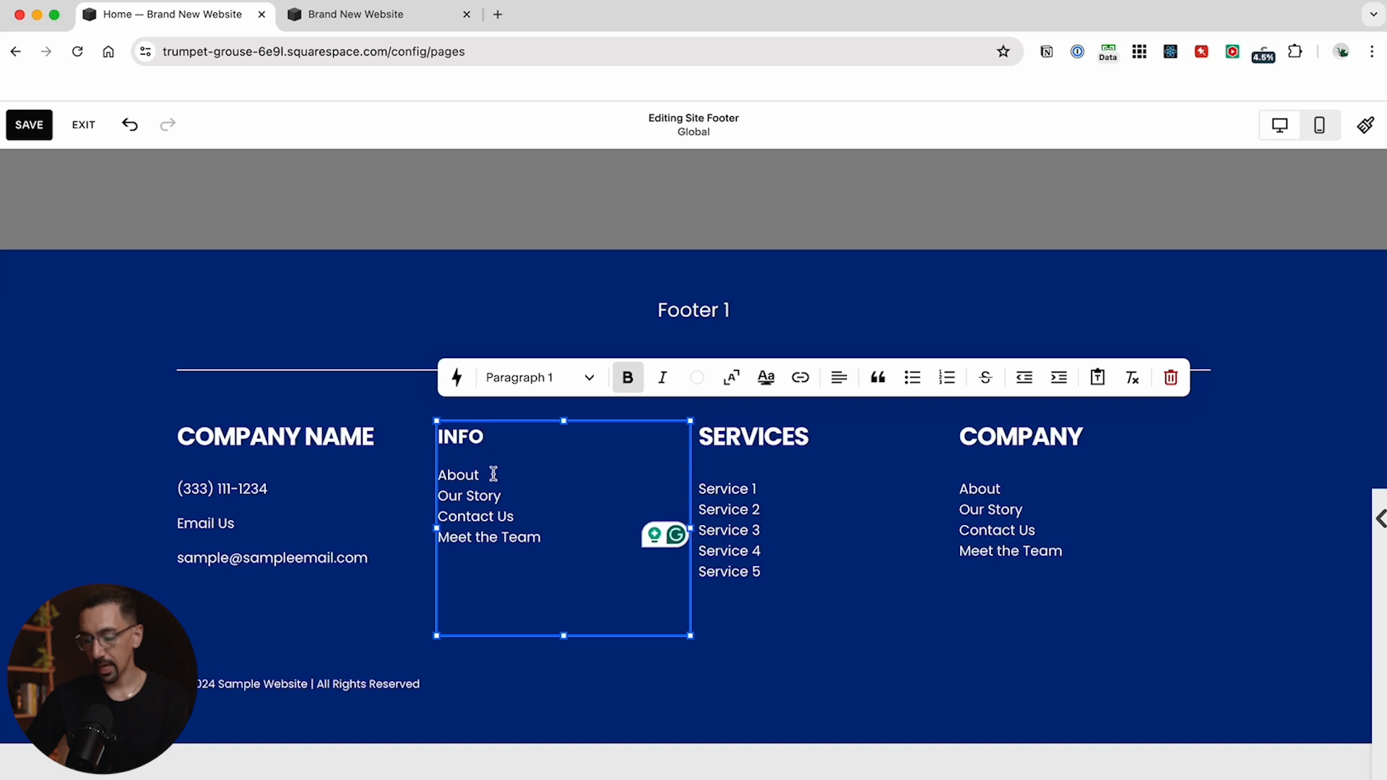
Rewrite the INFO list as About and Meet the Team separated by a line break, then paste the original four items back
left_click_drag(557, 539, 427, 476)
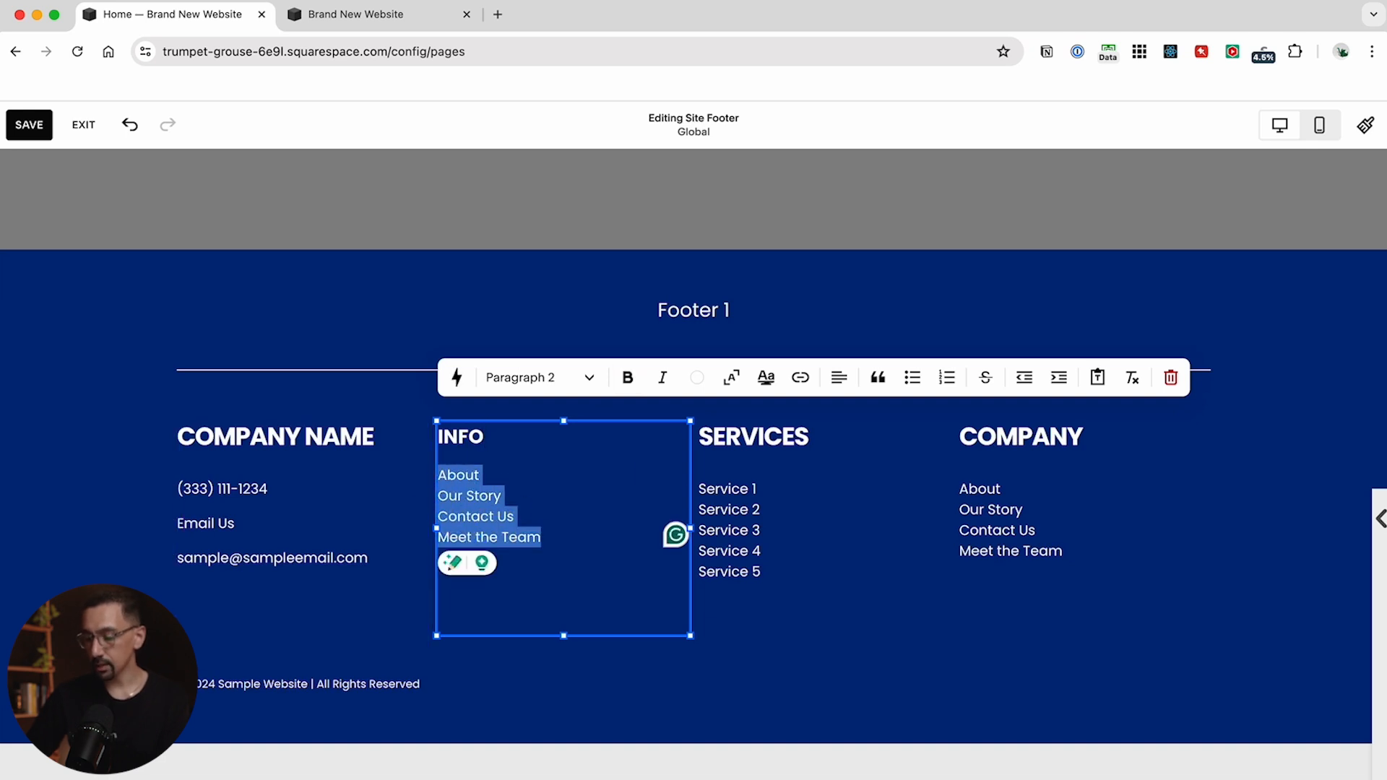
key("BackSpace")
type("About")
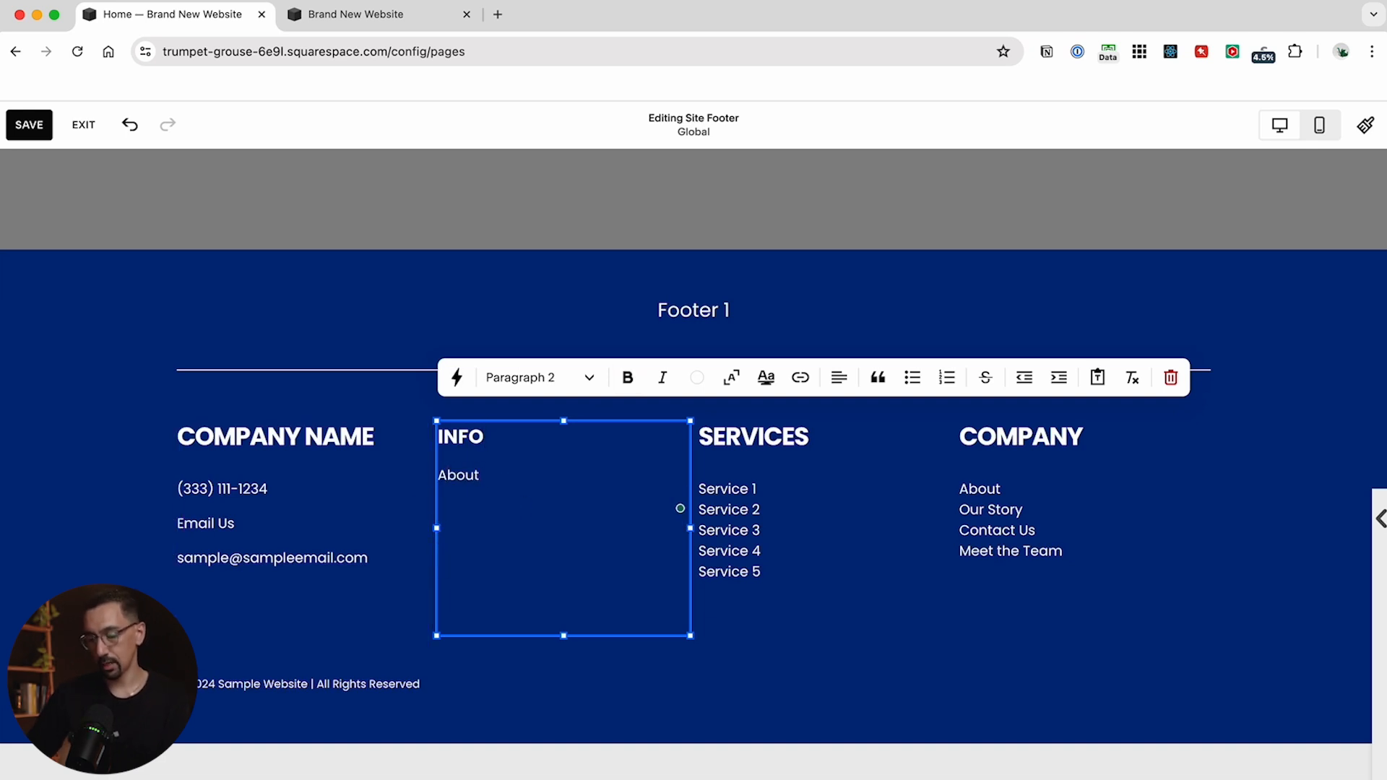
key("Return")
type("Meet the Team")
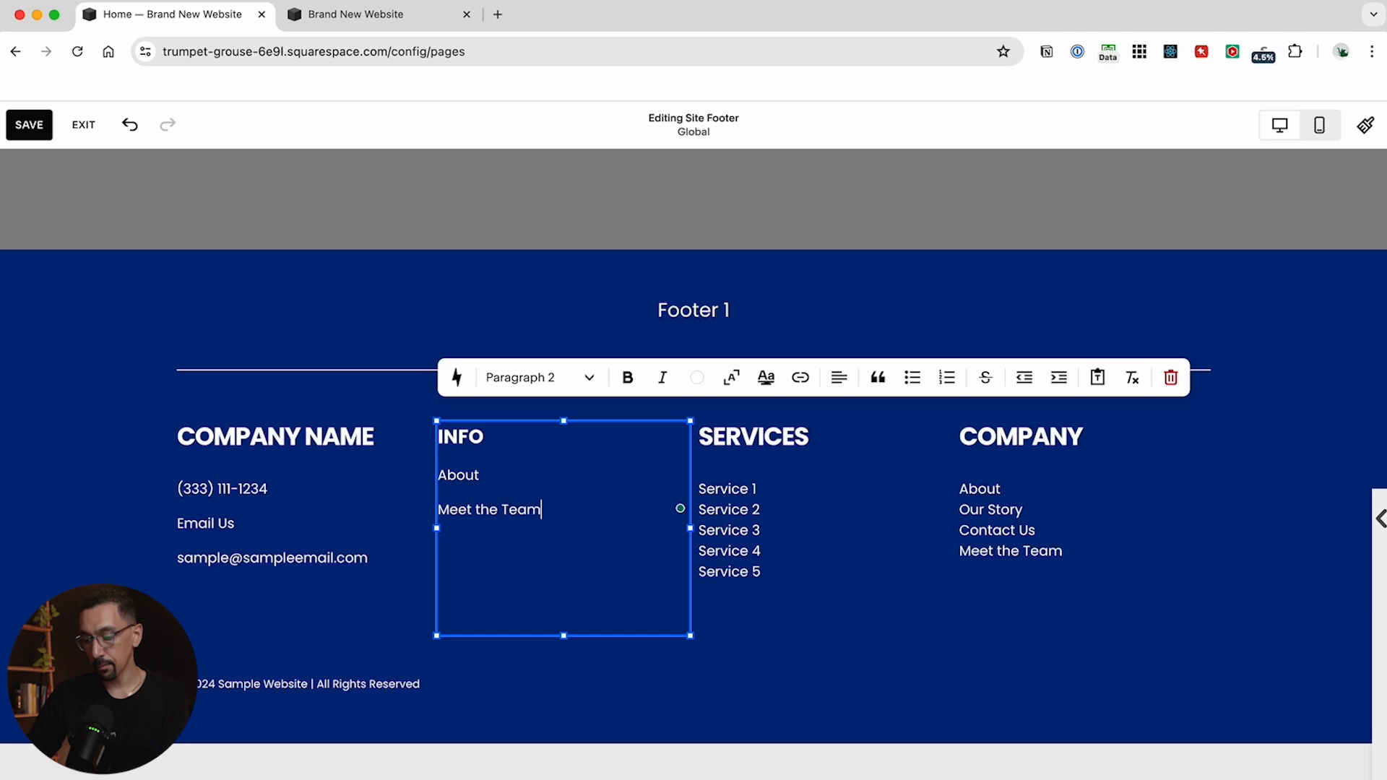
left_click(496, 475)
key("Right")
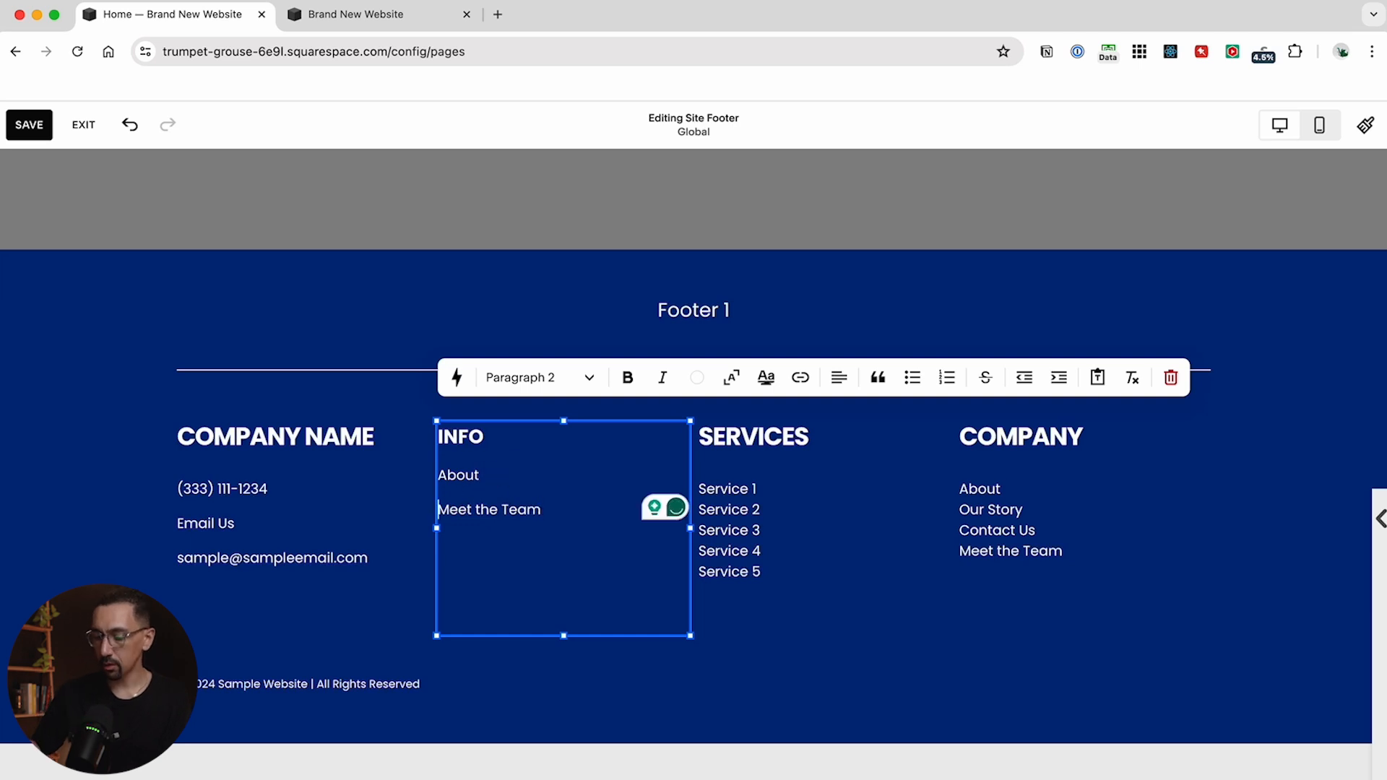
key("BackSpace")
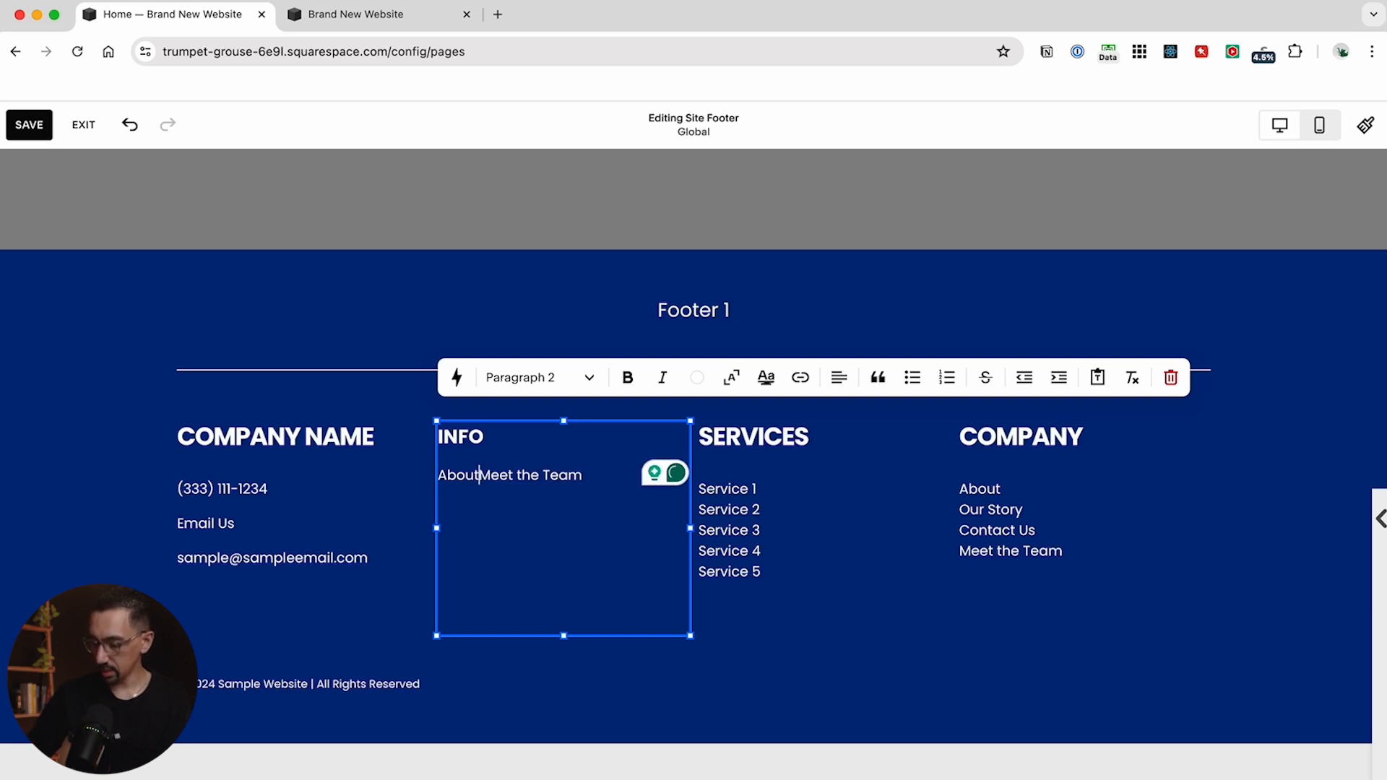
key("shift+Return")
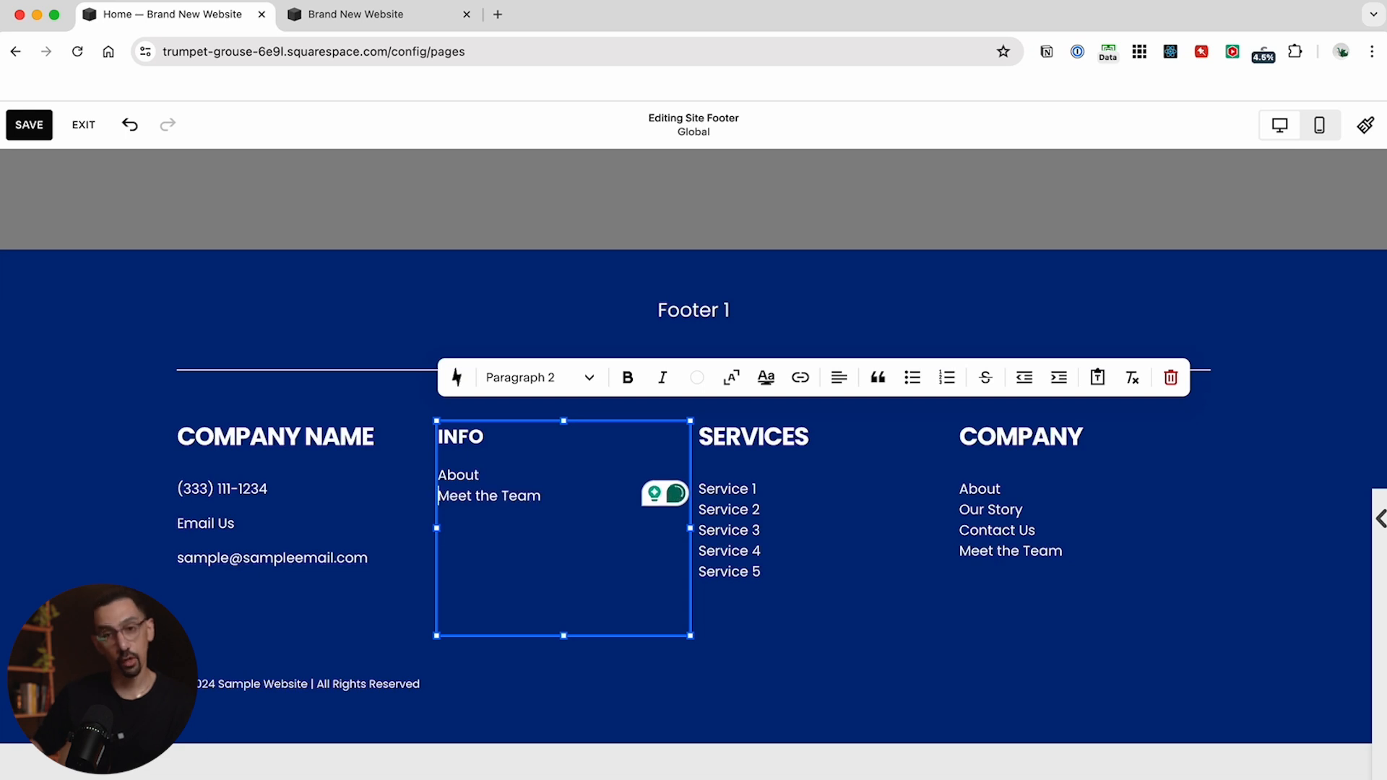
left_click(548, 503)
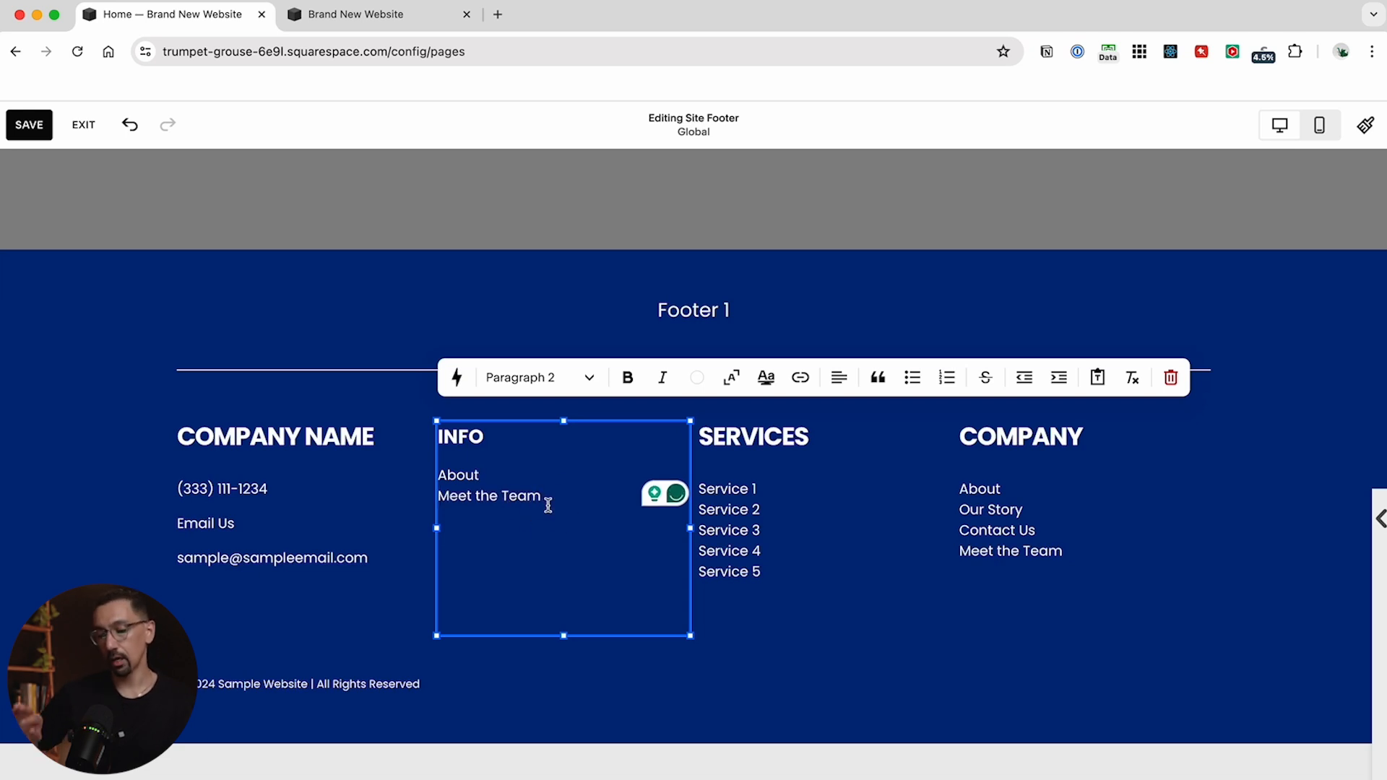
key("shift+Return")
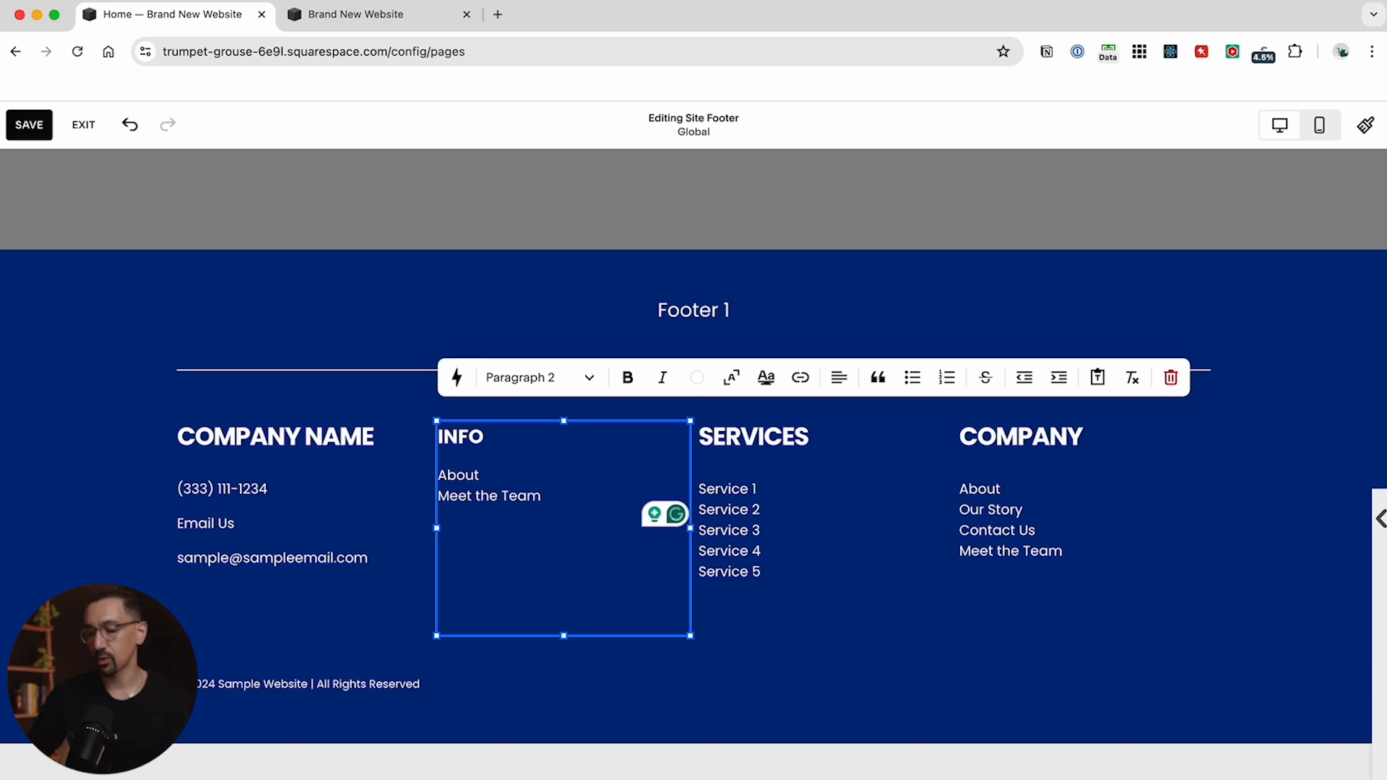
left_click_drag(548, 487, 437, 475)
key("super+v")
Link the About item in the footer's INFO list to /about
left_click(481, 490)
key("super+k")
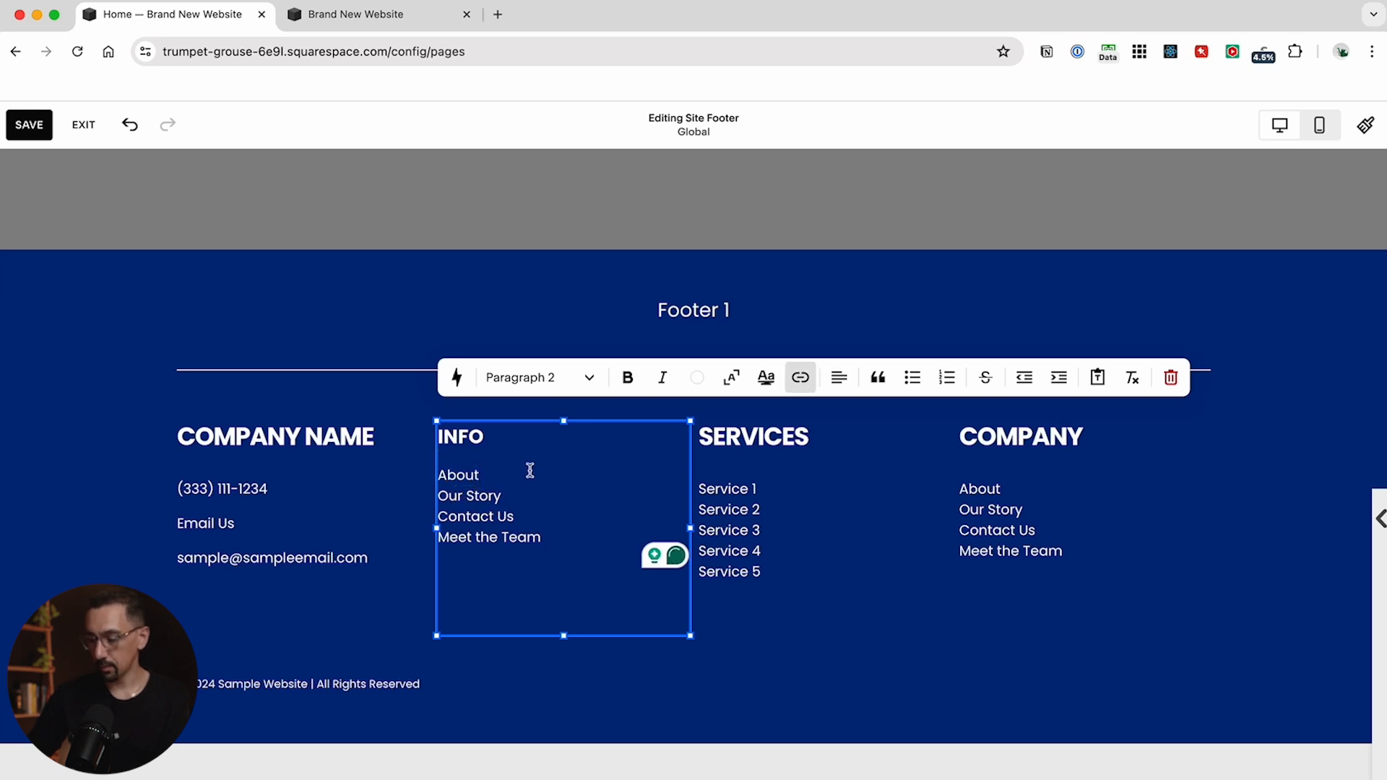
left_click(699, 468)
type("/about")
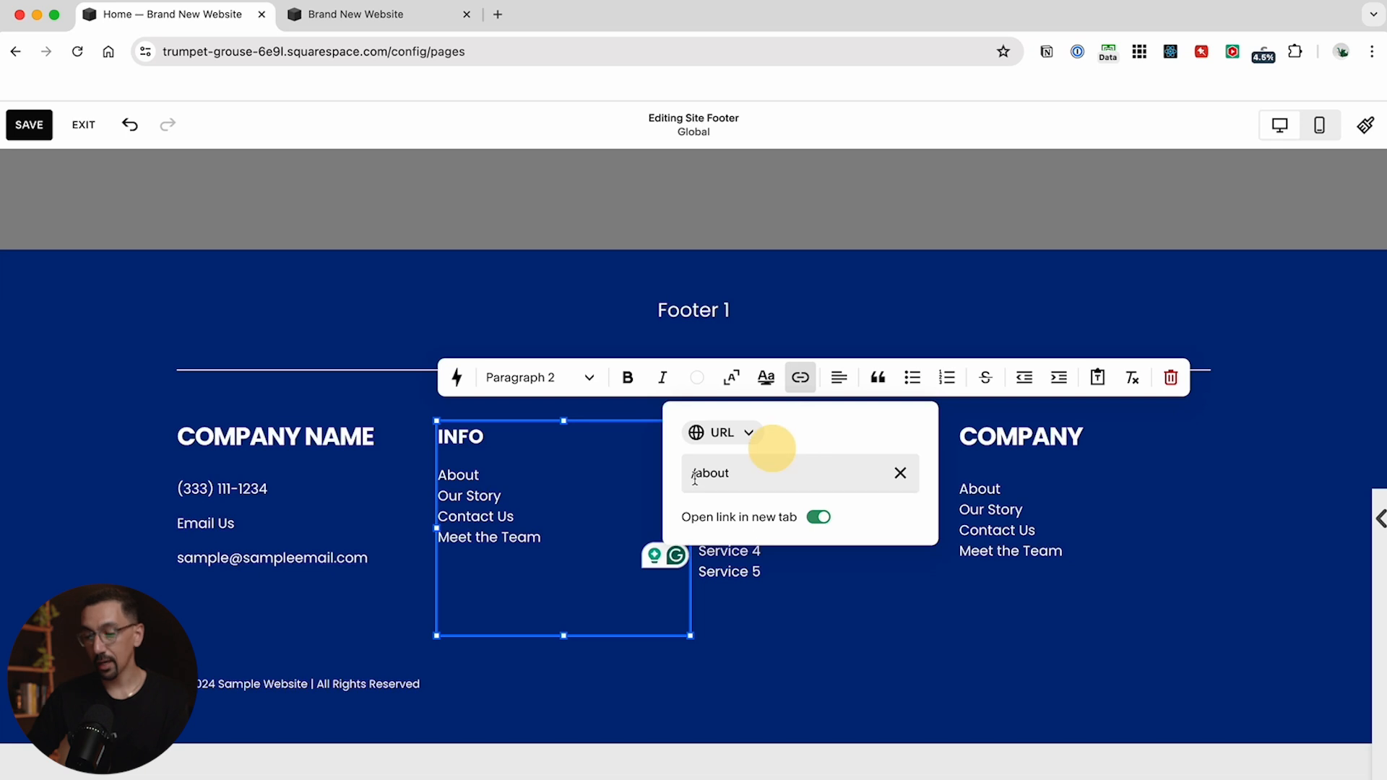
left_click(550, 485)
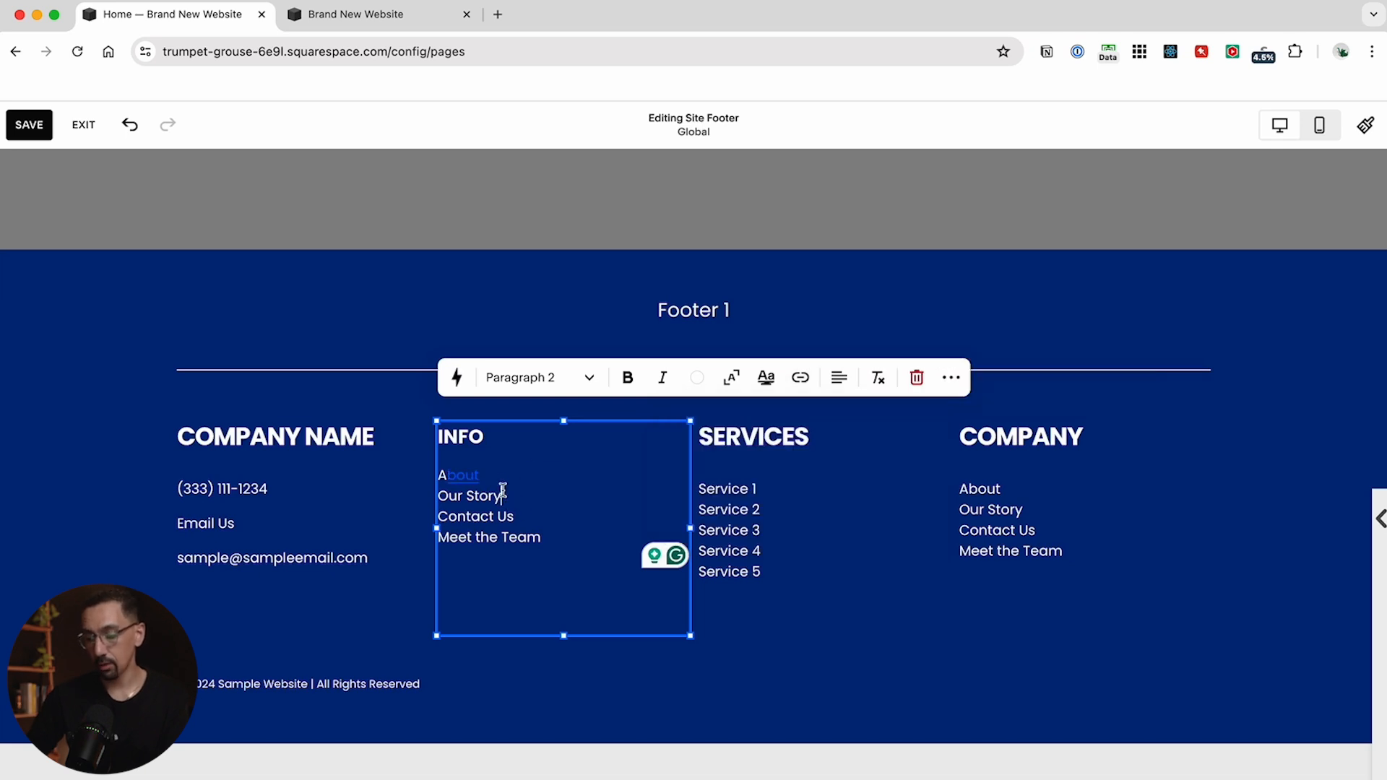
left_click(459, 474)
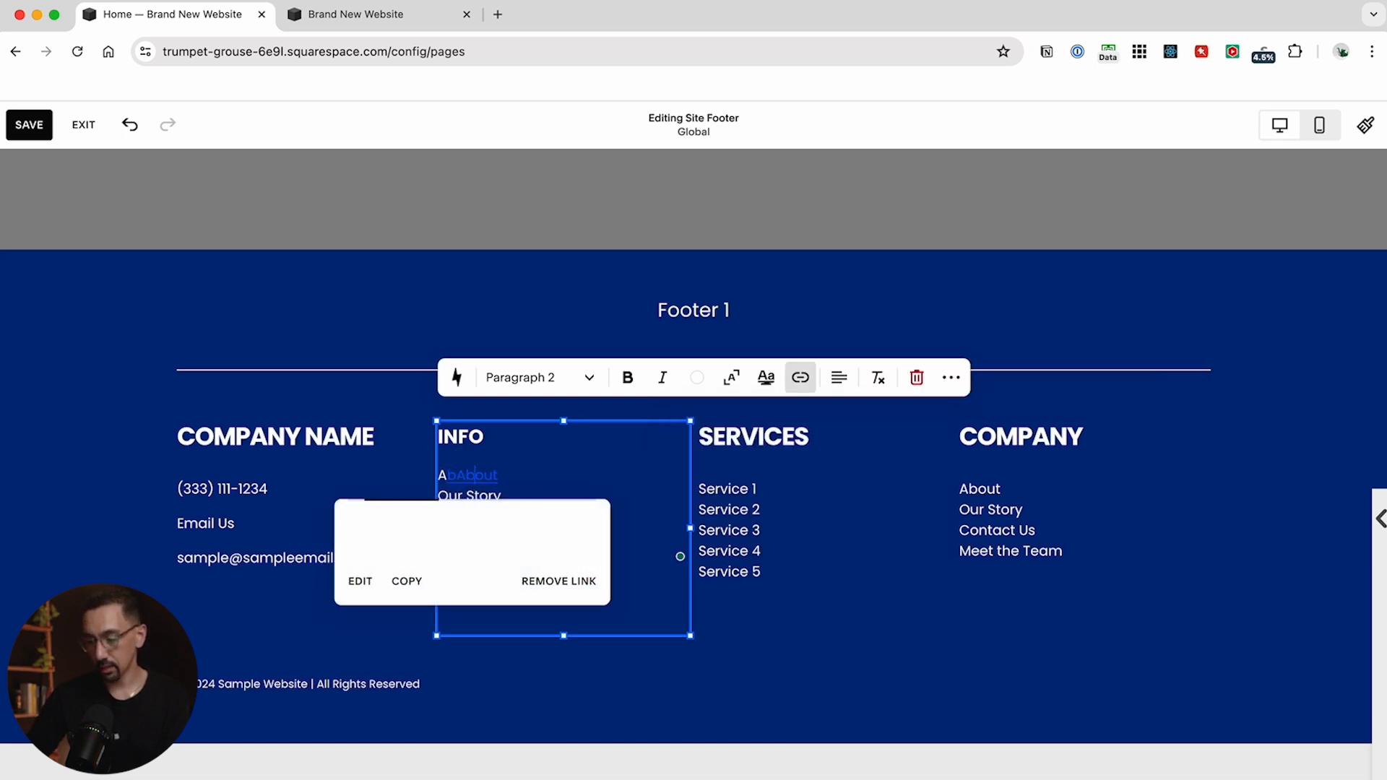
left_click(500, 504)
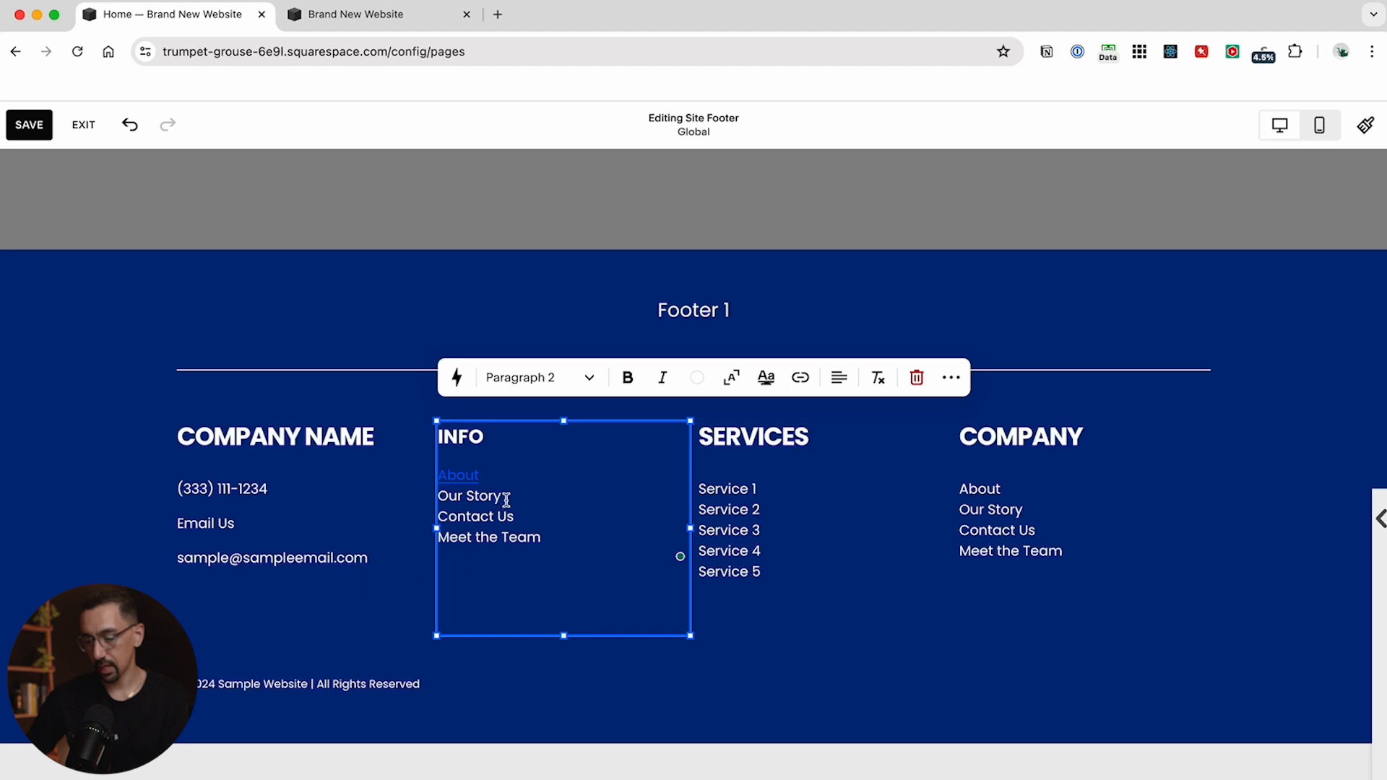
Link the Our Story footer item to /our-story
left_click_drag(506, 500, 440, 496)
key("super+k")
type("/")
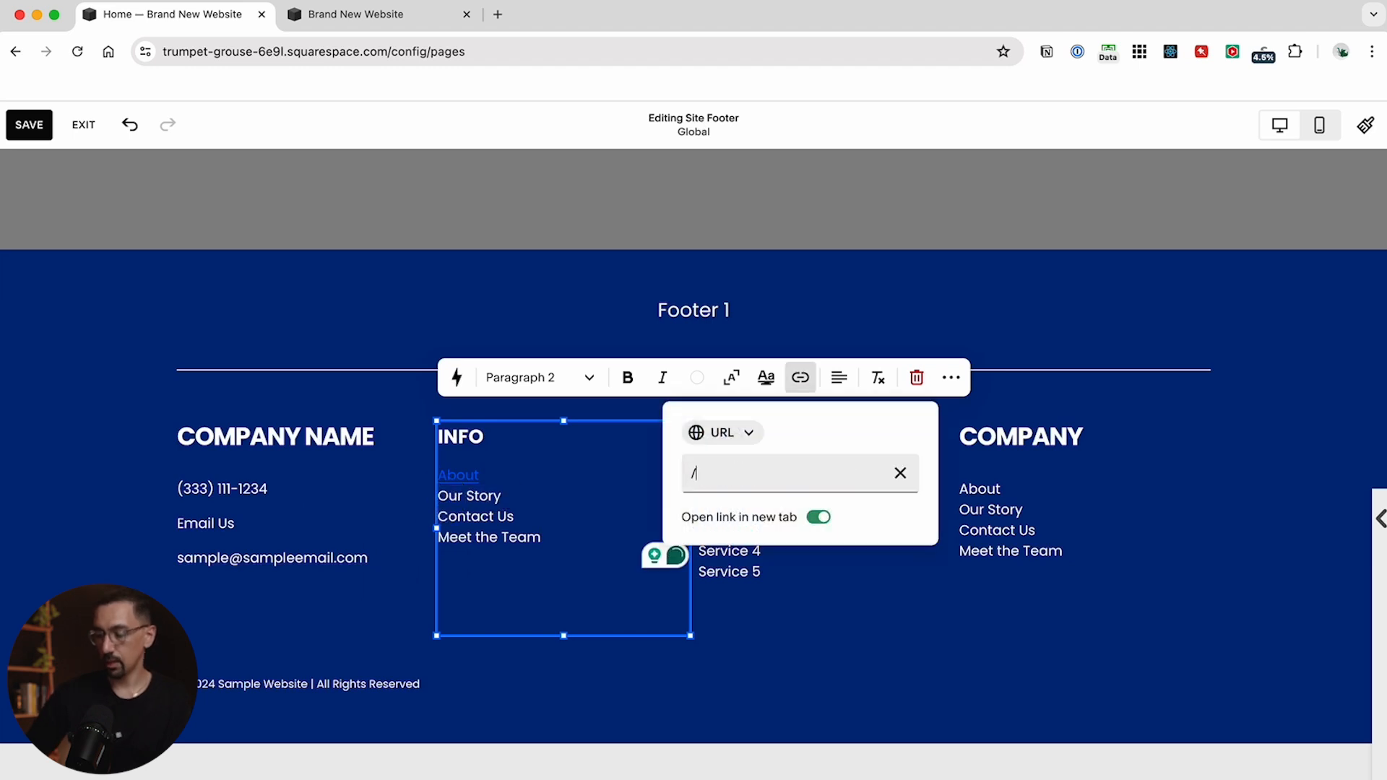
type("our-story")
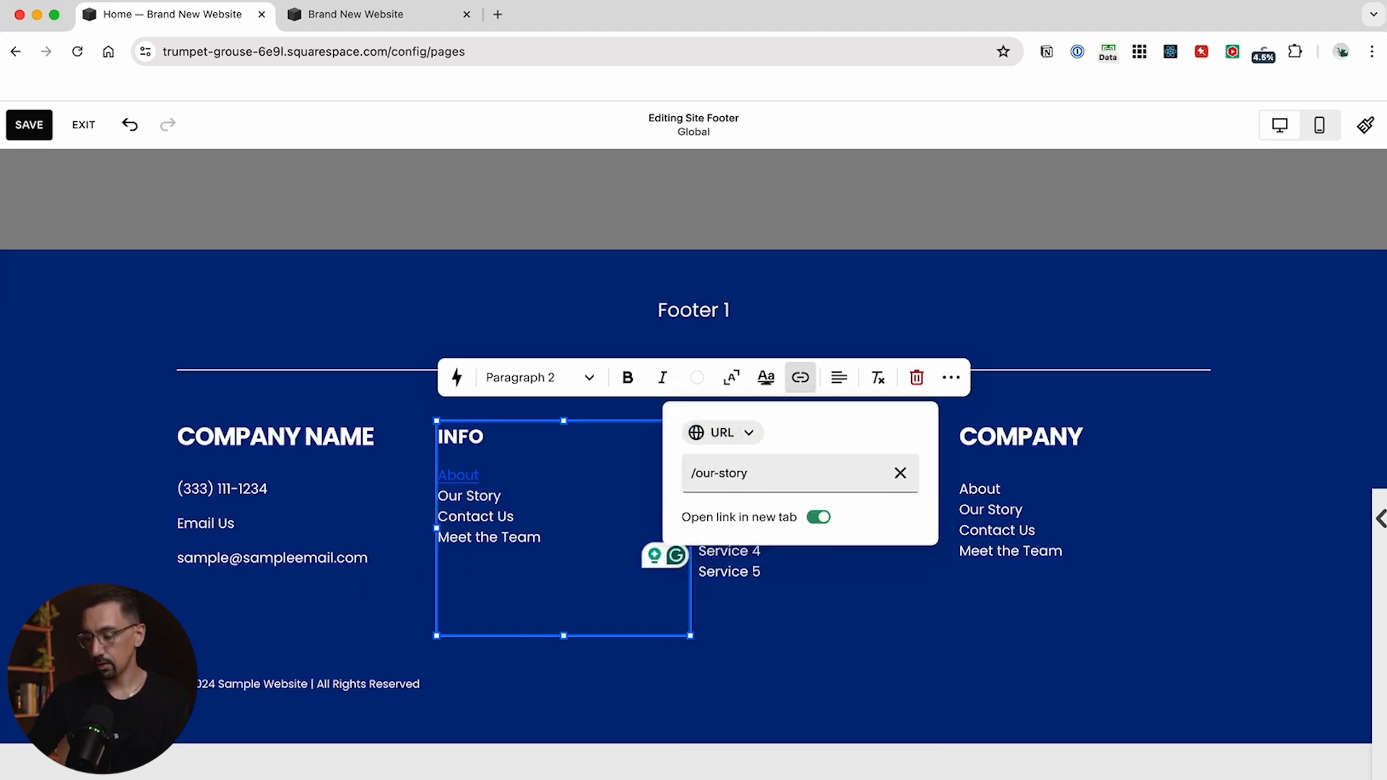
left_click(553, 496)
Link the Contact Us footer item to /conta
left_click_drag(538, 516, 417, 514)
key("super+k")
type("/conta")
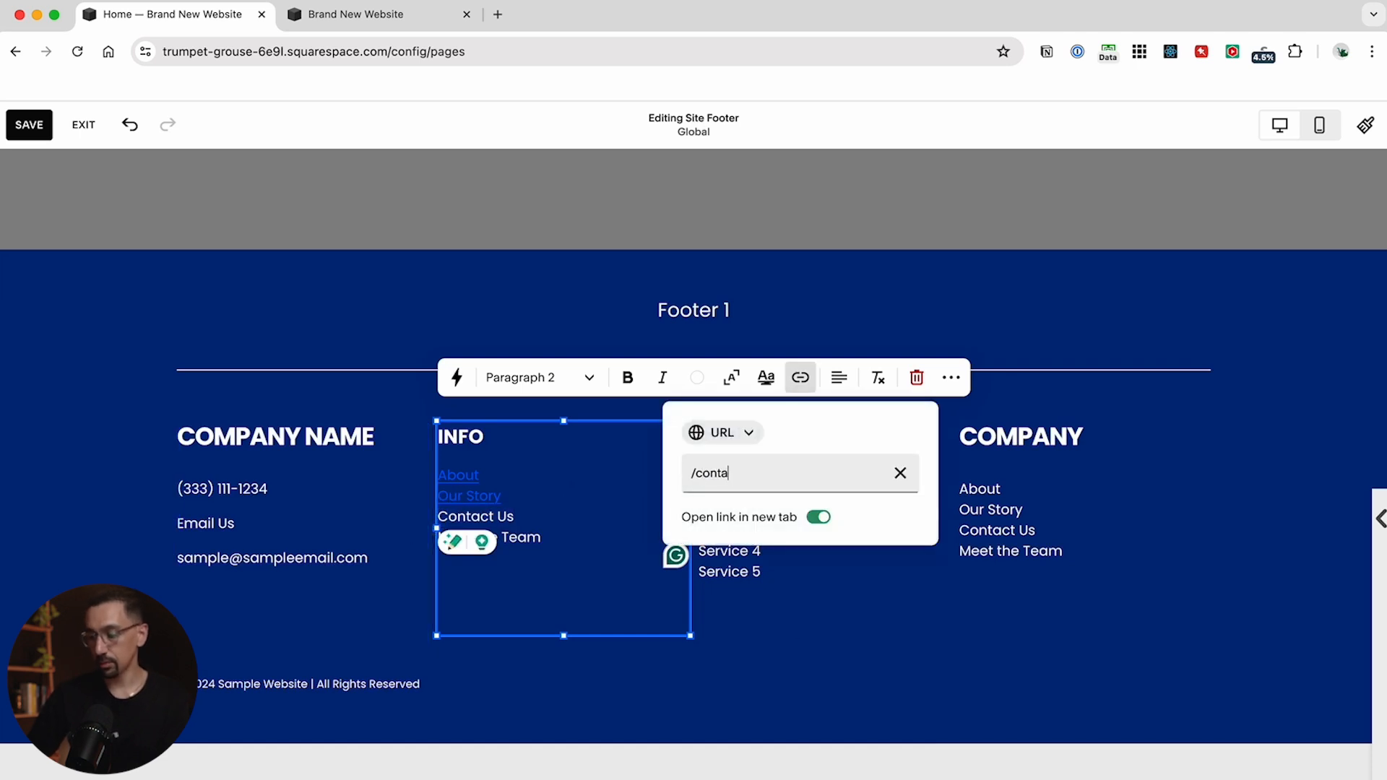
left_click(570, 512)
Link the Meet the Team footer item to /team
left_click_drag(553, 535, 415, 531)
key("super+k")
left_click(774, 470)
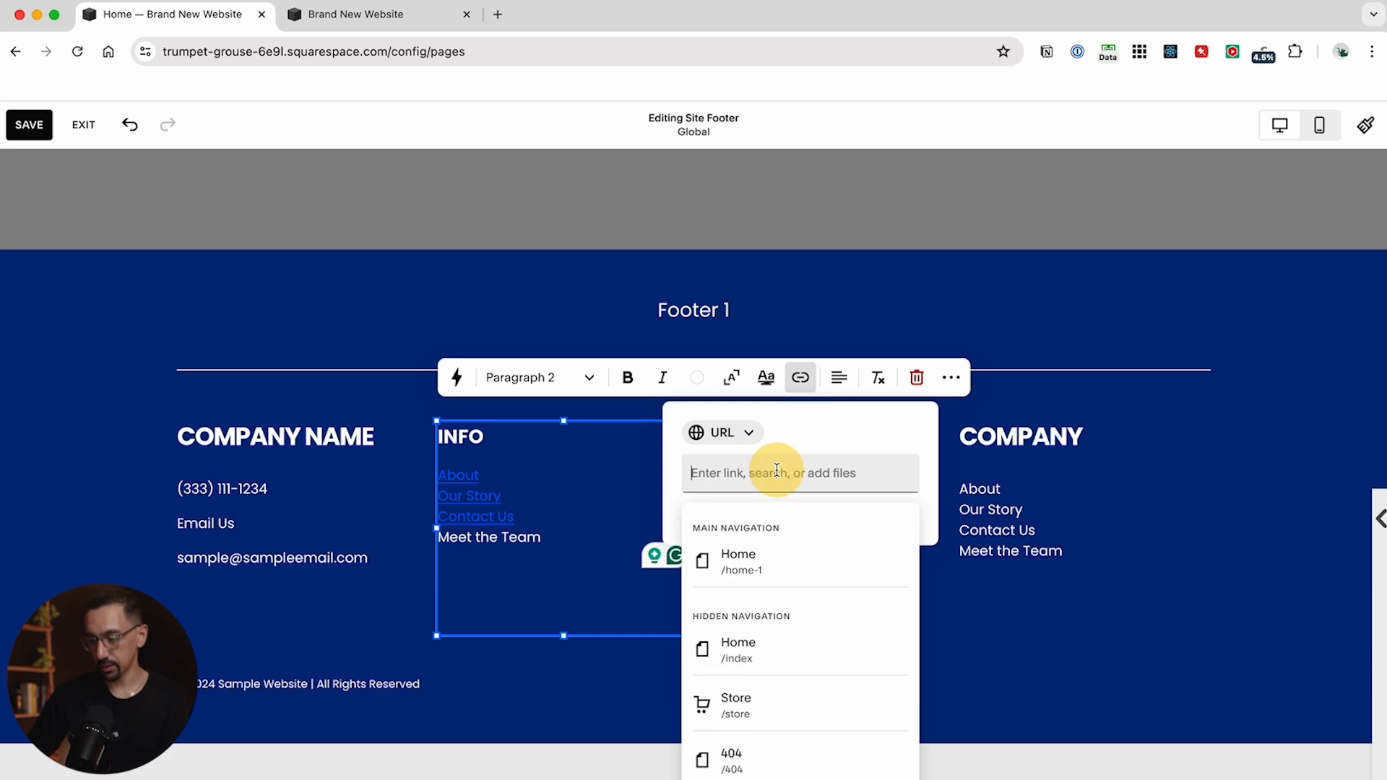
type("/team")
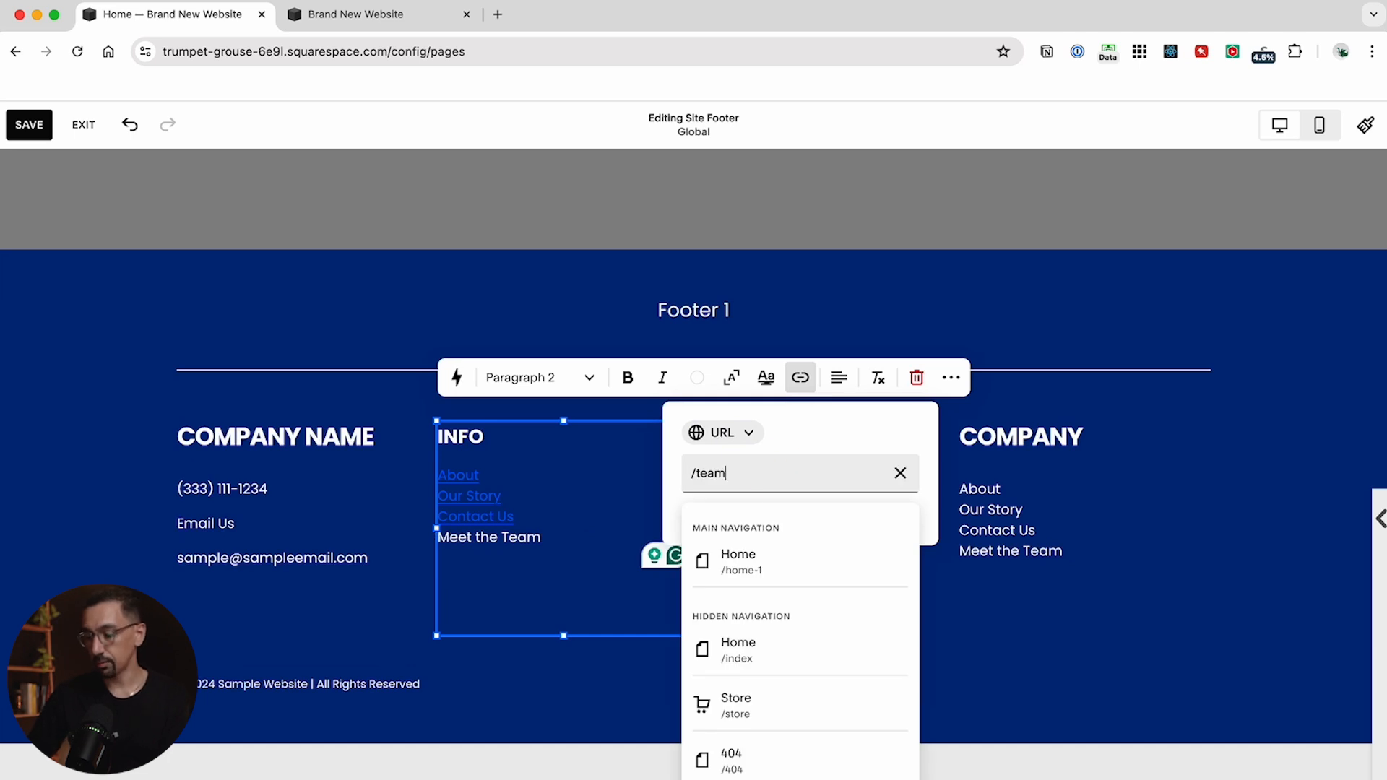
left_click(586, 500)
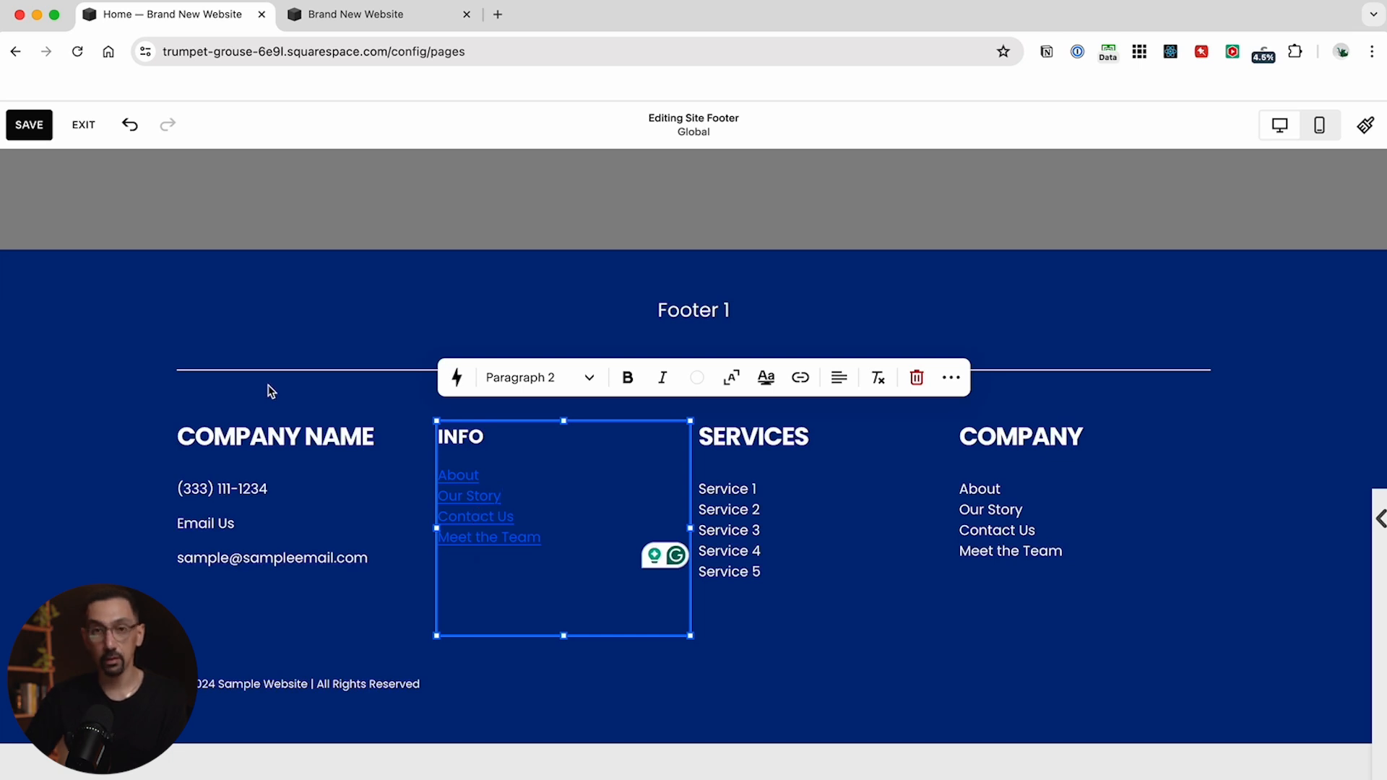
scroll(270, 391, "up", 1)
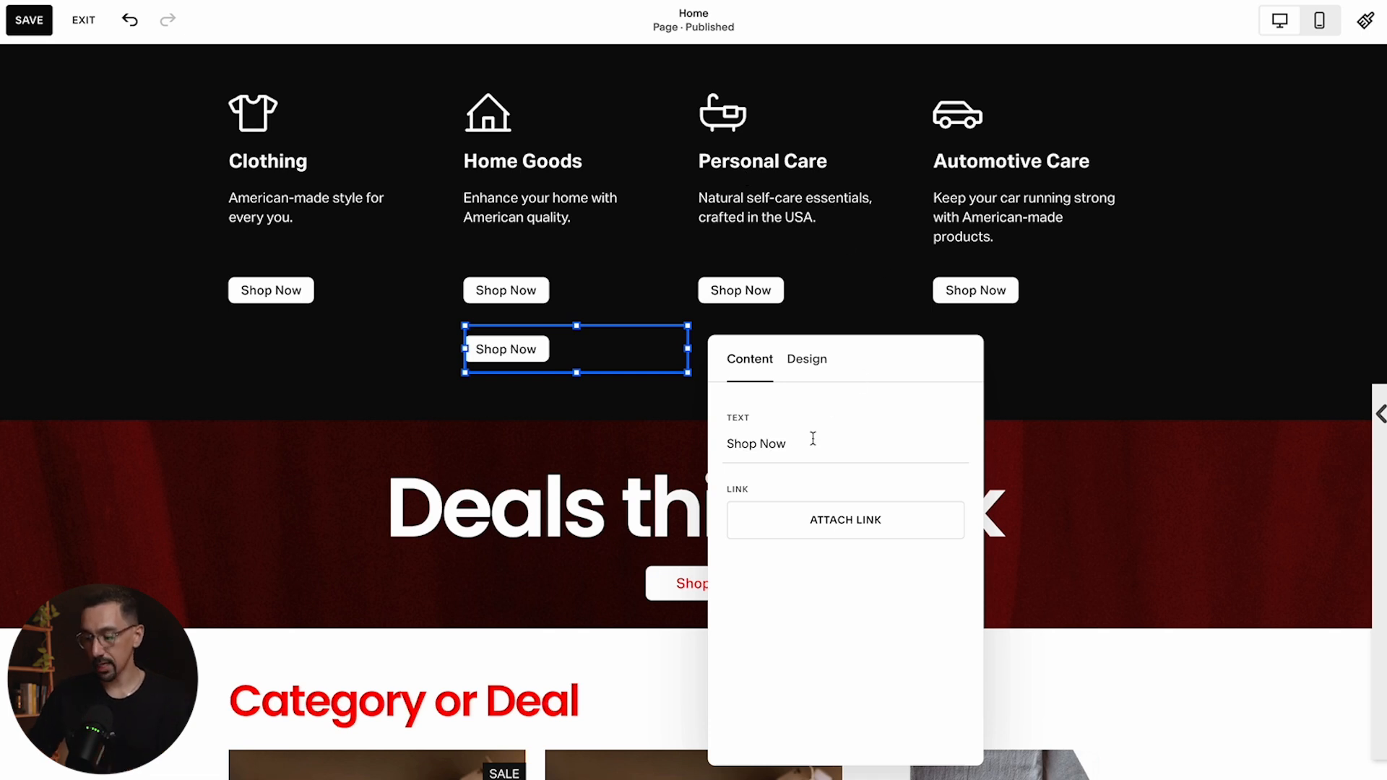
left_click(792, 447)
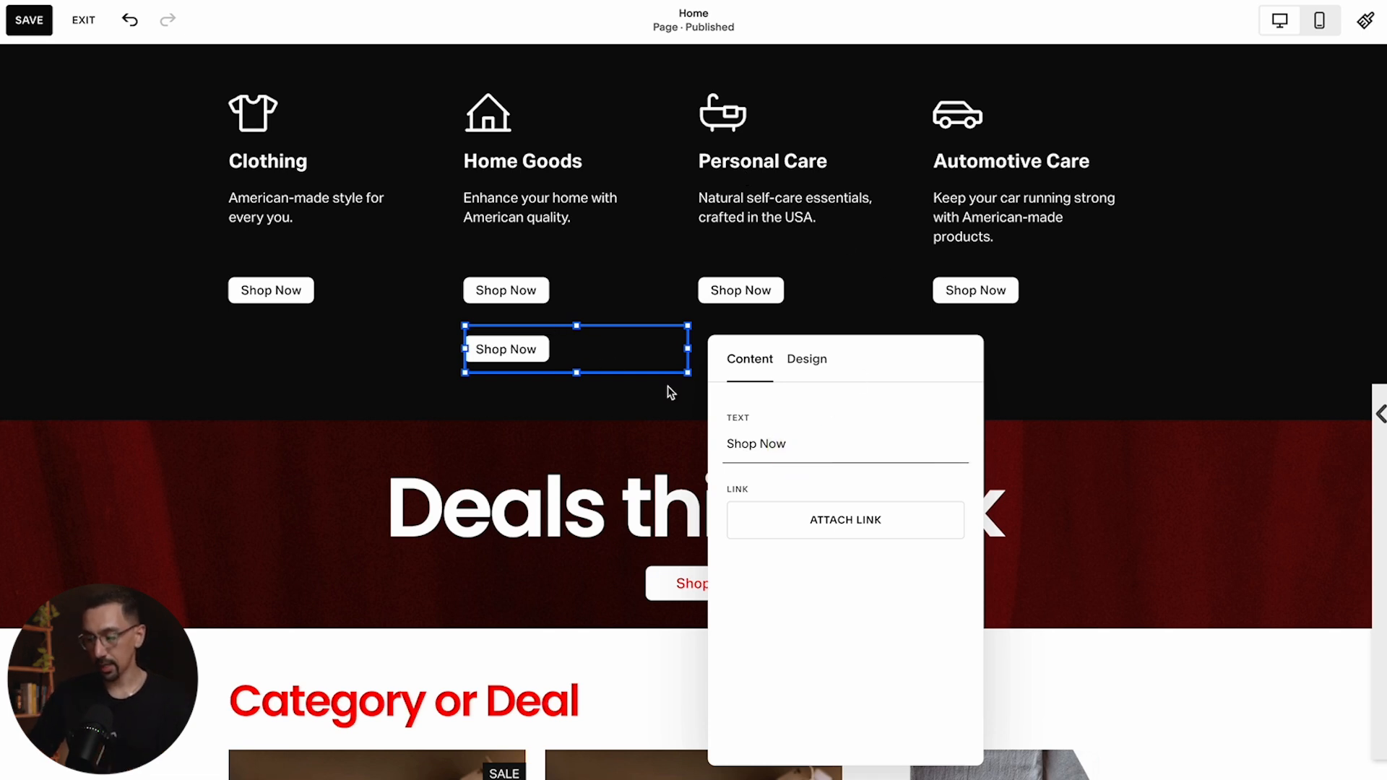
Link the extra Shop Now button under Home Goods to the Home Goods & Decor category page at /shop/home-goods-decor
left_click(847, 527)
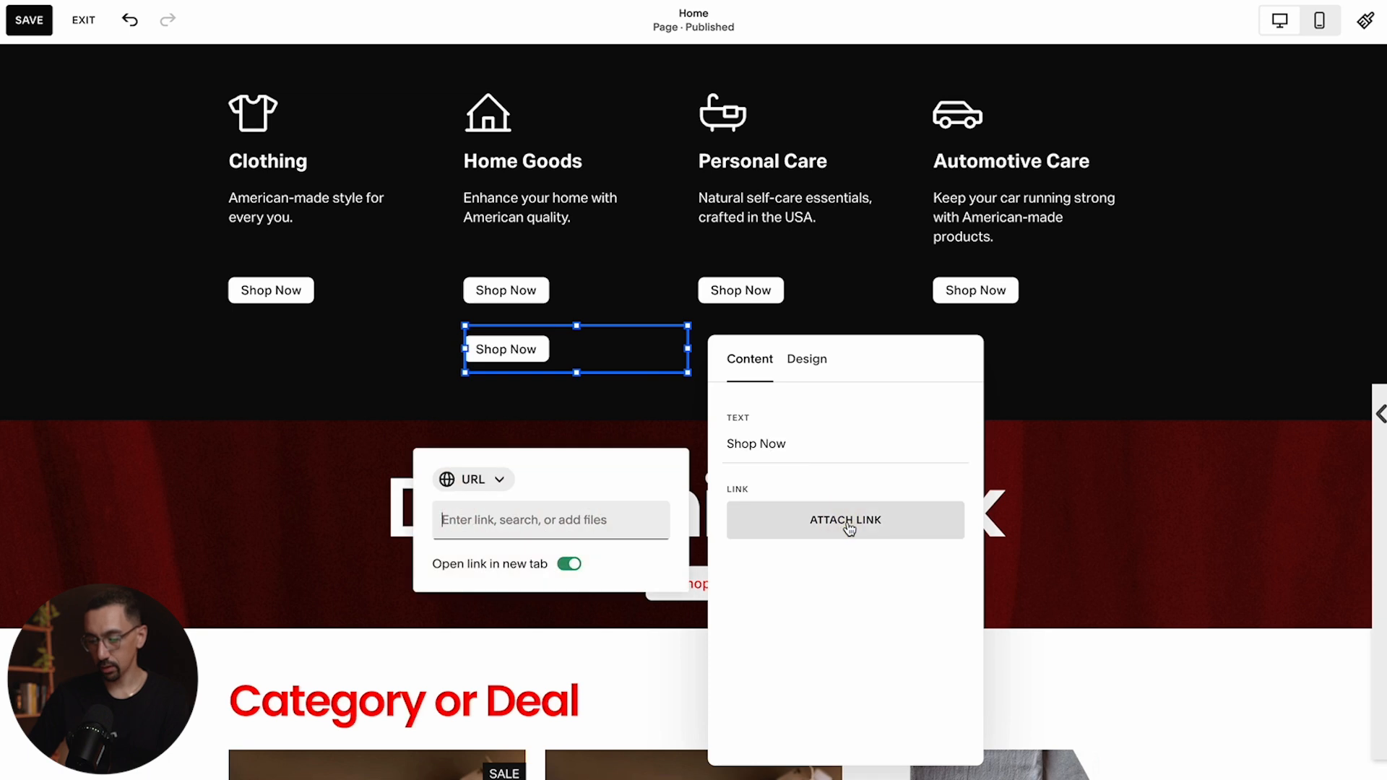
type("/")
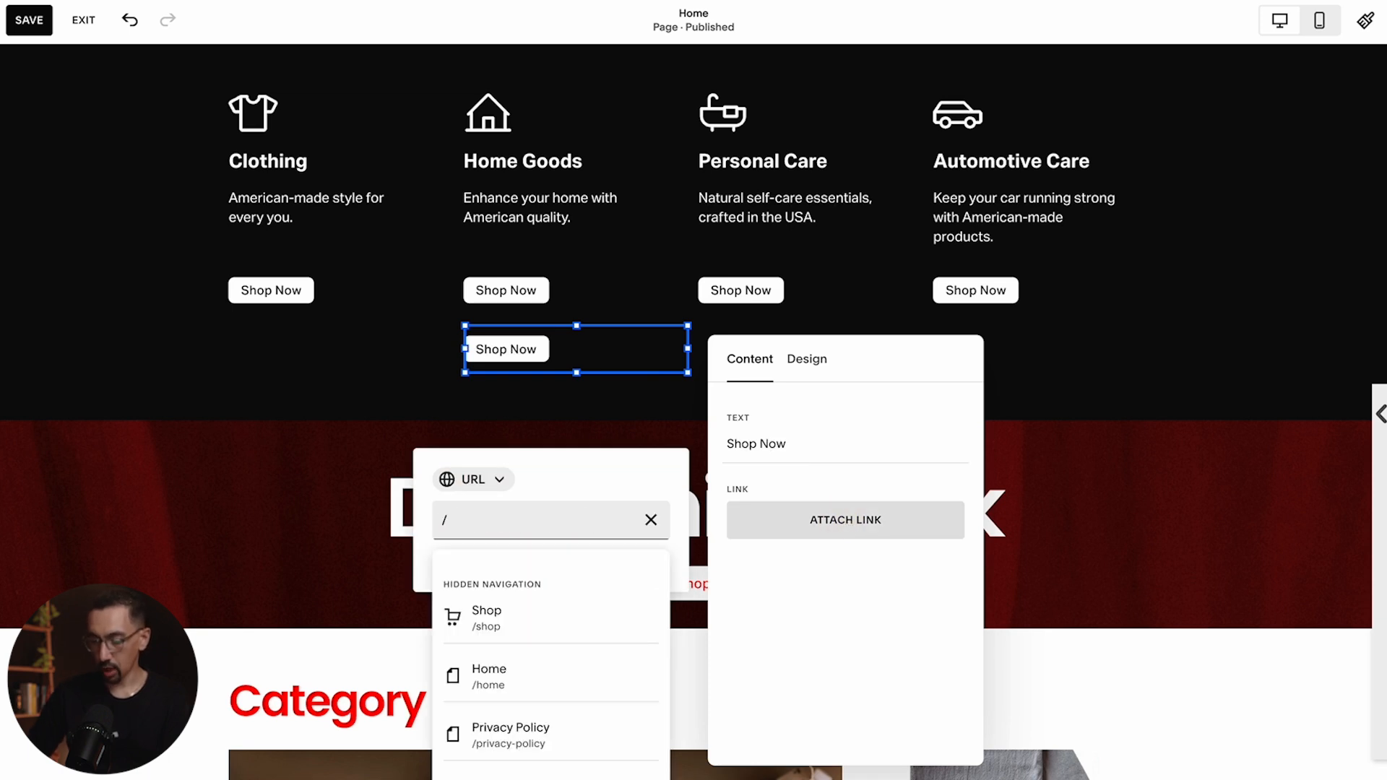
type("shop")
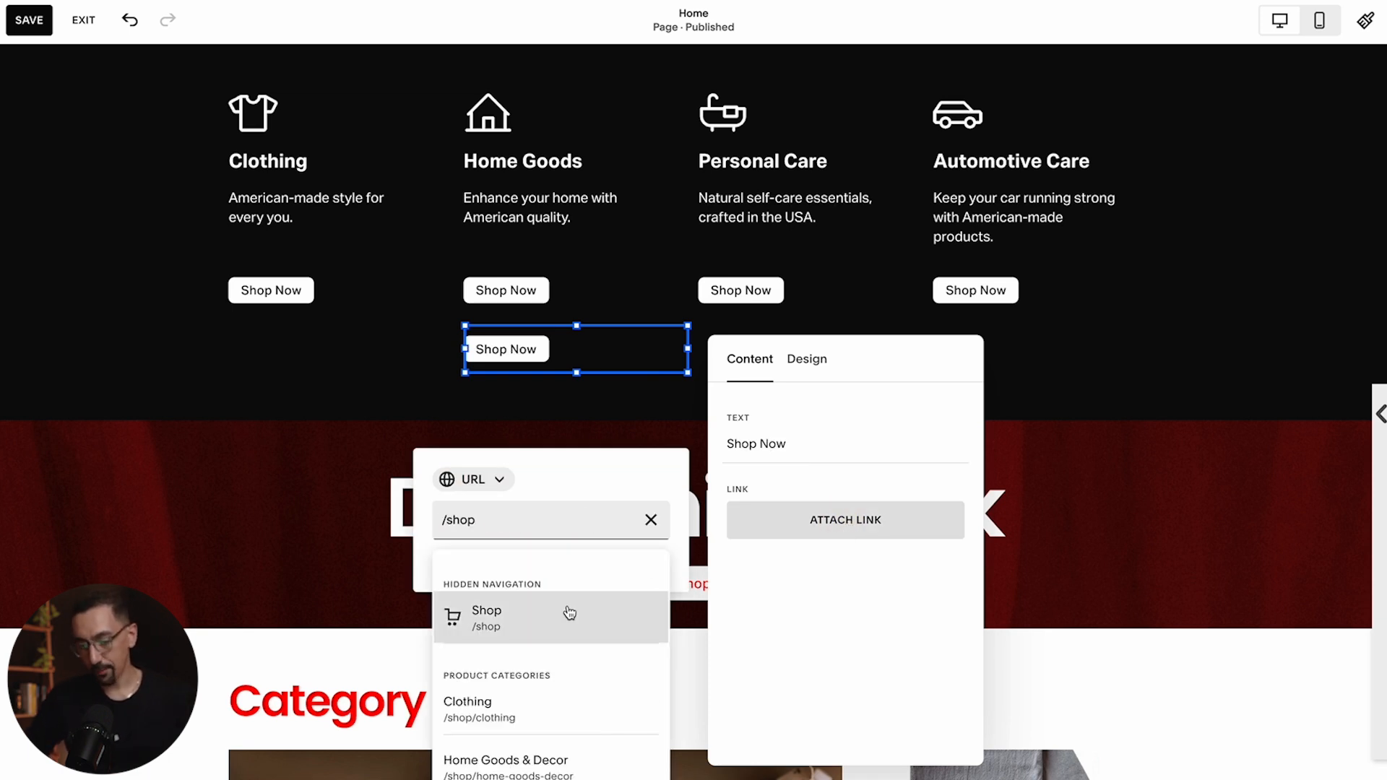
scroll(570, 613, "down", 3)
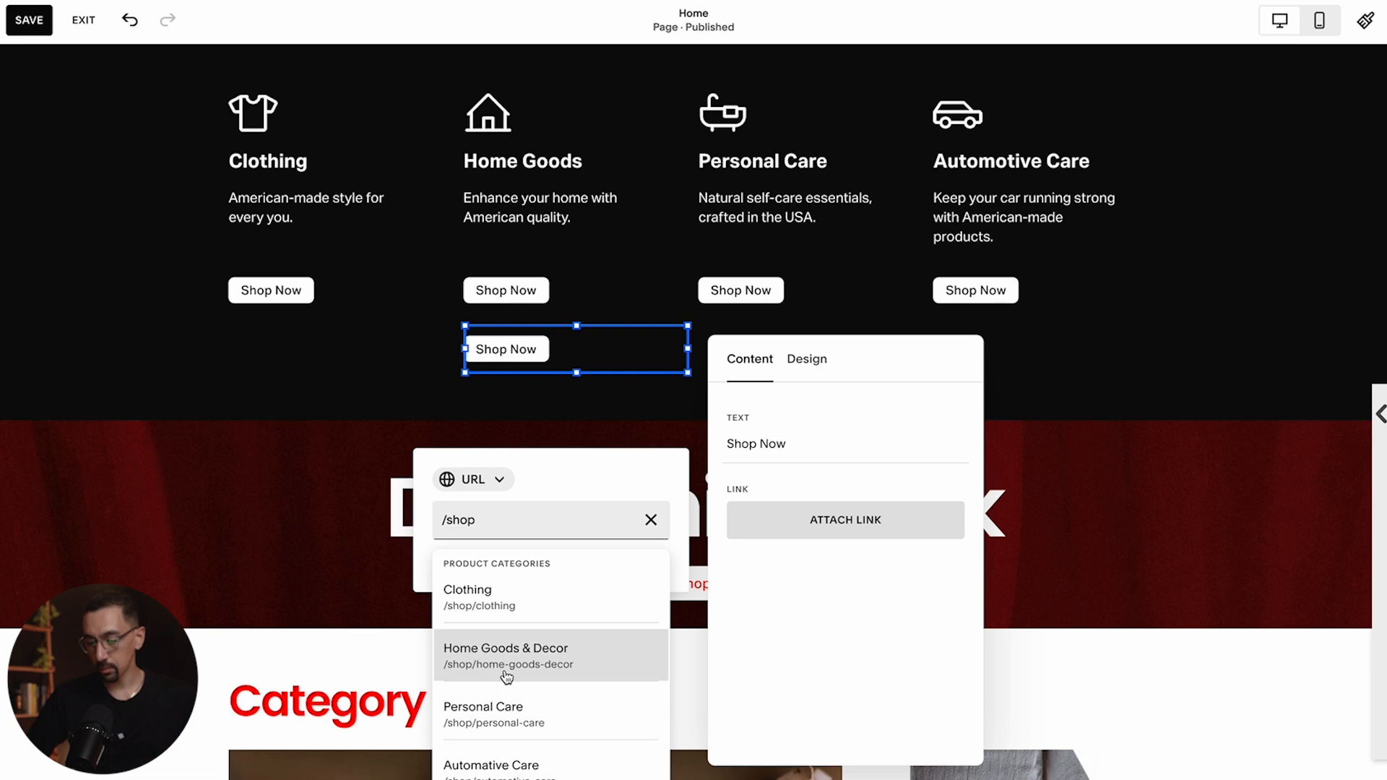
left_click(534, 676)
left_click(798, 619)
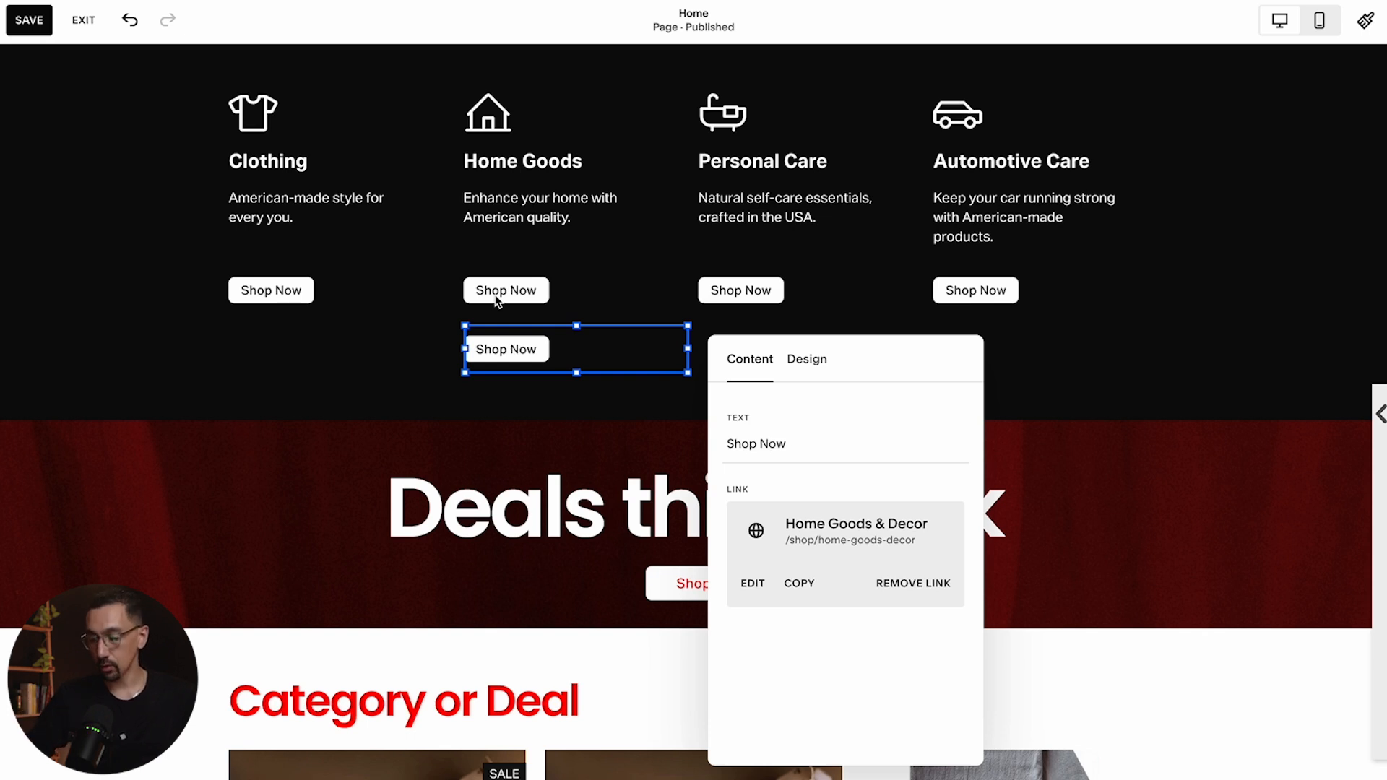
Delete the extra Shop Now button and exit the editor
left_click(577, 343)
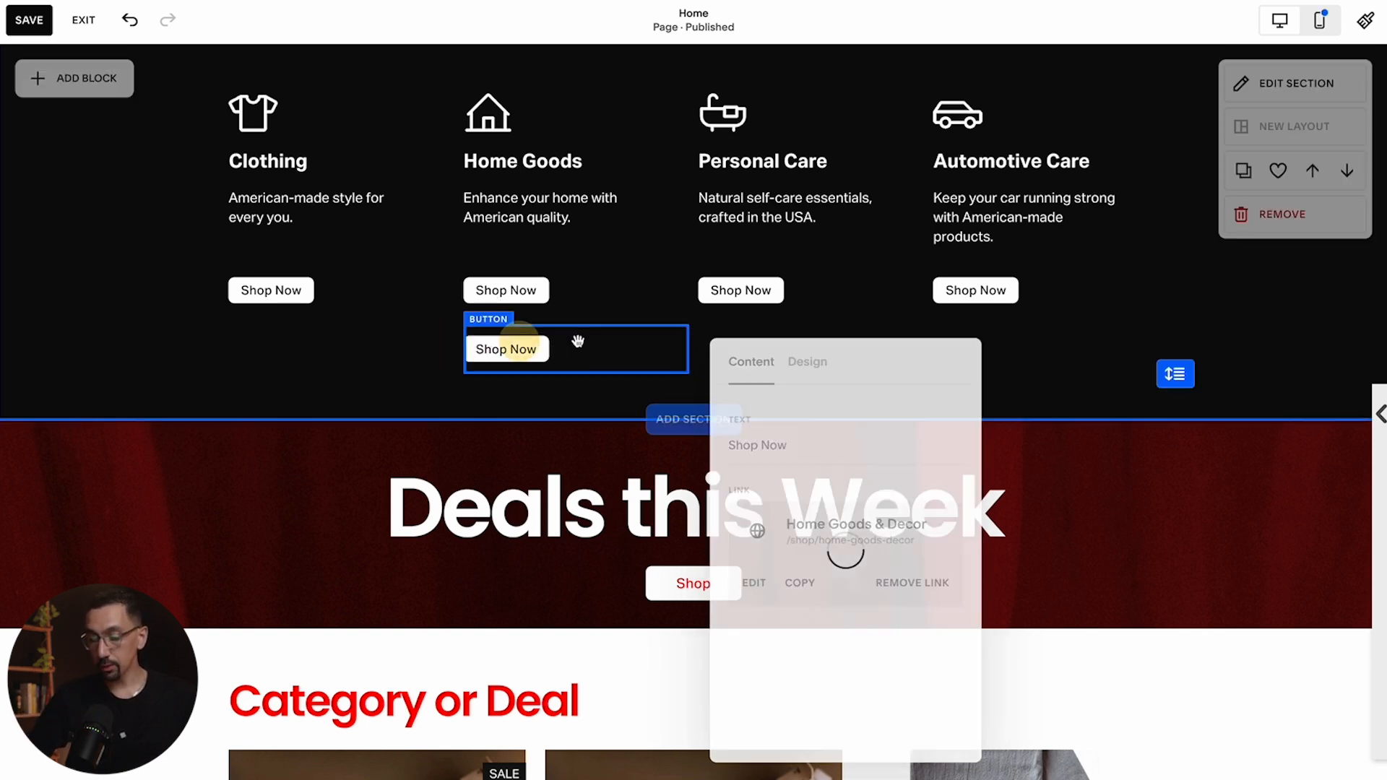
key("Delete")
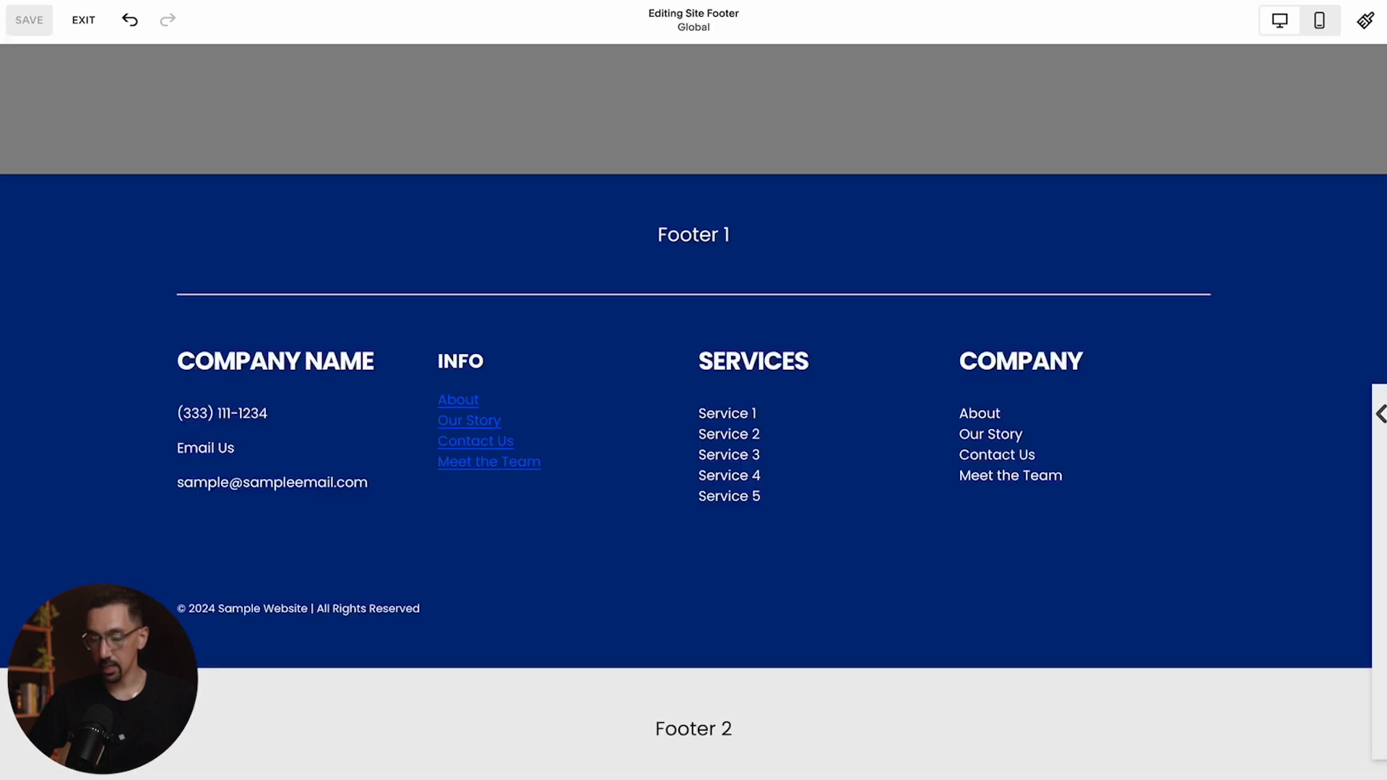
left_click(82, 22)
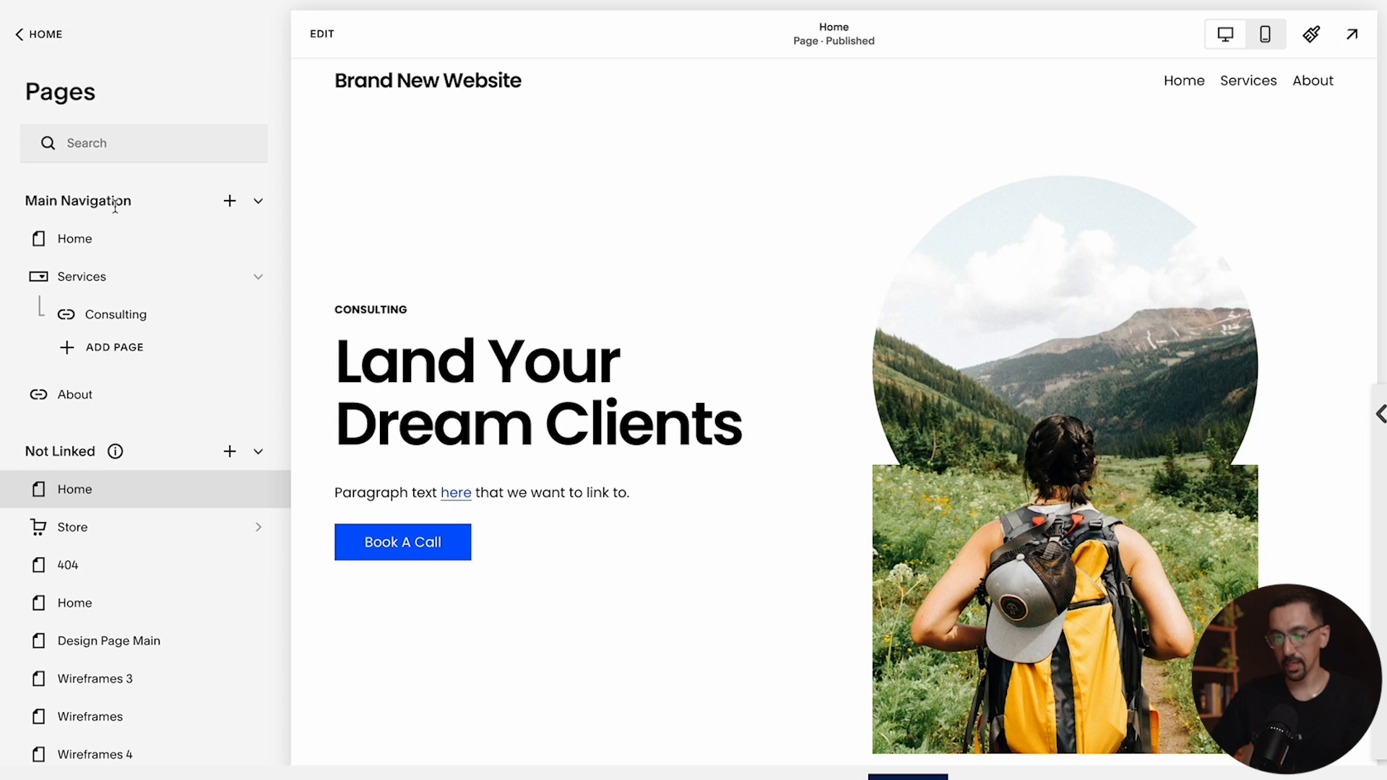
scroll(164, 207, "down", 1)
left_click(230, 145)
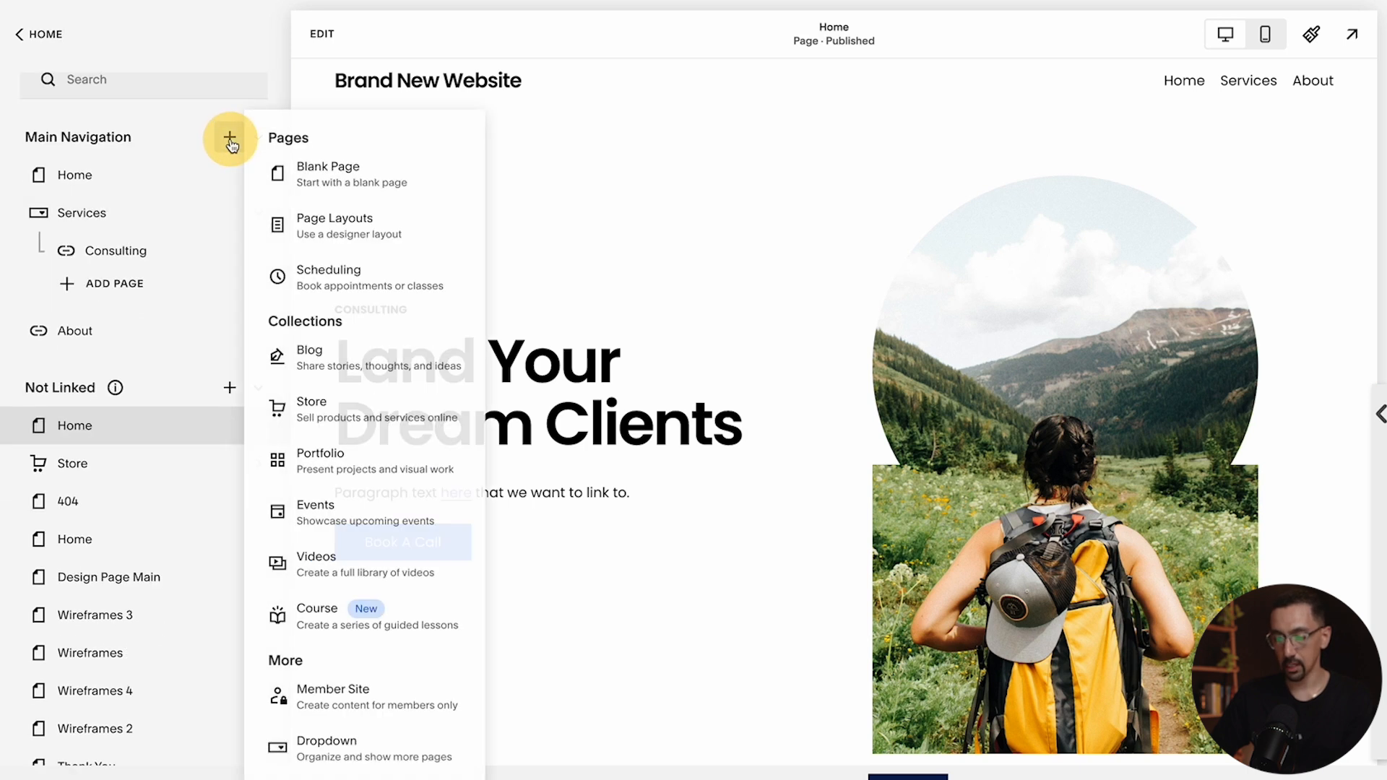
scroll(356, 677, "down", 1)
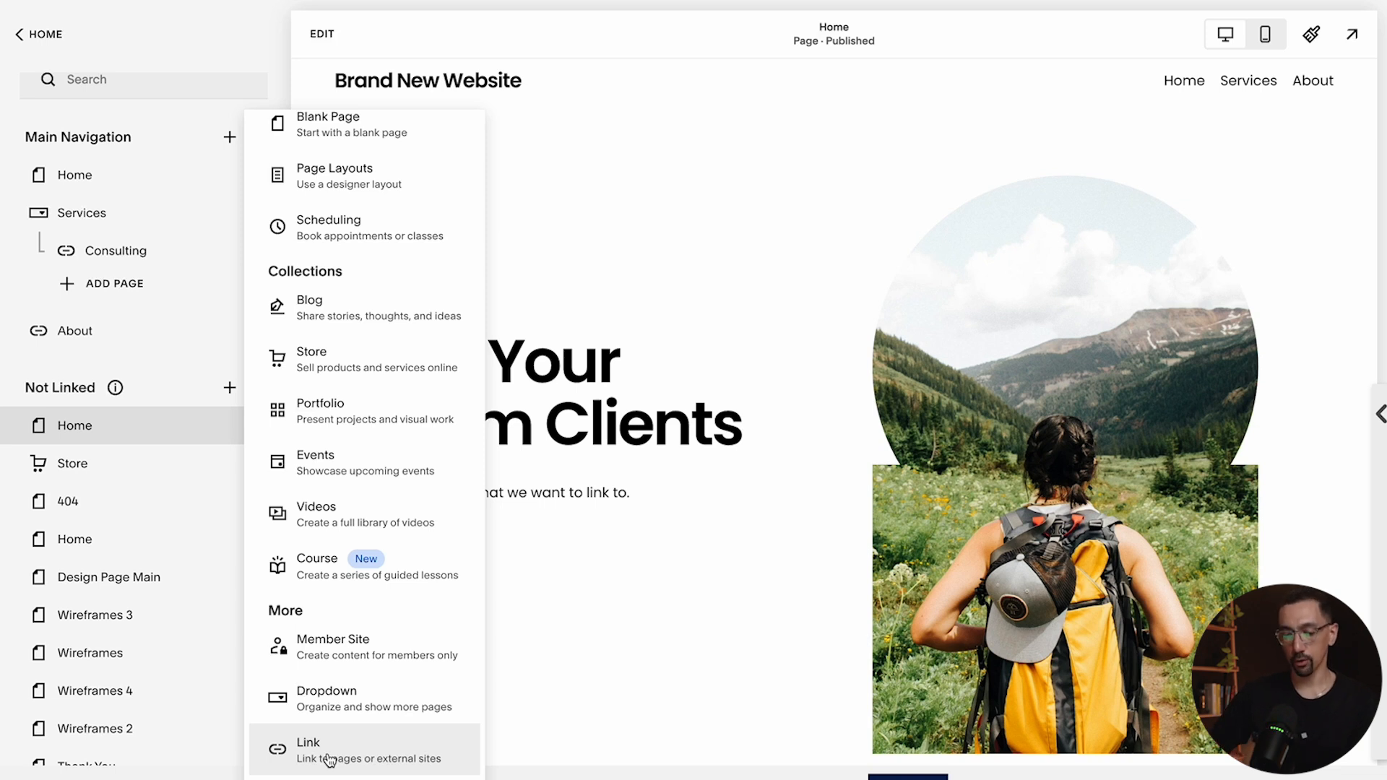
Try moving the Store page into Main Navigation, then return it to Not Linked
left_click_drag(105, 464, 117, 331)
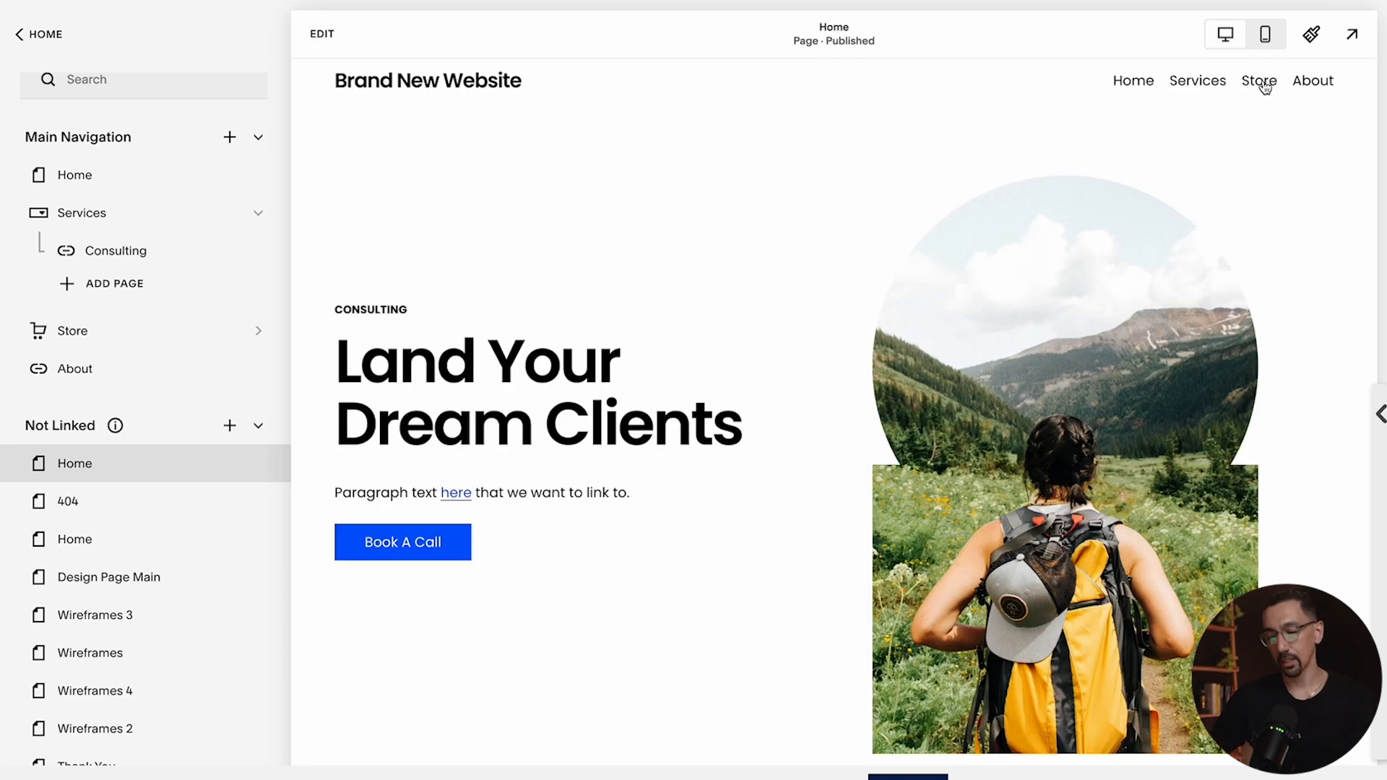
left_click_drag(68, 345, 86, 496)
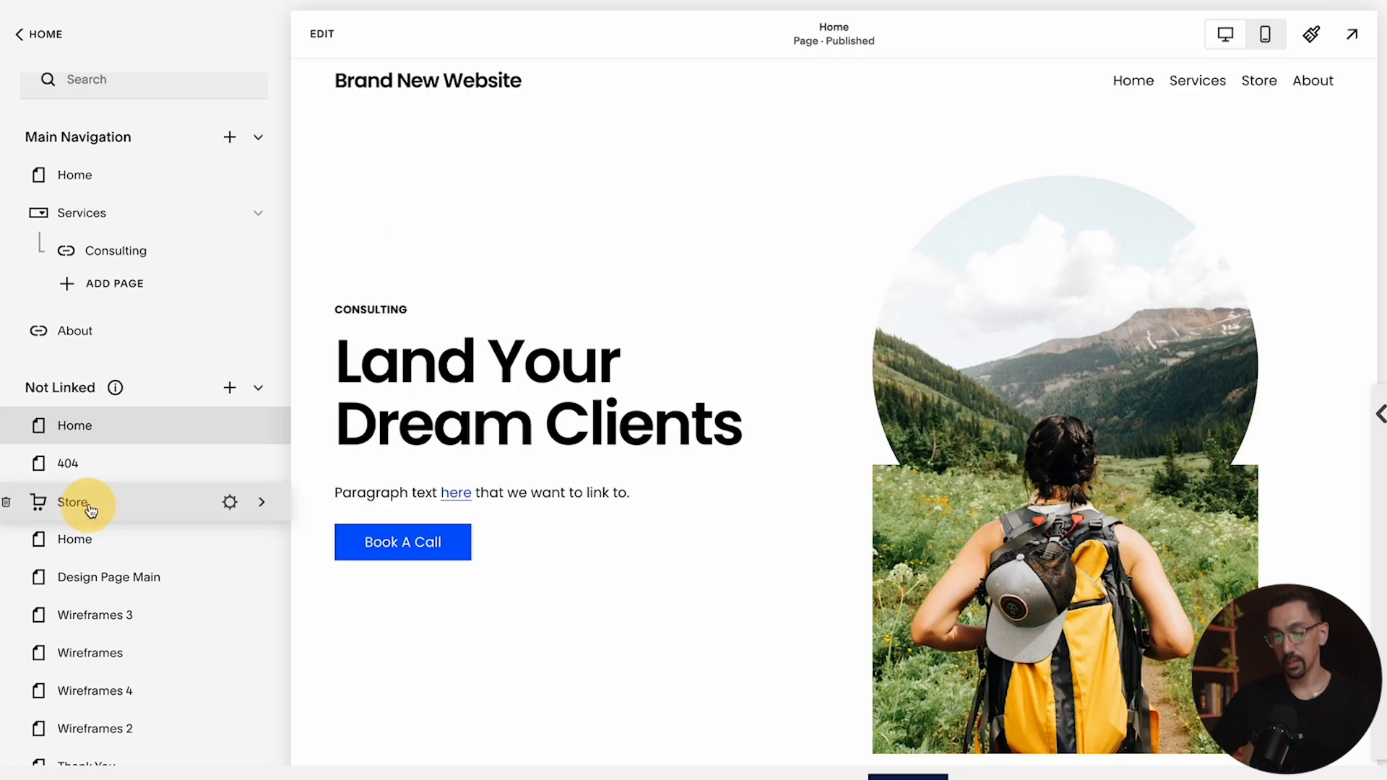
Add a dropdown to Main Navigation named Store
left_click(228, 138)
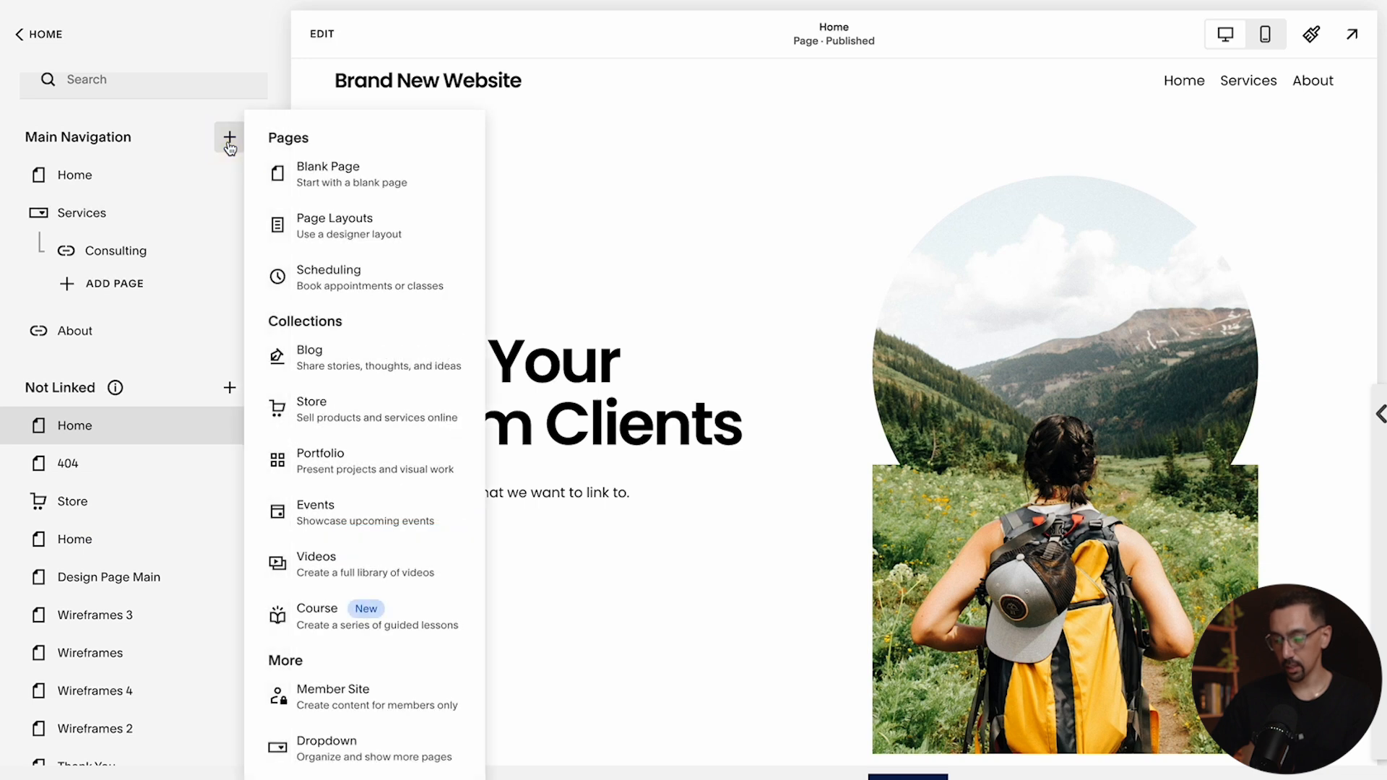
left_click(356, 744)
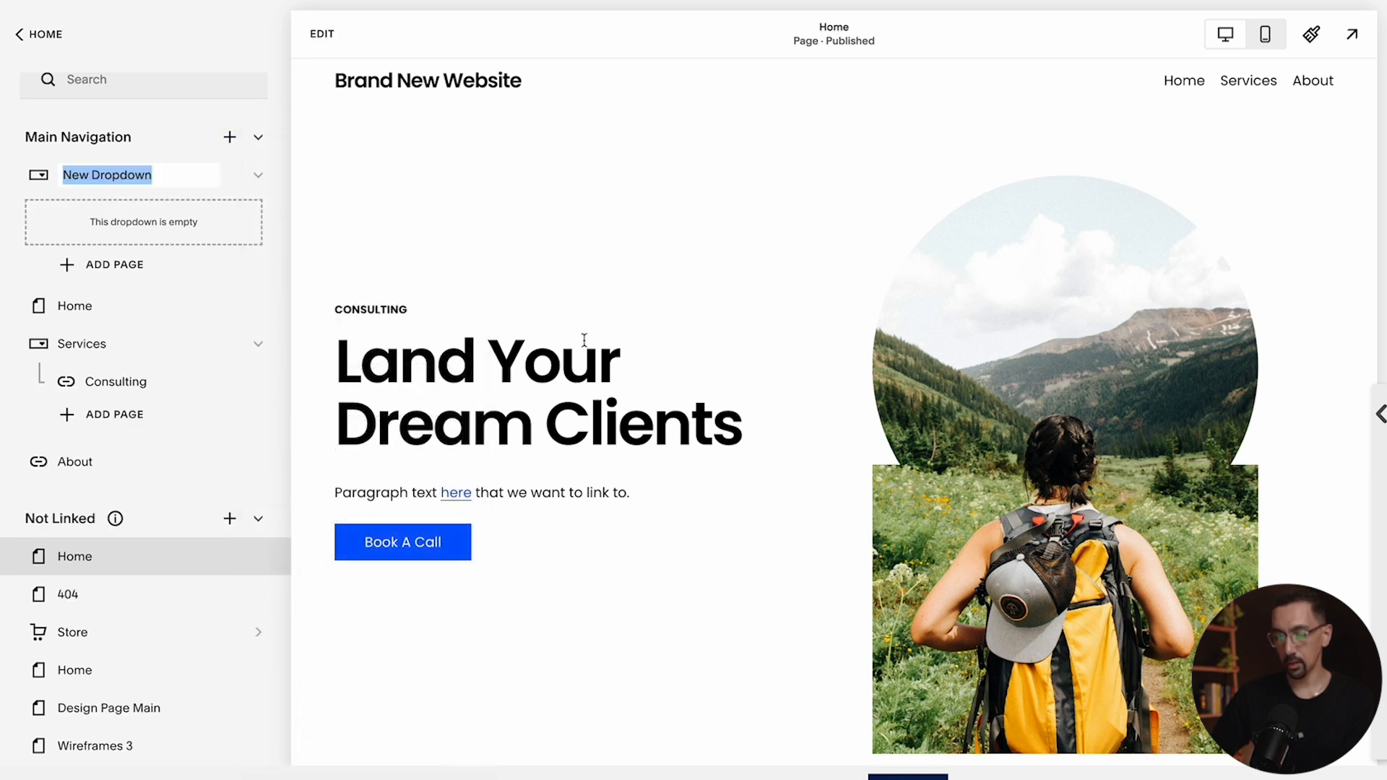
type("Store")
key("Return")
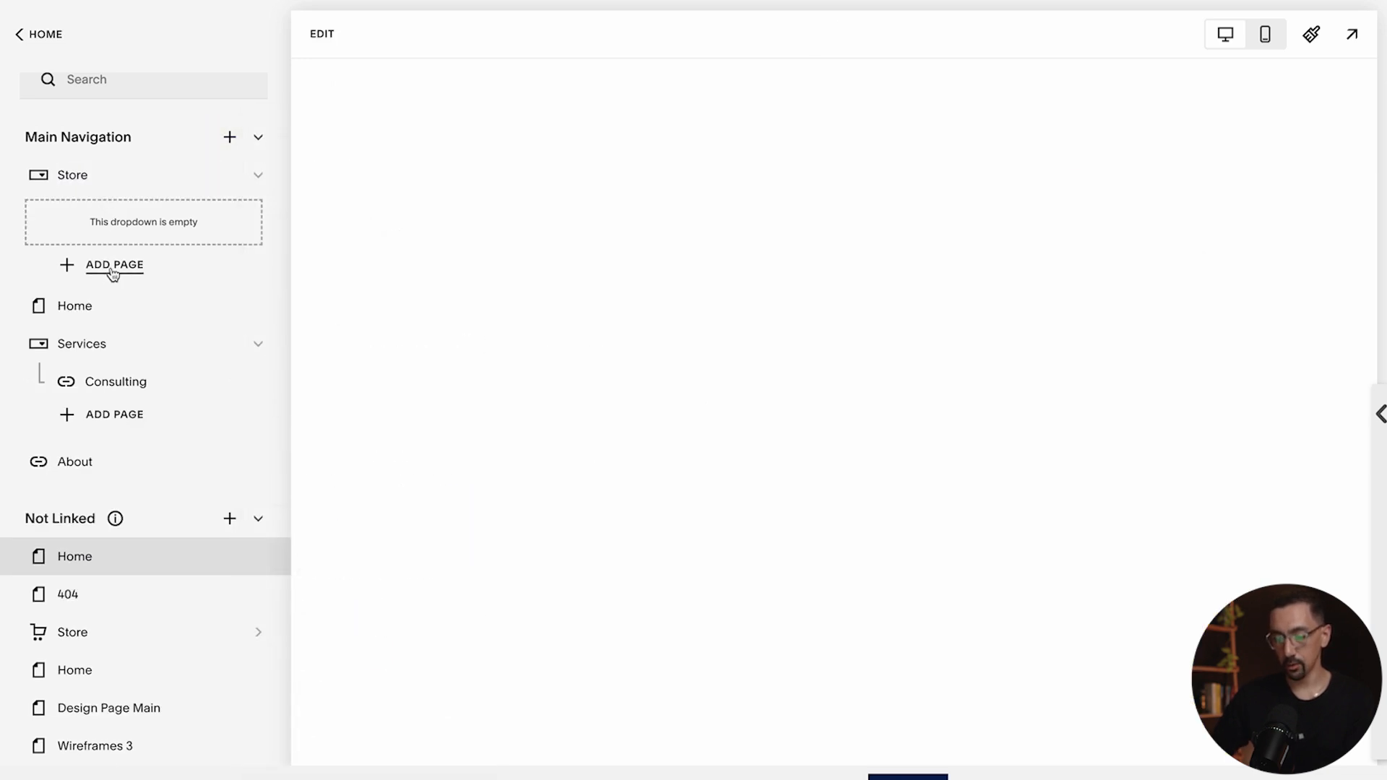
Add a link page titled Home Goods inside the Store dropdown, pointing to /store/home-decor, and save it
left_click(109, 264)
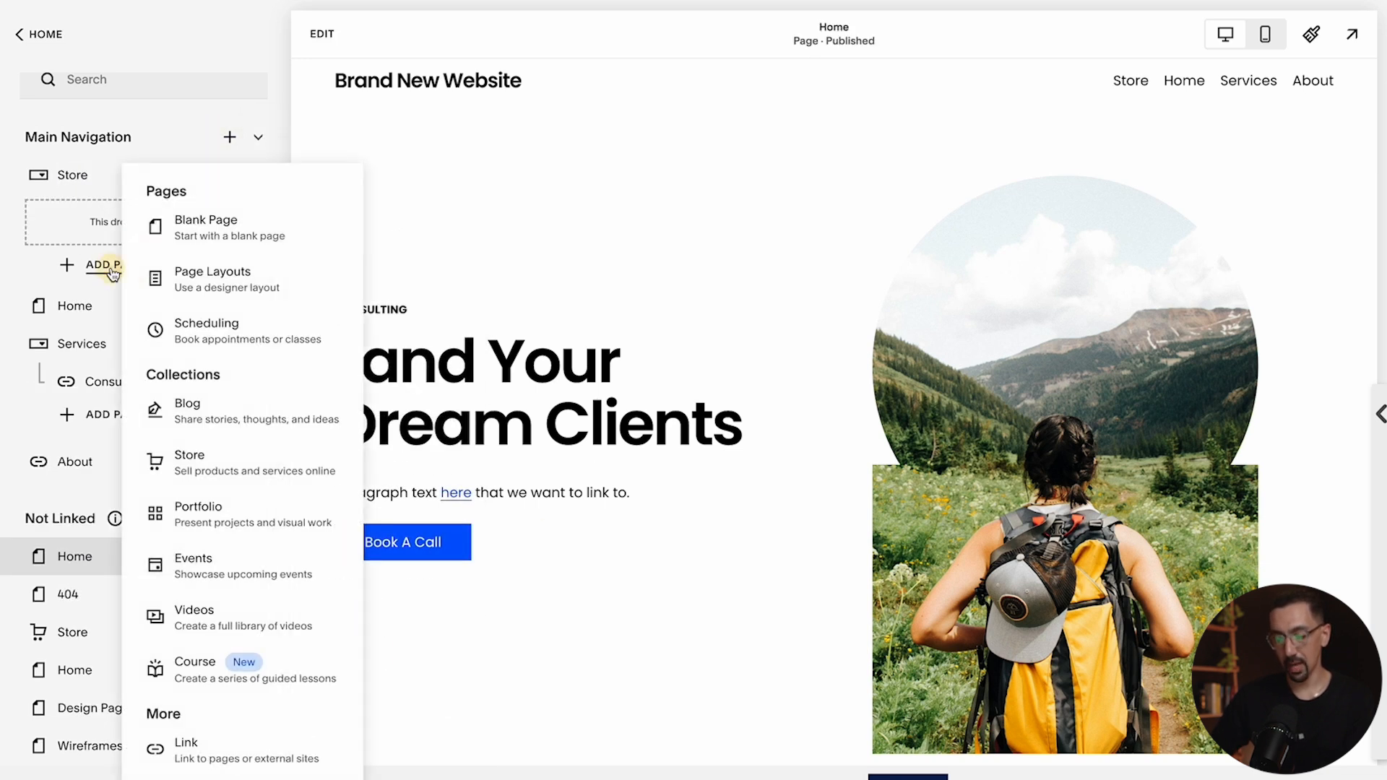
left_click(186, 744)
left_click(642, 372)
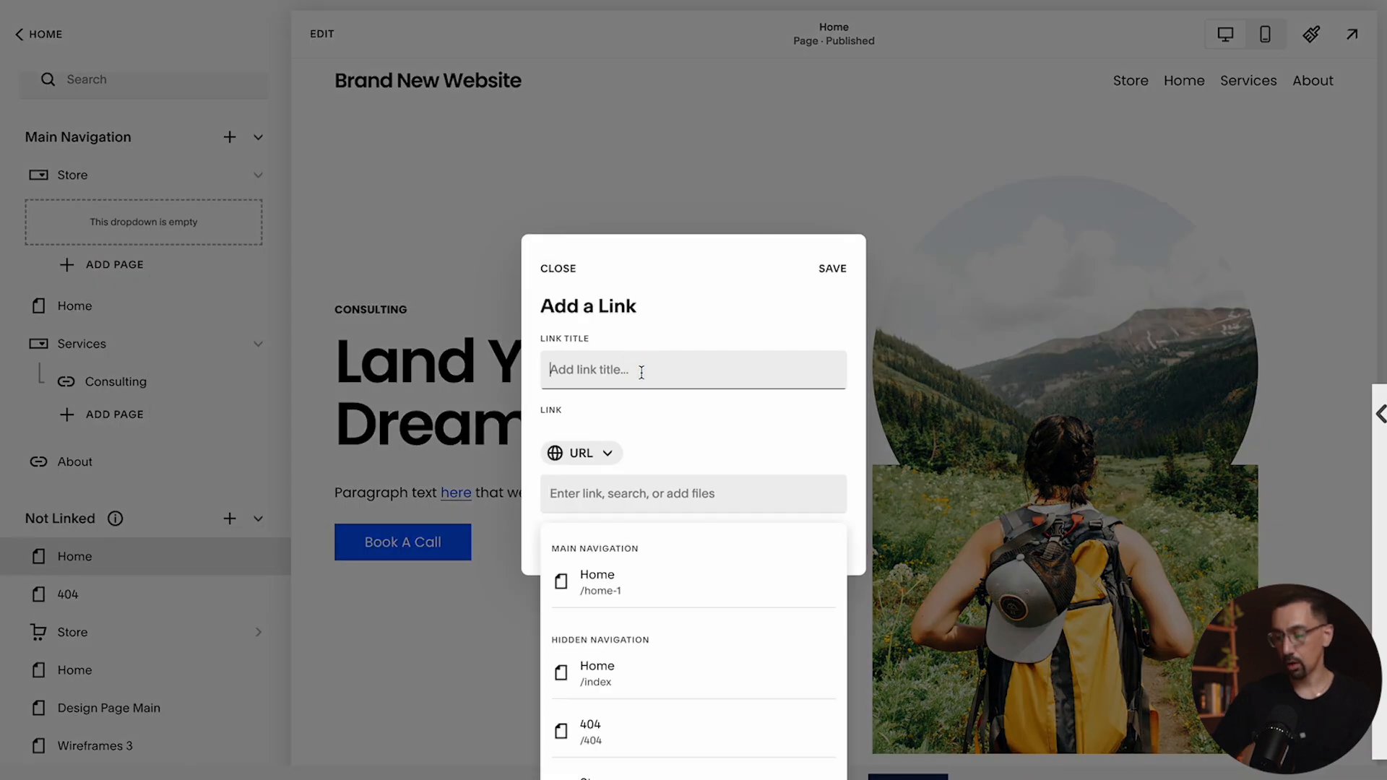
type("Home Goods")
key("Tab")
key("Tab")
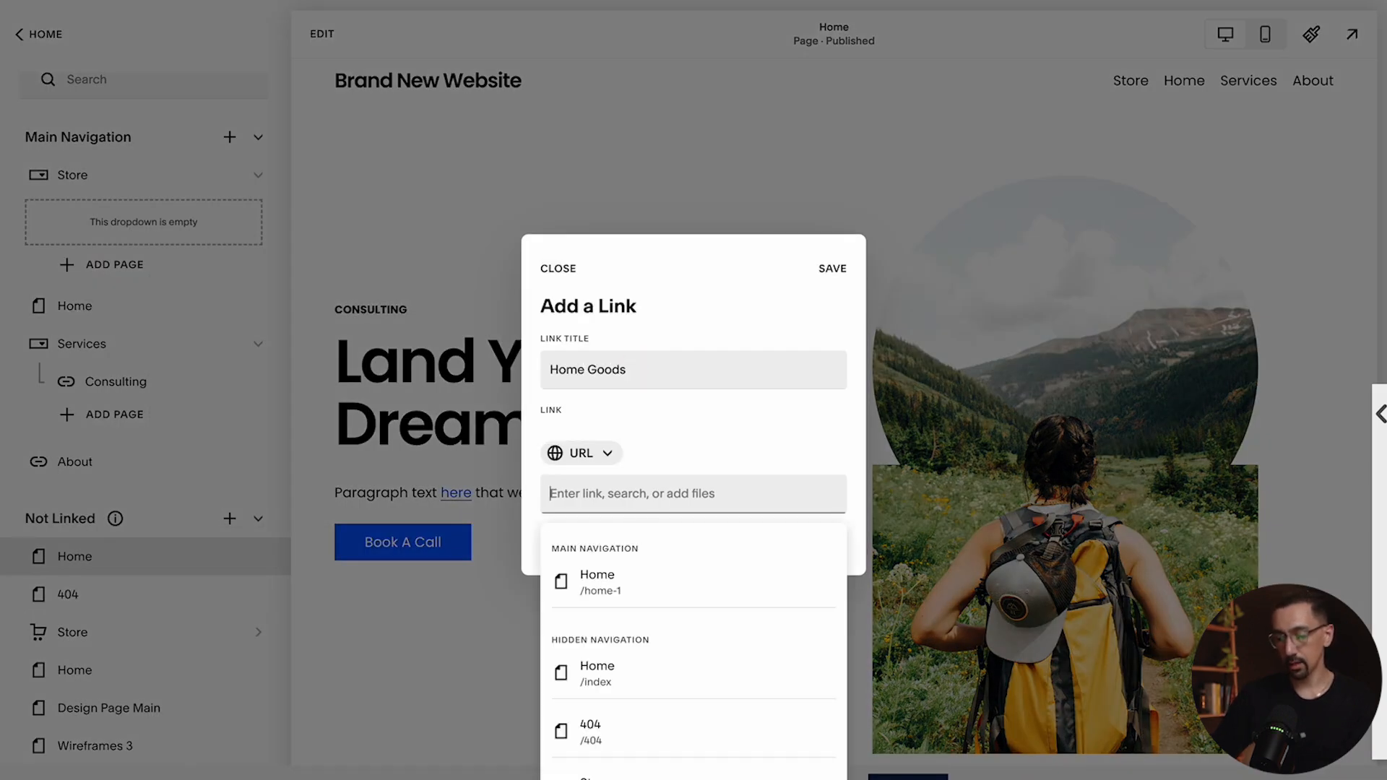
type("/store")
left_click(617, 588)
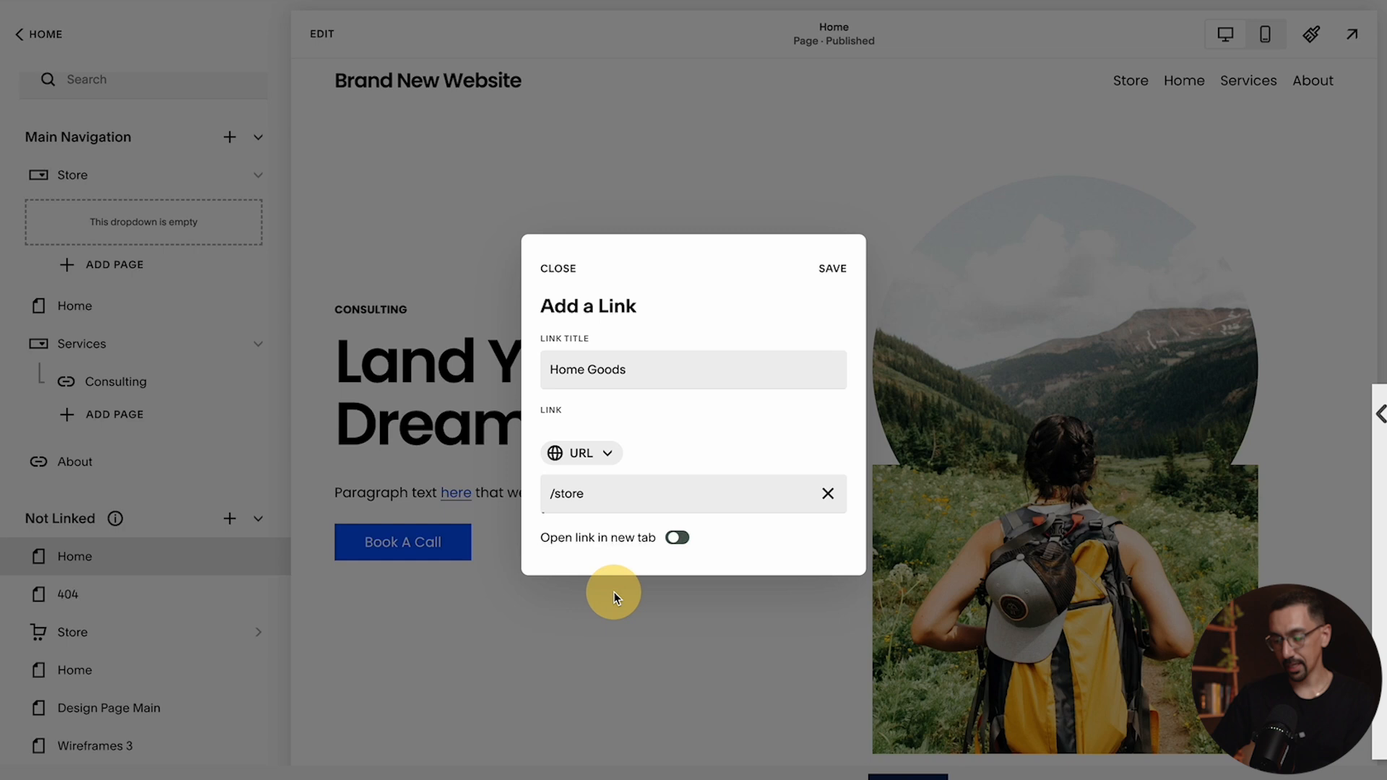
left_click(623, 495)
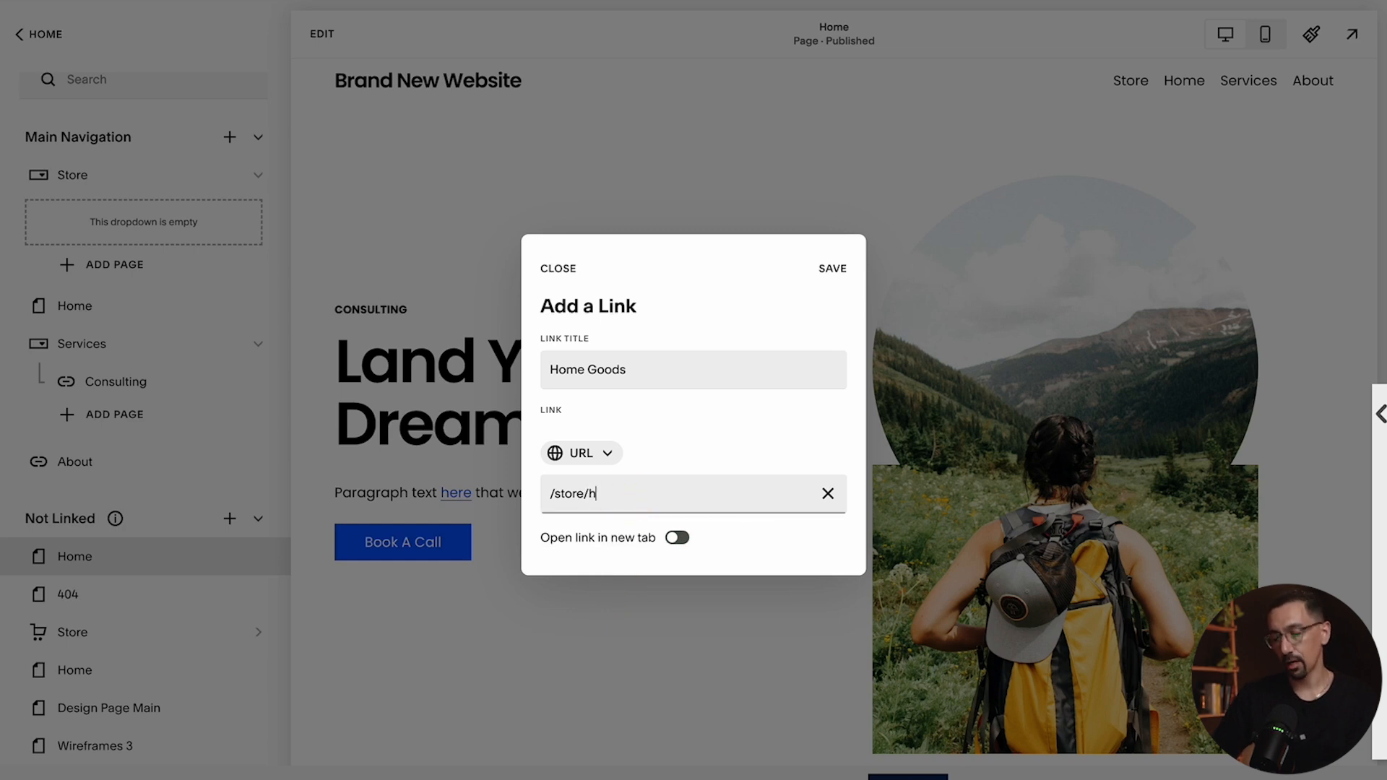
type("/home-decor")
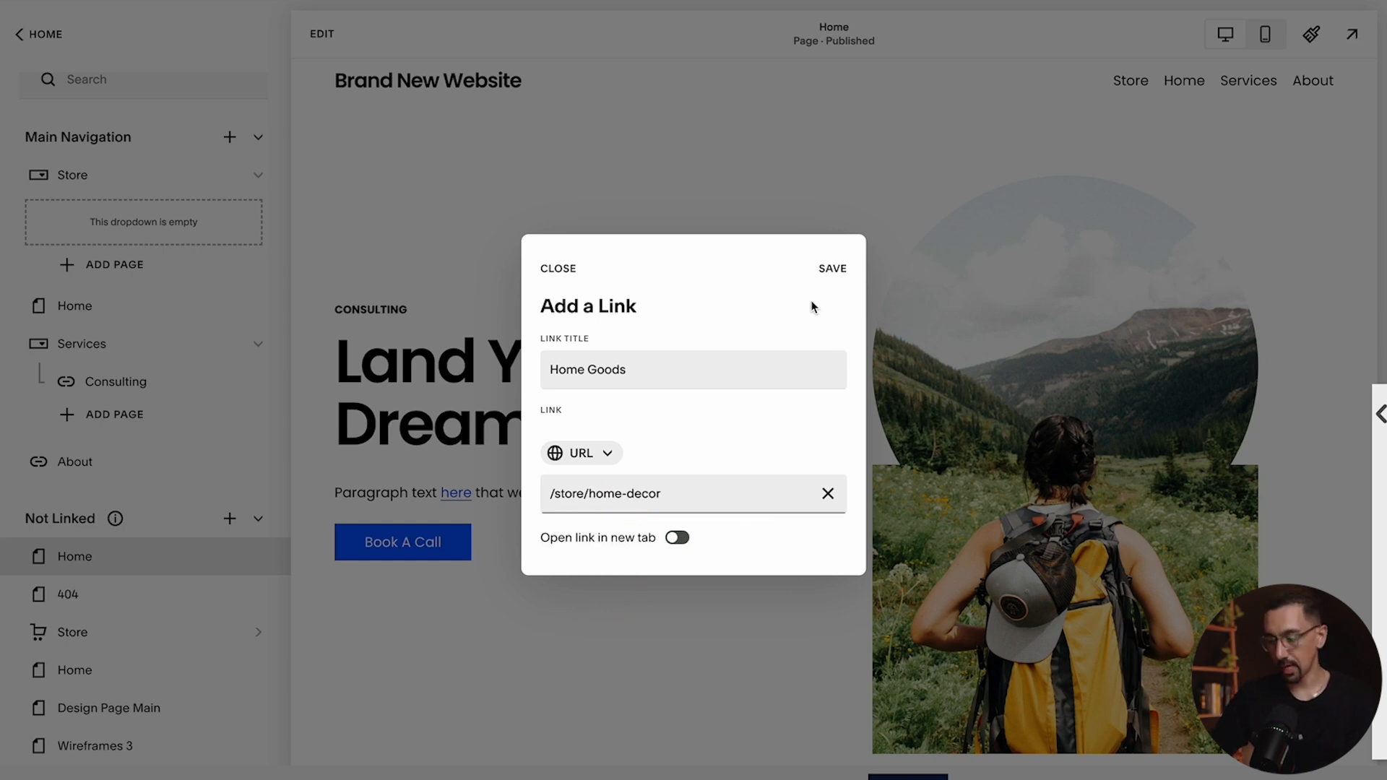
left_click(832, 268)
Add a second link page titled Clothing to the Store dropdown, pointing to /store/clothing, and save it
left_click(120, 249)
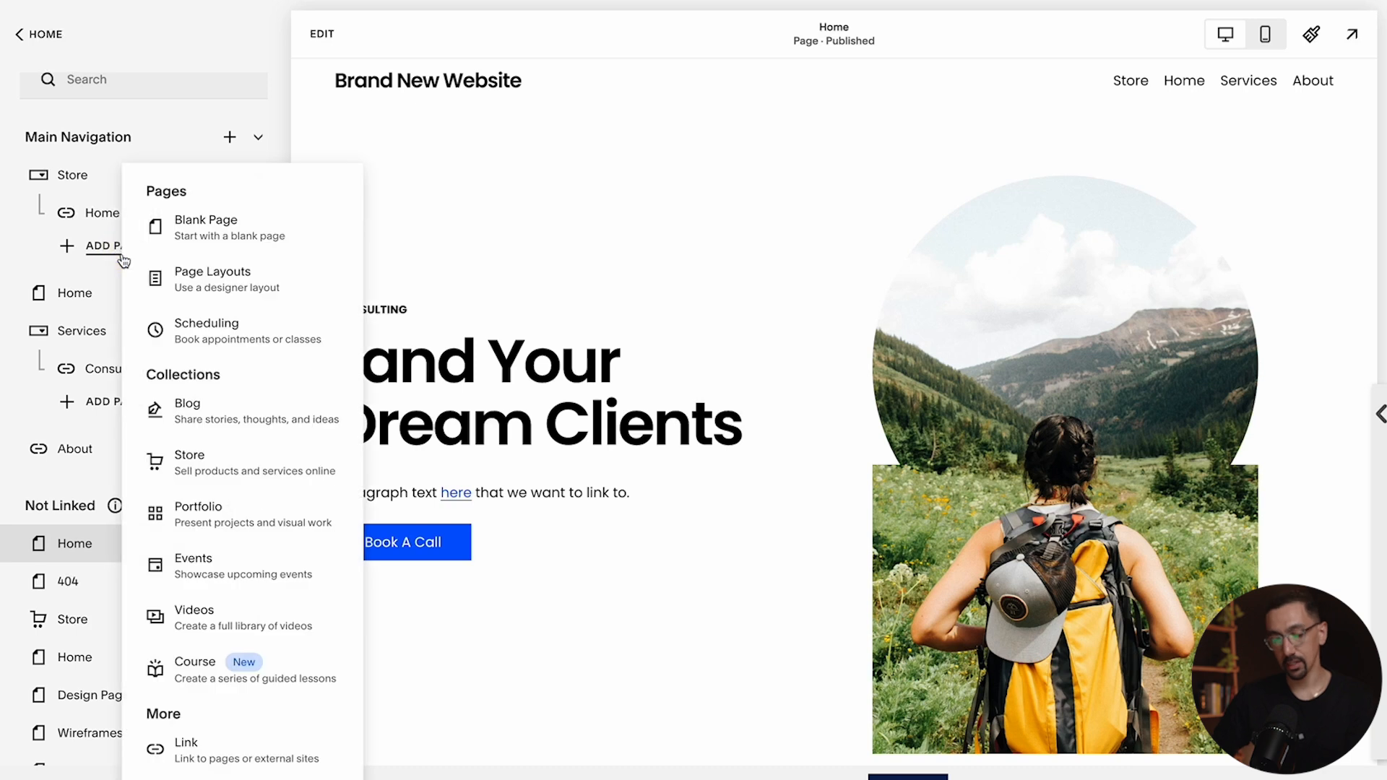
left_click(217, 748)
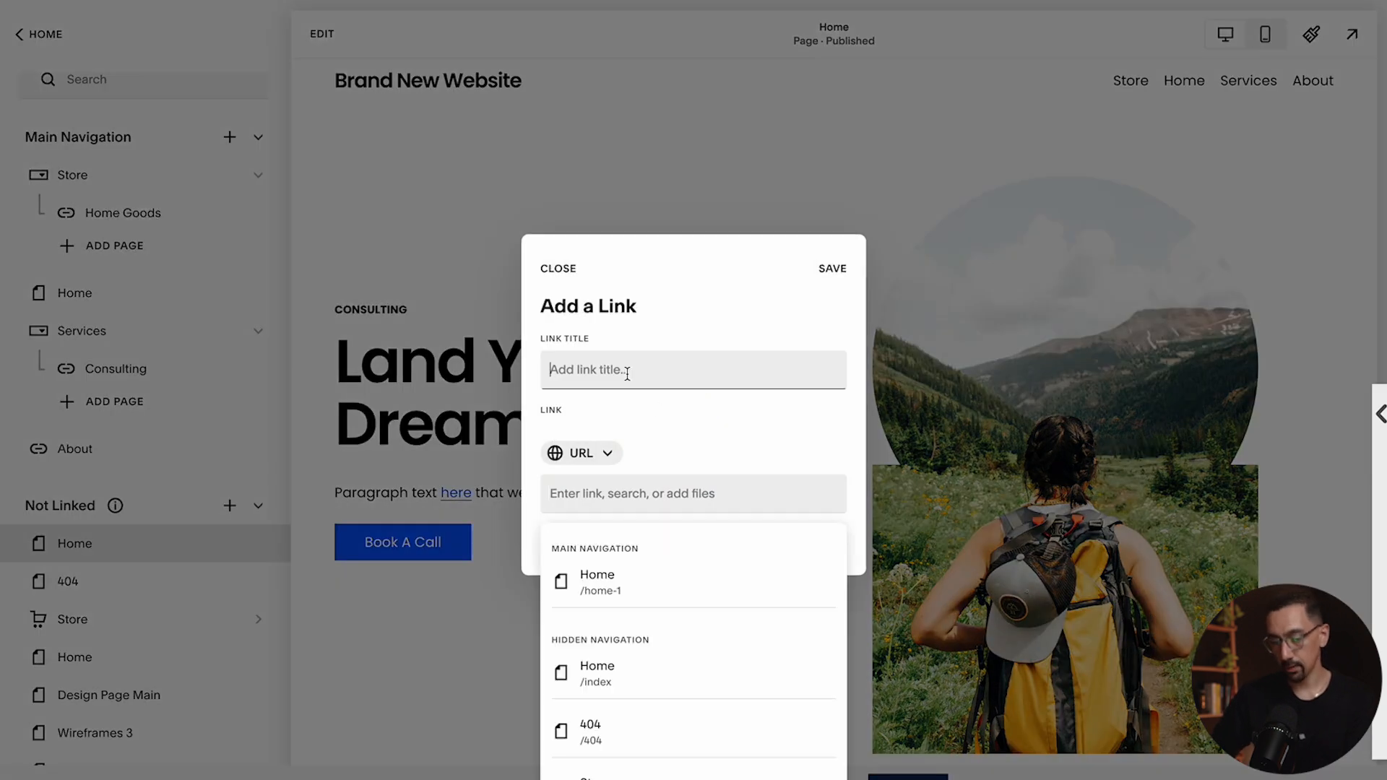
type("Clothing")
left_click(619, 493)
type("/")
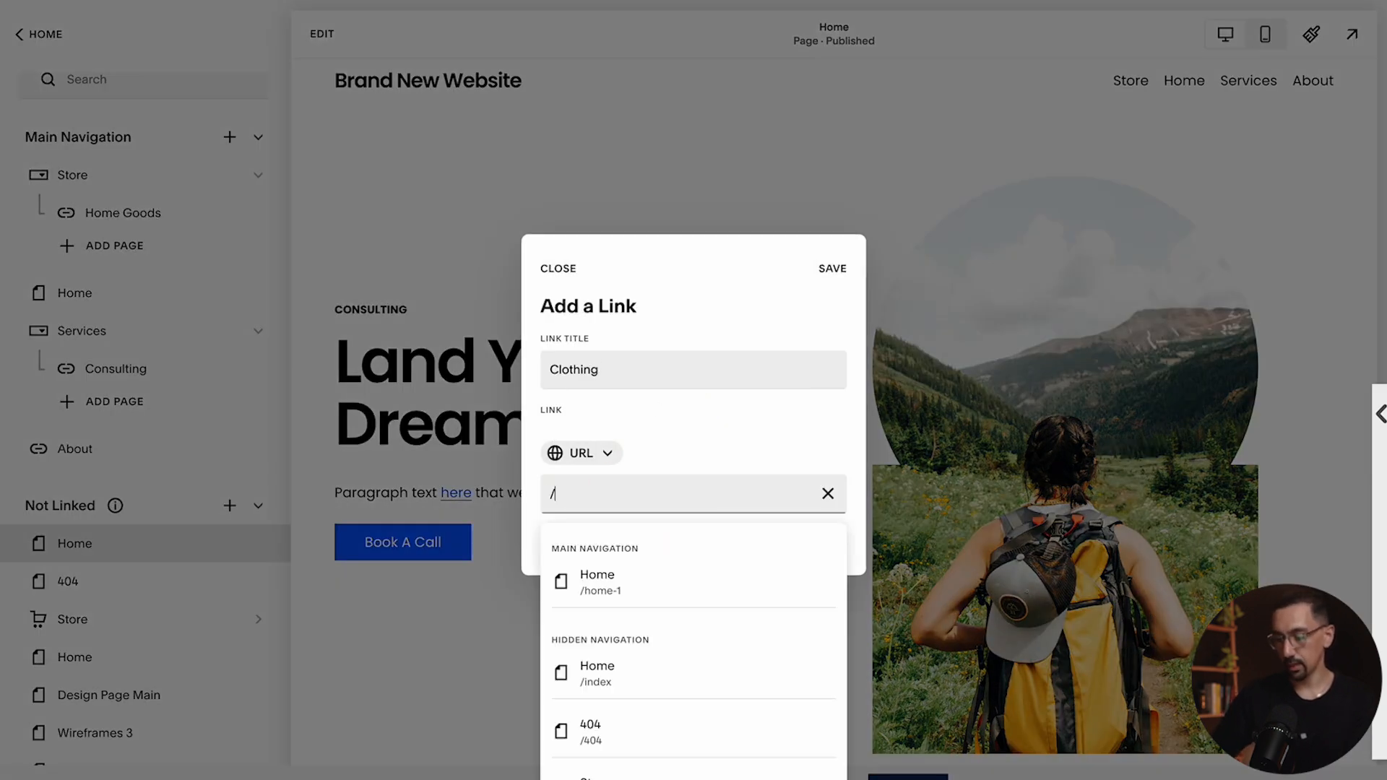
type("store")
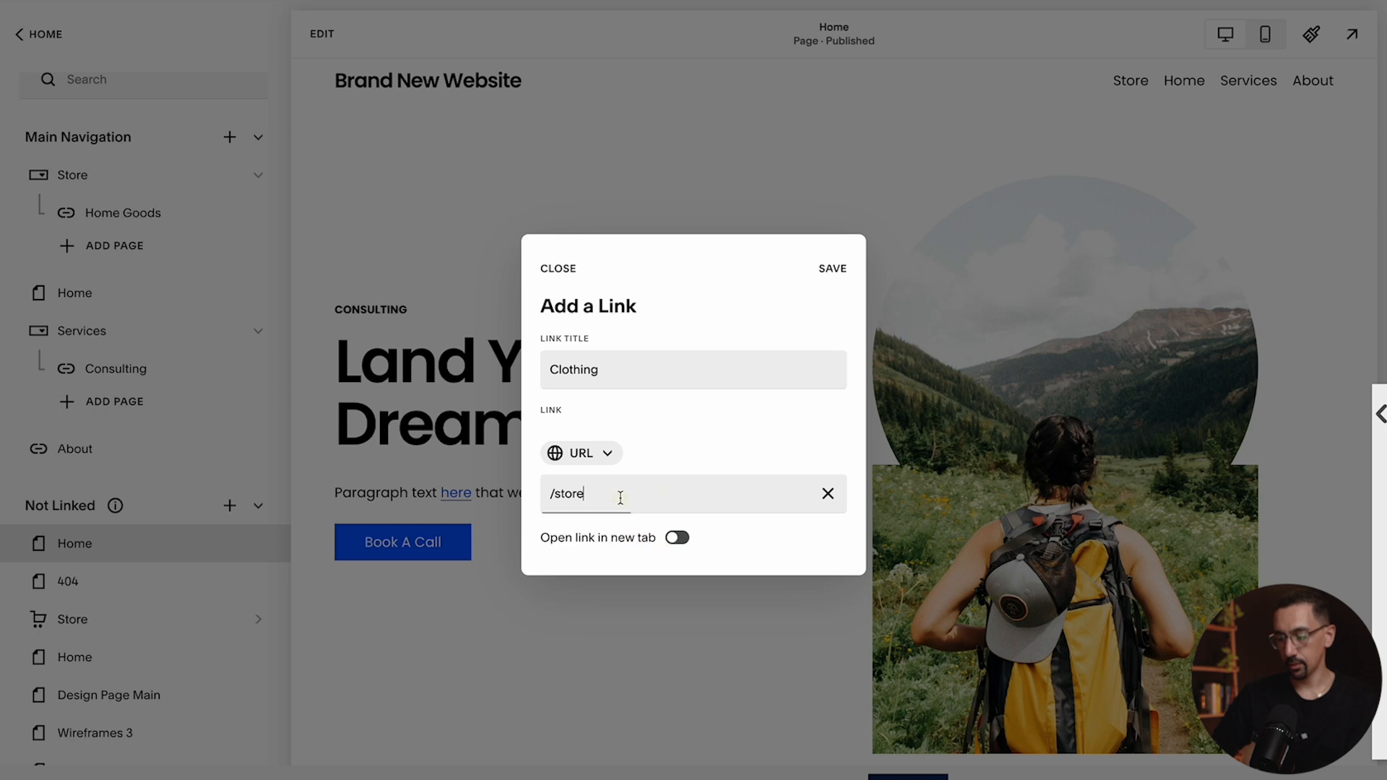
type("/clothing")
left_click(833, 269)
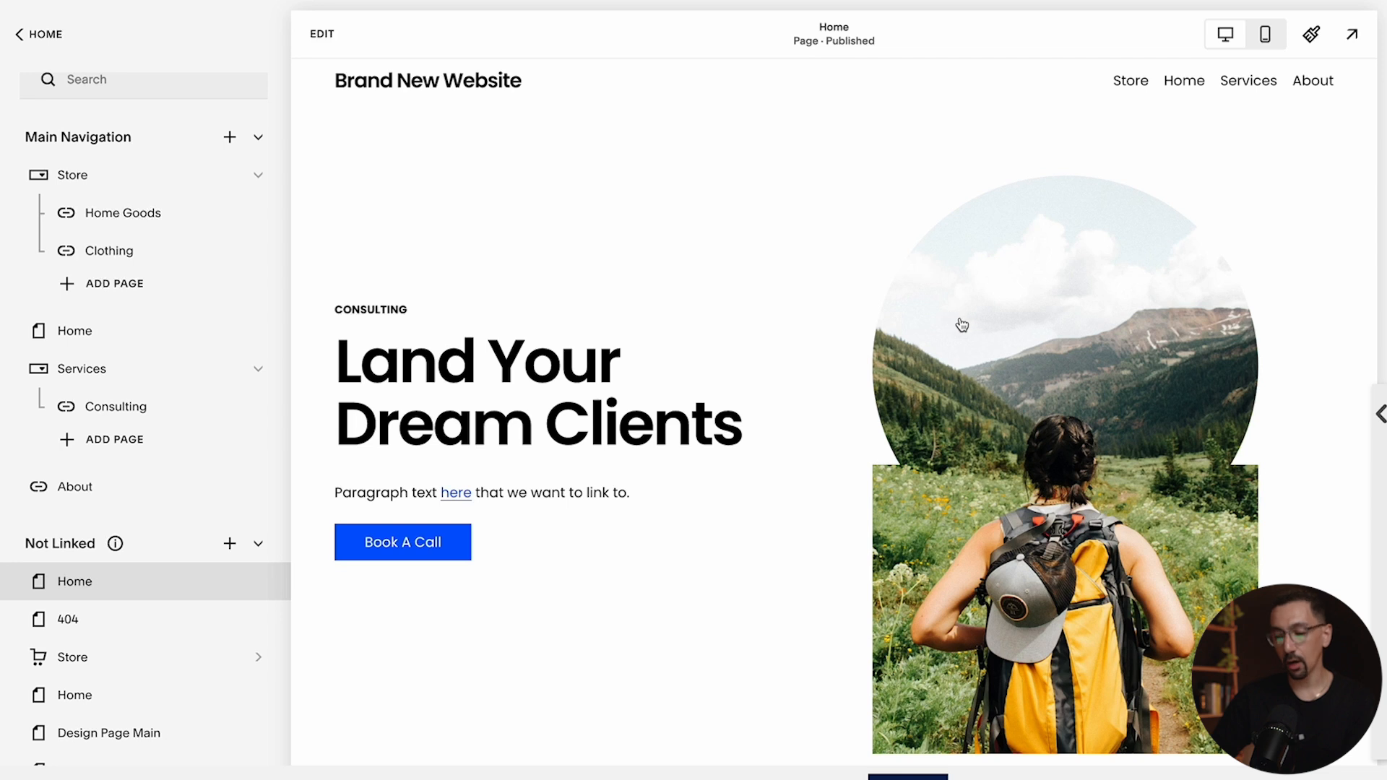
scroll(724, 404, "down", 20)
scroll(725, 410, "up", 10)
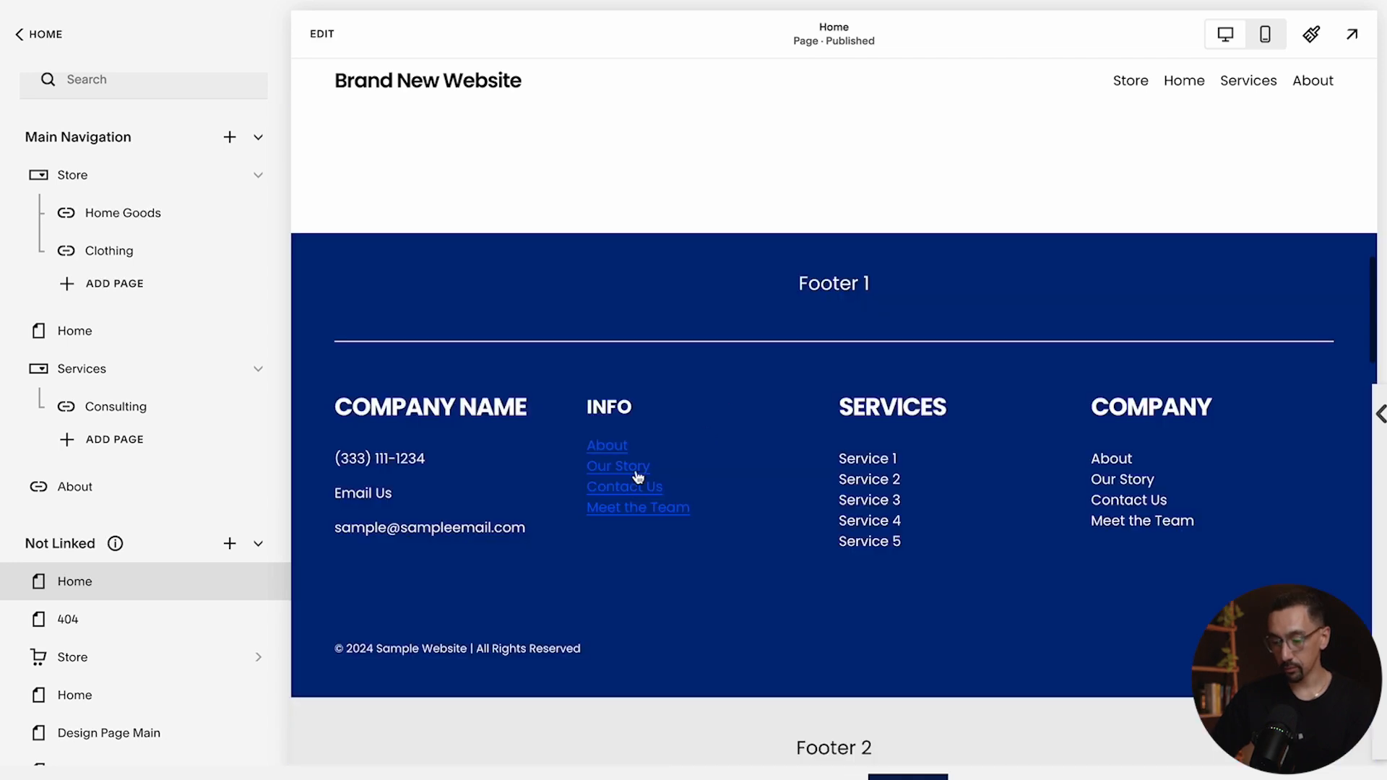